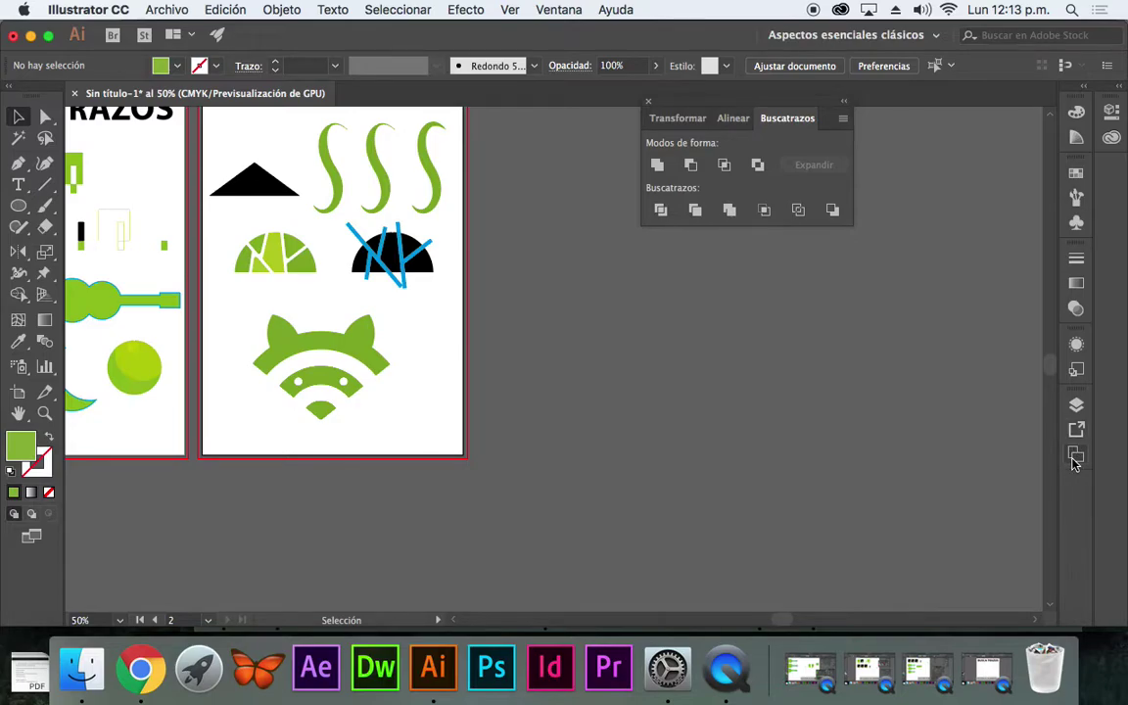
Step: Add a third artboard to the document and move the floating Pathfinder options clear of it
{"action": "left_click", "coordinate": [1076, 455]}
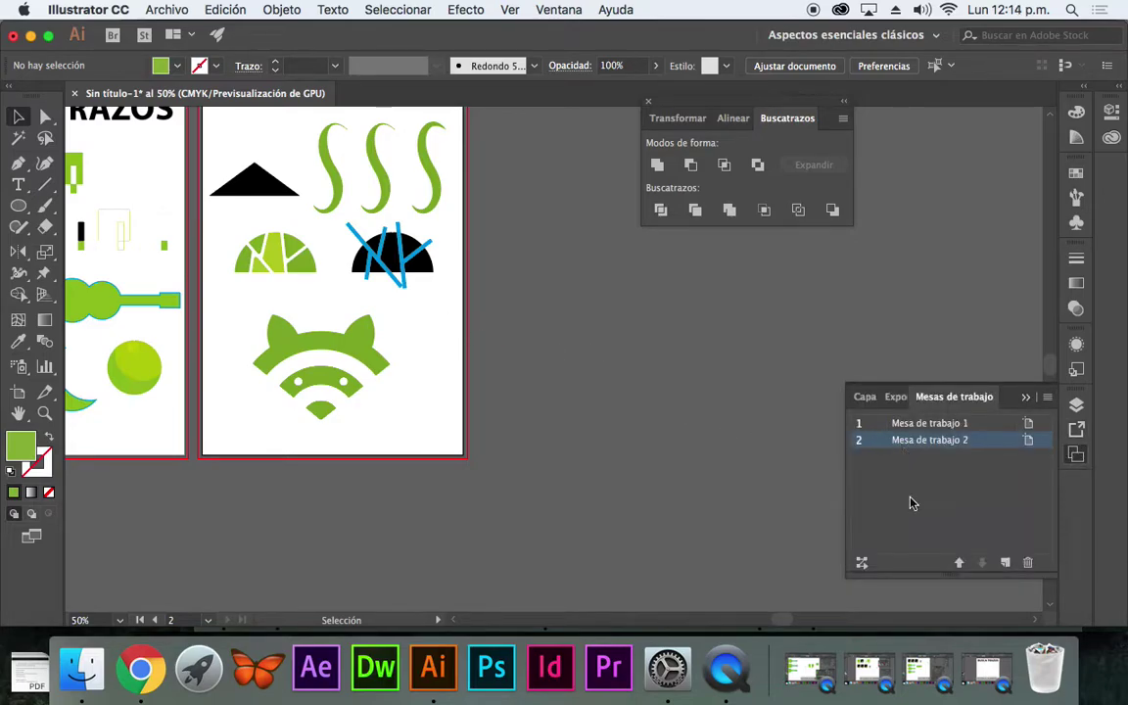
{"action": "left_click", "coordinate": [1006, 563]}
{"action": "left_click_drag", "start_coordinate": [702, 330], "coordinate": [609, 330]}
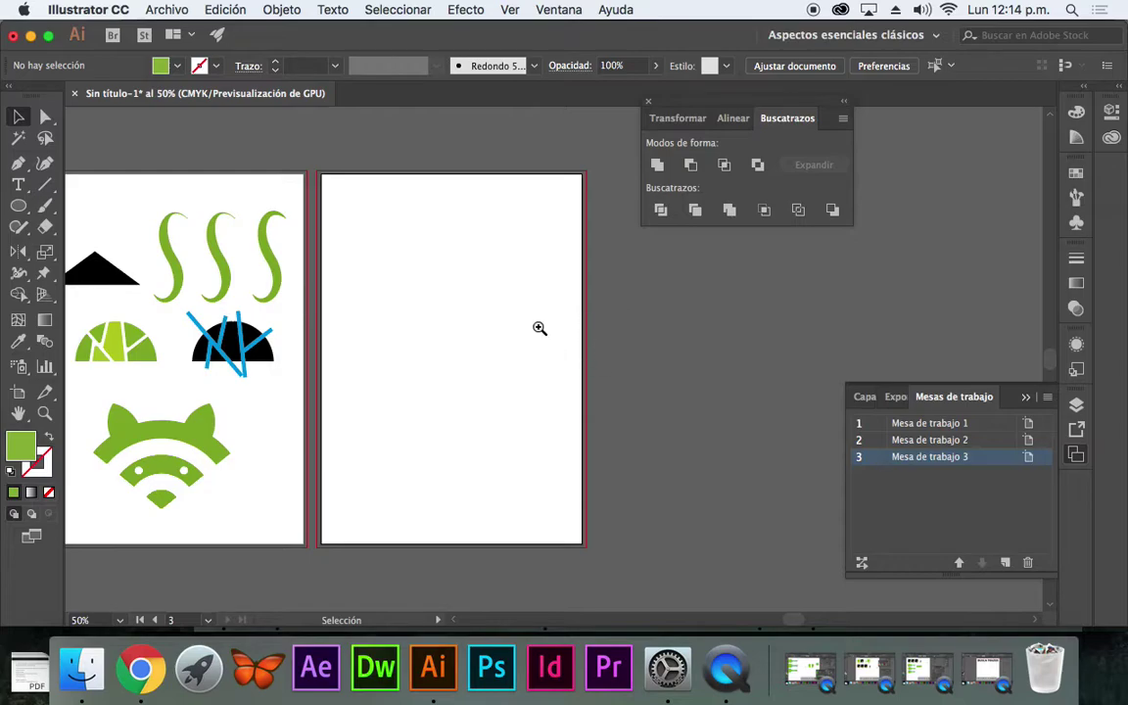
{"action": "key", "text": "z"}
{"action": "left_click", "coordinate": [489, 299]}
{"action": "left_click_drag", "start_coordinate": [765, 104], "coordinate": [967, 280]}
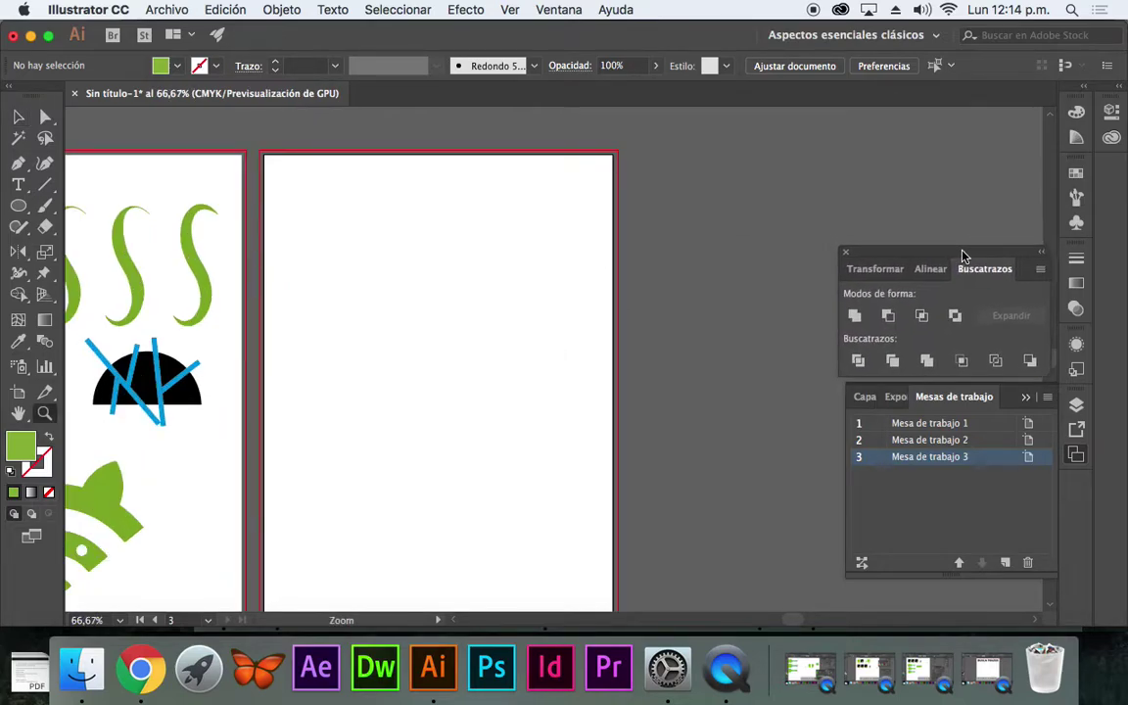
{"action": "left_click_drag", "start_coordinate": [528, 279], "coordinate": [541, 181]}
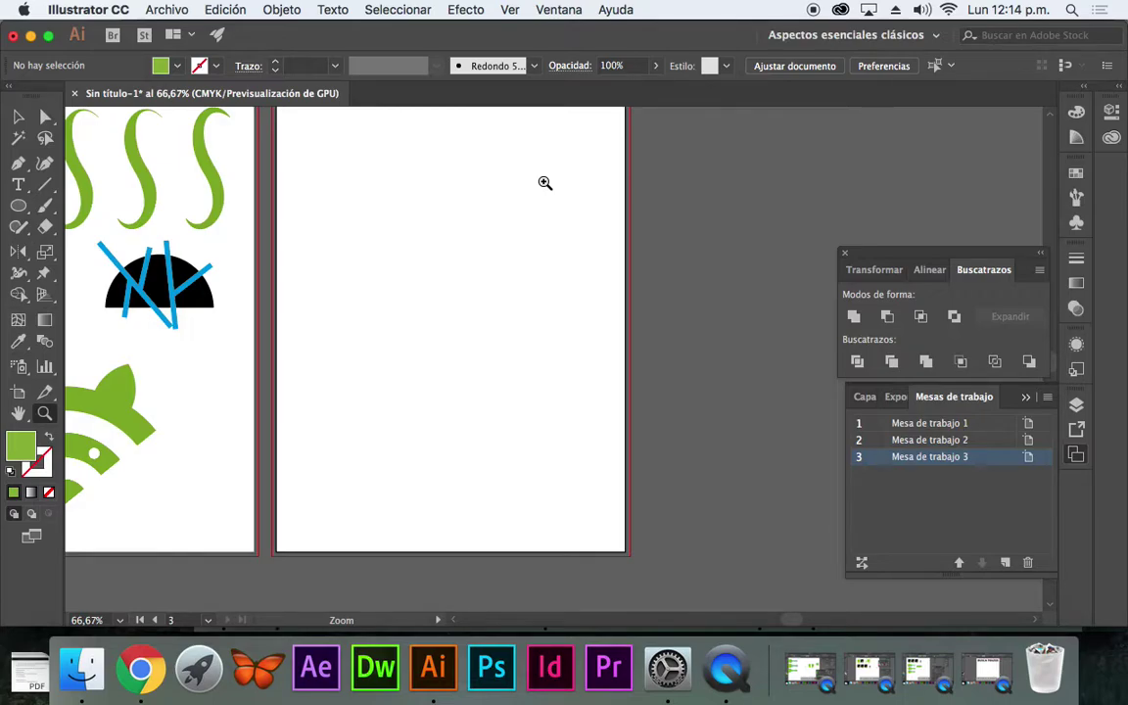
Step: Draw a green circle in the upper part of the new artboard
{"action": "left_click", "coordinate": [18, 115]}
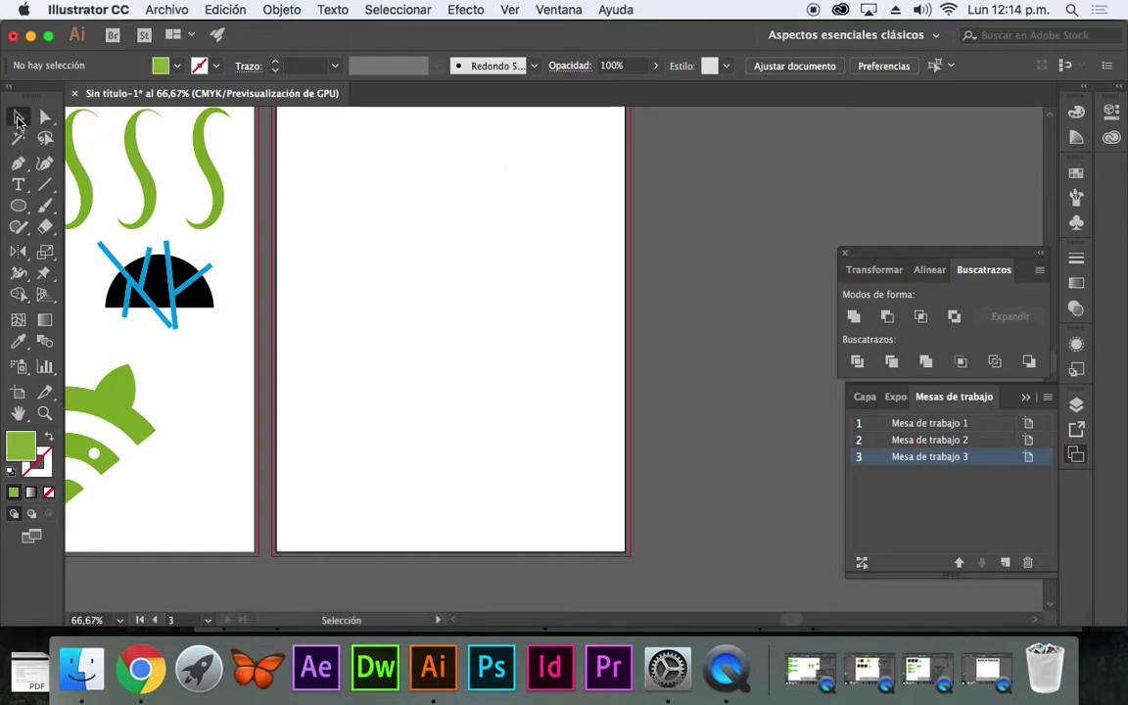
{"action": "left_click", "coordinate": [18, 203]}
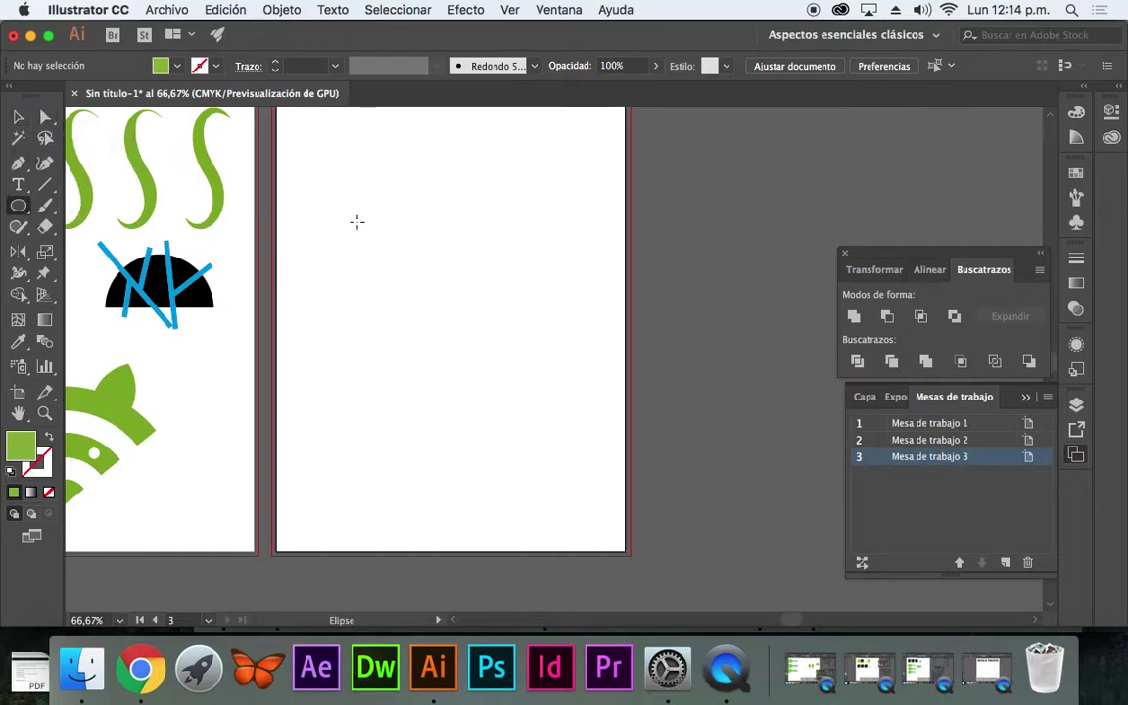
{"action": "left_click_drag", "start_coordinate": [351, 164], "coordinate": [521, 306]}
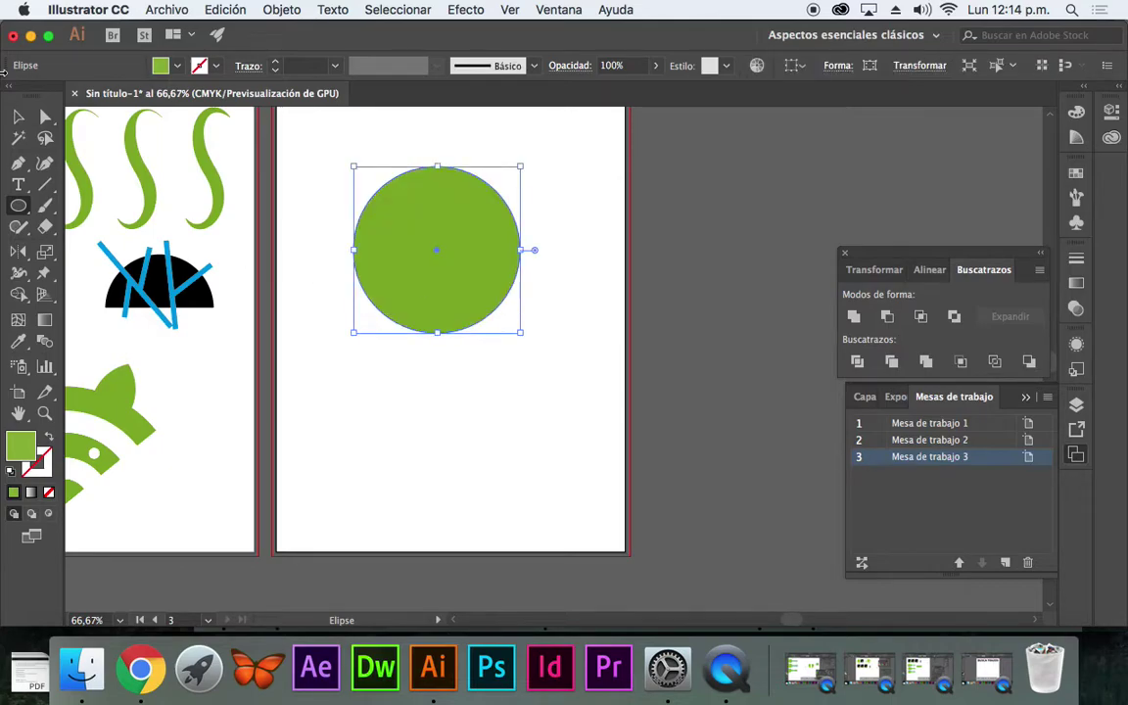
Step: Duplicate the circle horizontally so the two overlap, and intersect both circles into a pointed leaf shape
{"action": "left_click", "coordinate": [20, 117]}
{"action": "left_click_drag", "start_coordinate": [446, 272], "coordinate": [538, 274]}
{"action": "left_click", "coordinate": [408, 181], "text": "shift"}
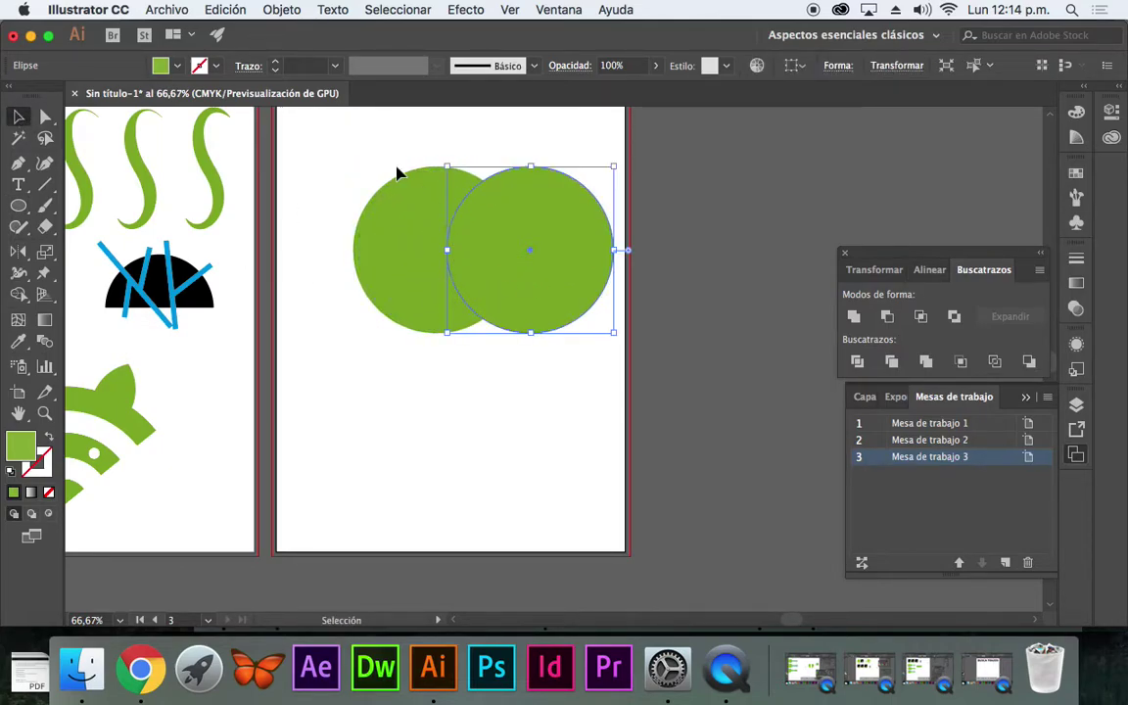
{"action": "left_click", "coordinate": [920, 317]}
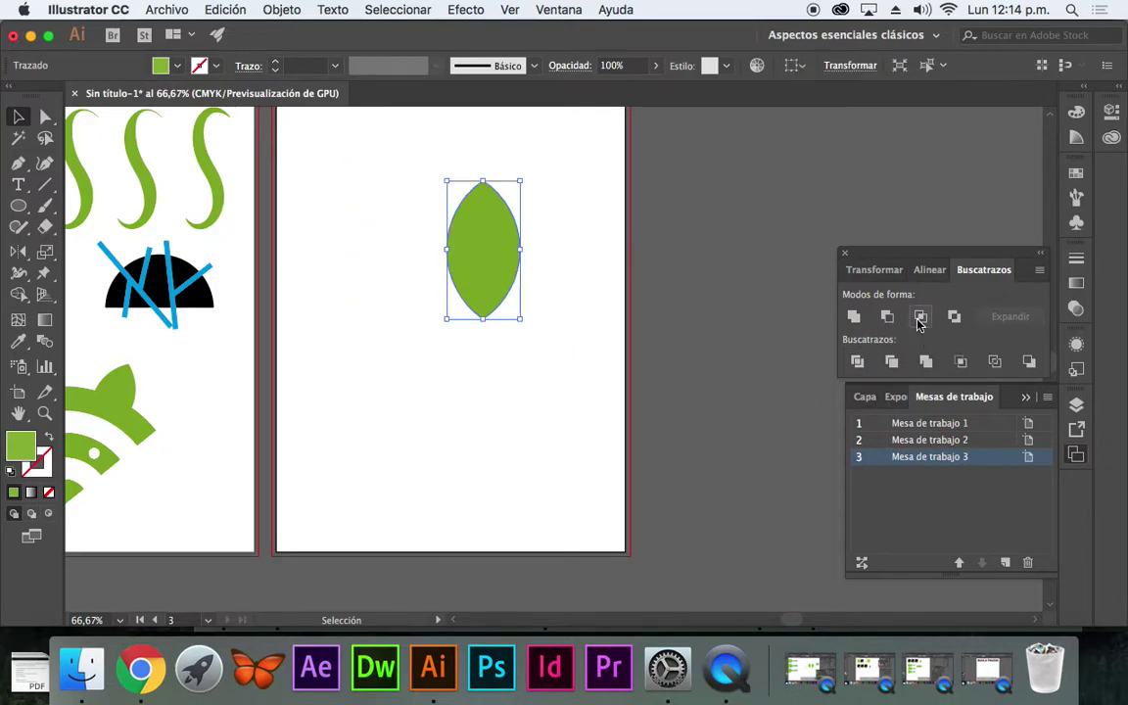
{"action": "left_click", "coordinate": [636, 248]}
Step: Move the leaf shape toward the top of the artboard and scale it down
{"action": "left_click_drag", "start_coordinate": [502, 248], "coordinate": [471, 196]}
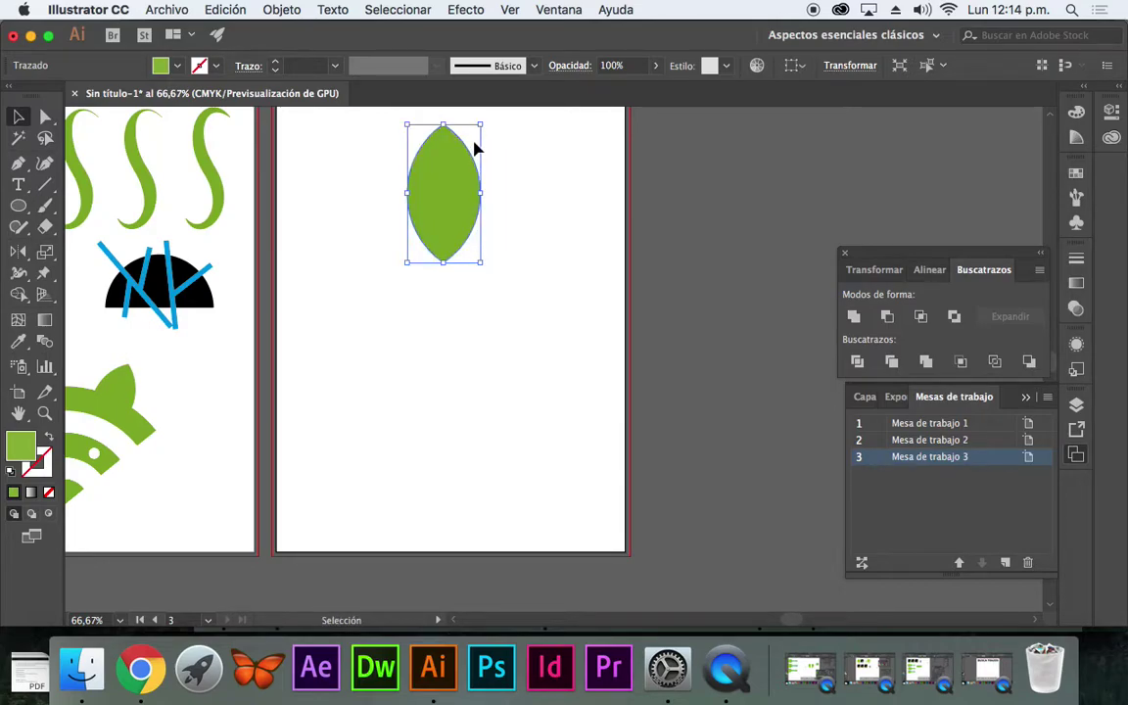
{"action": "left_click_drag", "start_coordinate": [481, 126], "coordinate": [451, 188]}
Step: Round off the leaf's upper point to turn it into a petal, keeping the lower tip sharp
{"action": "left_click", "coordinate": [548, 184]}
{"action": "key", "text": "a"}
{"action": "left_click", "coordinate": [444, 145]}
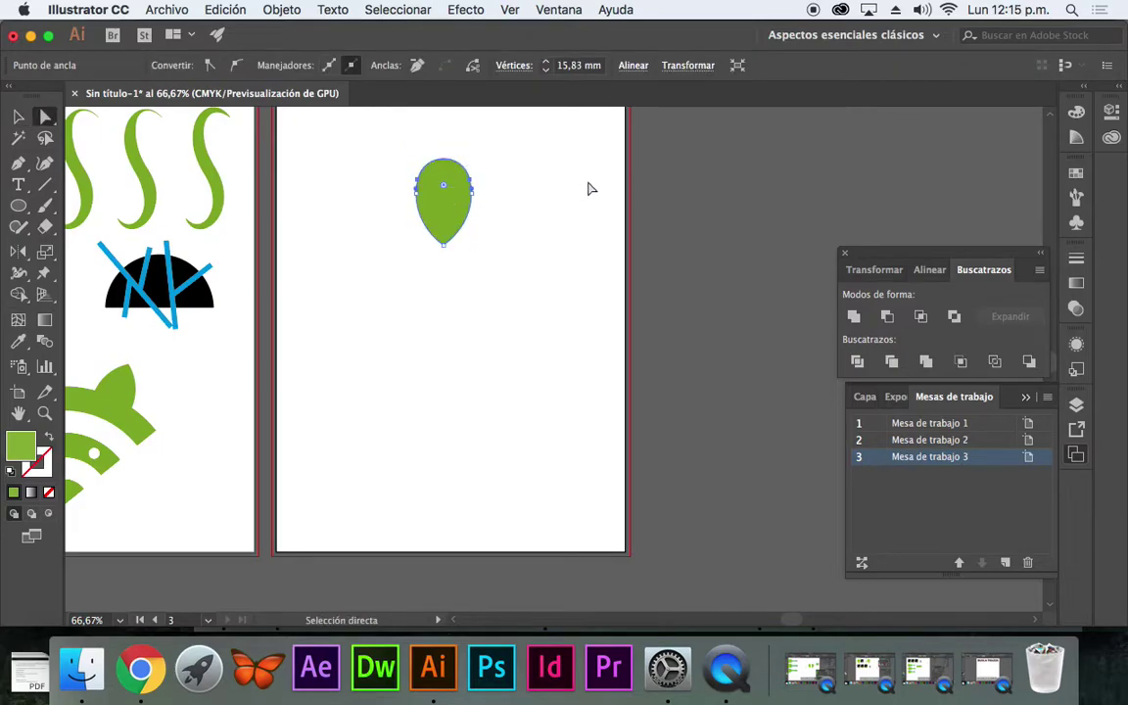
{"action": "left_click", "coordinate": [590, 188]}
{"action": "left_click", "coordinate": [19, 118]}
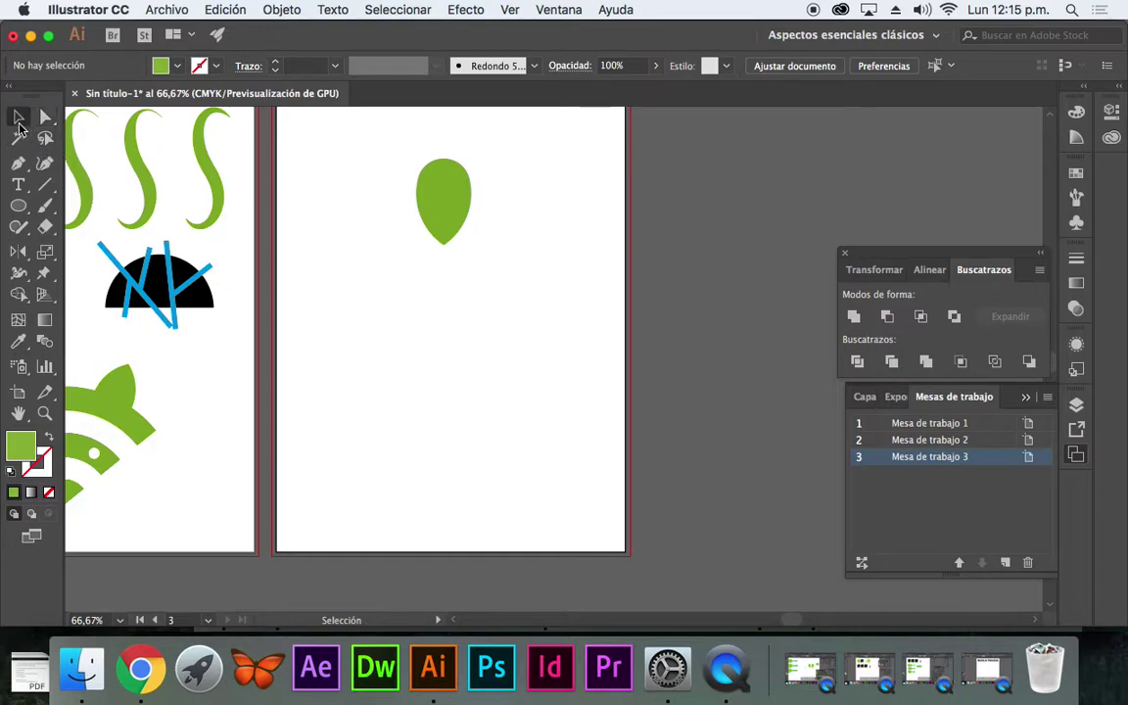
Step: Start a Transform effect on the petal with preview enabled and 7 copies
{"action": "left_click", "coordinate": [448, 200]}
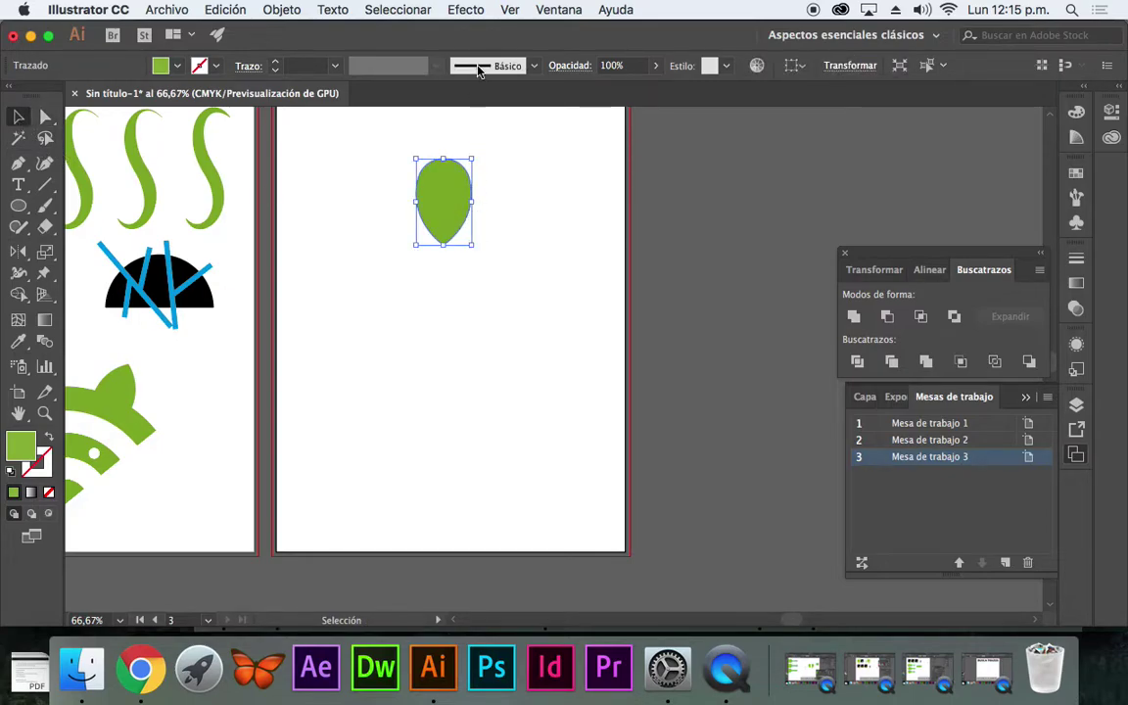
{"action": "scroll", "coordinate": [579, 176], "scroll_direction": "right", "scroll_amount": 5}
{"action": "left_click", "coordinate": [460, 12]}
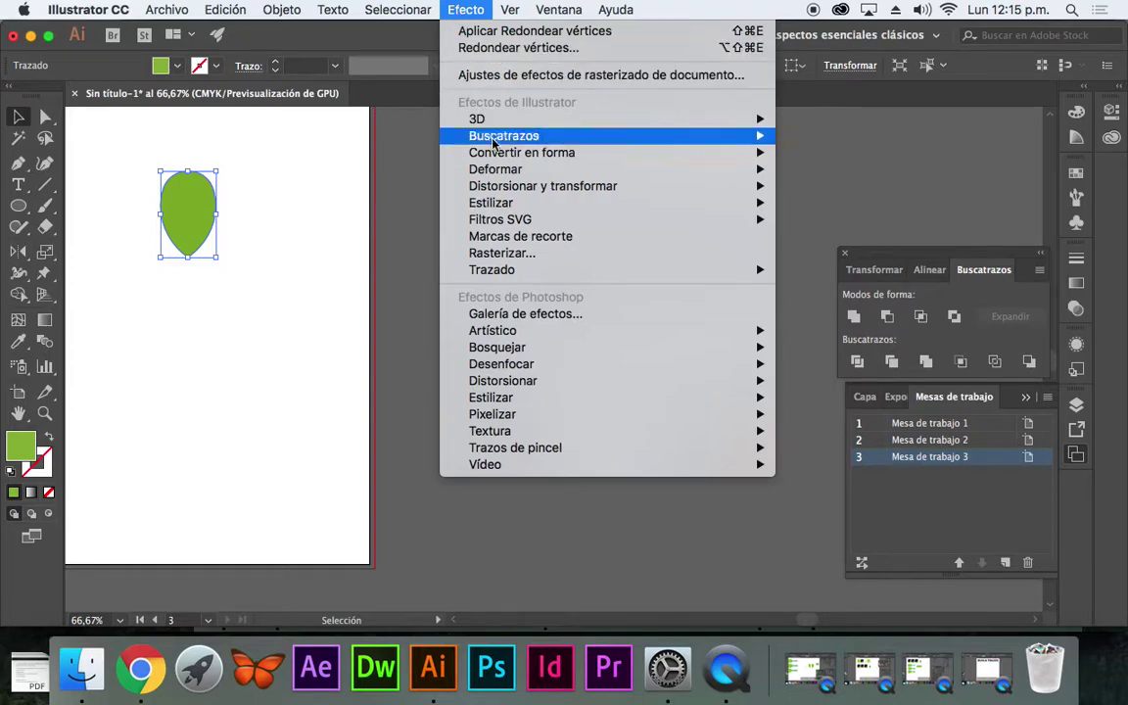
{"action": "mouse_move", "coordinate": [537, 188]}
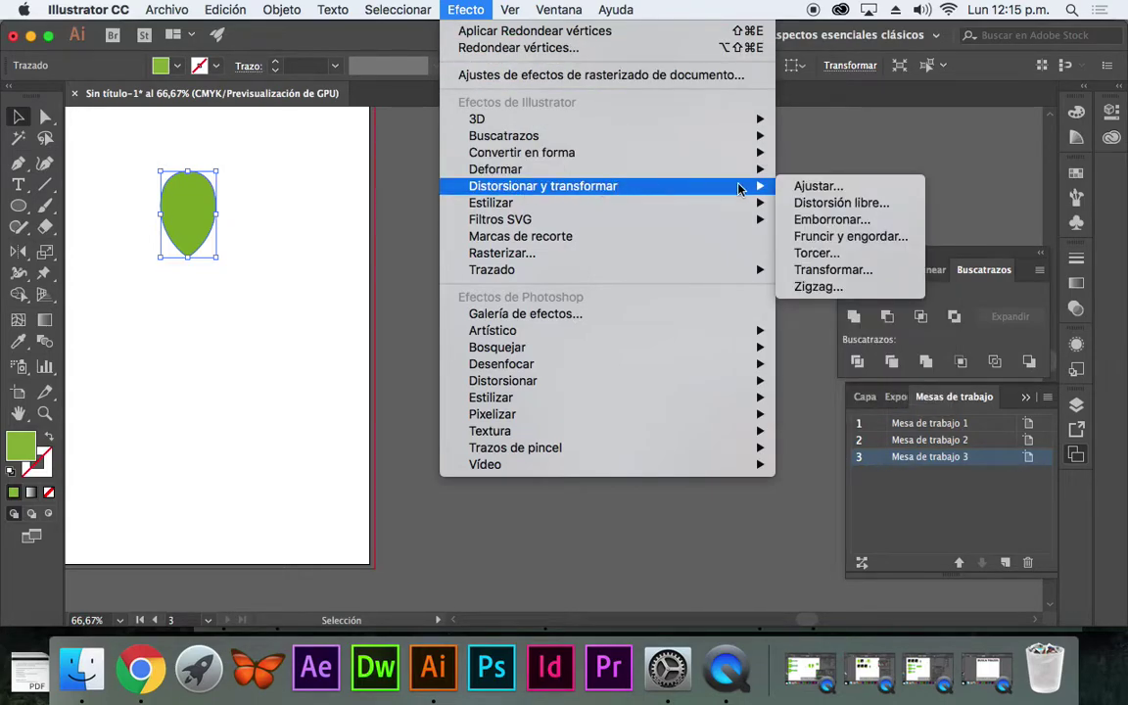
{"action": "left_click", "coordinate": [819, 271]}
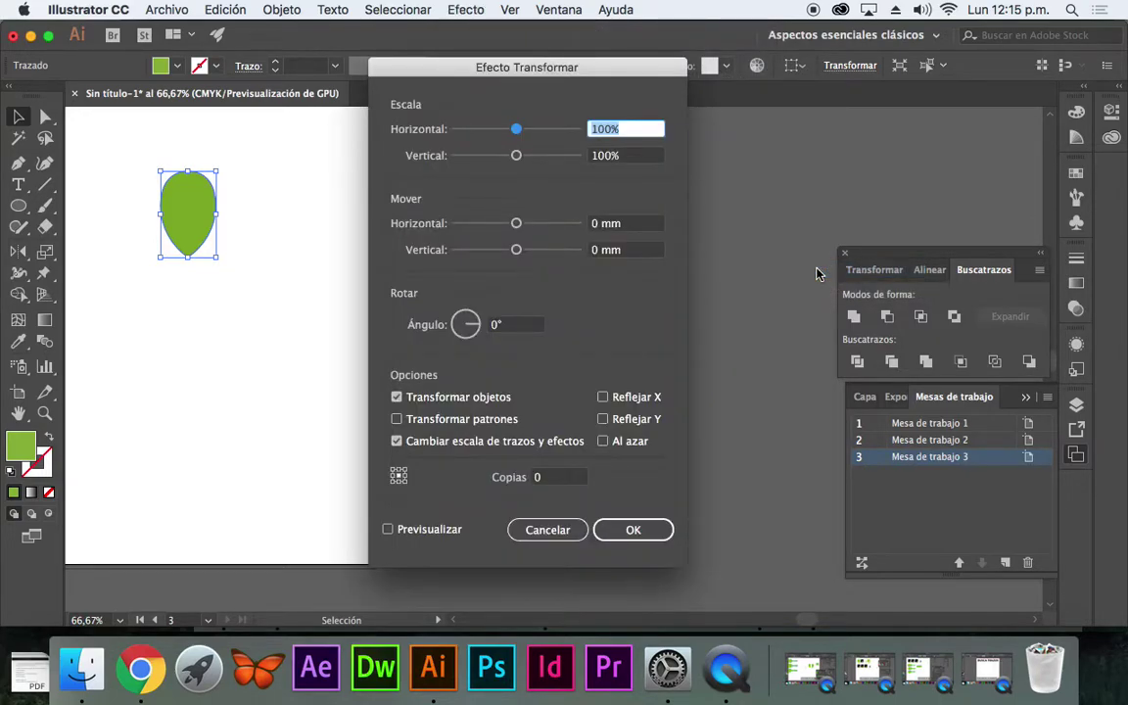
{"action": "left_click_drag", "start_coordinate": [467, 70], "coordinate": [505, 37]}
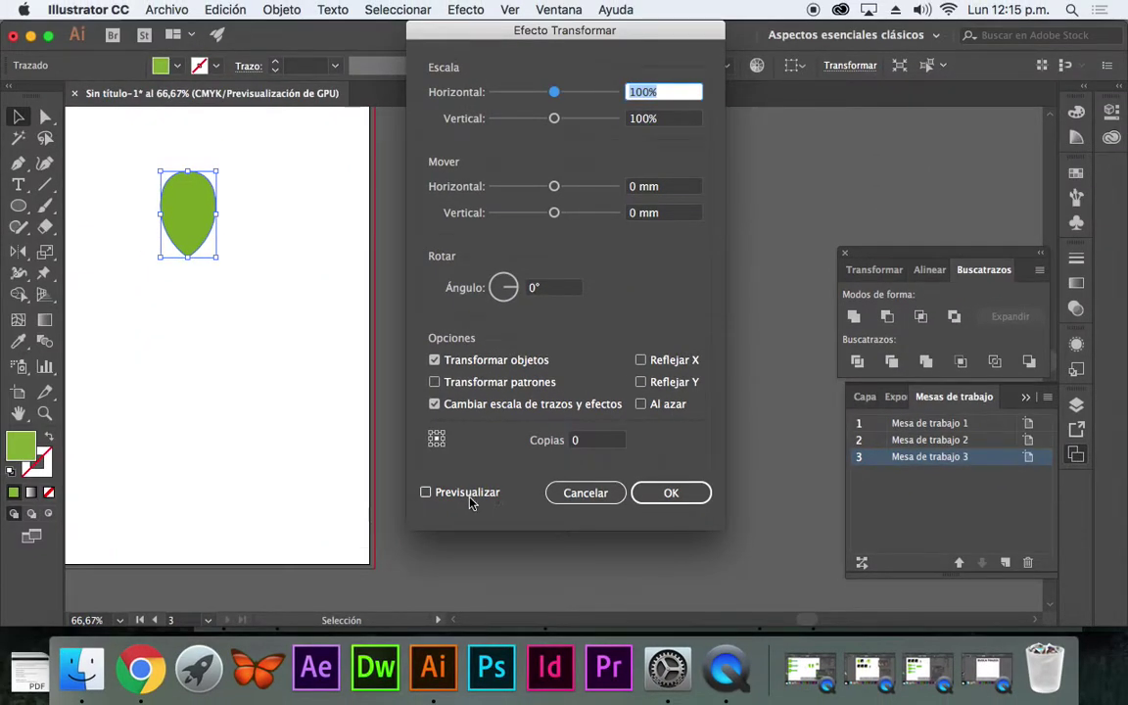
{"action": "left_click", "coordinate": [426, 493]}
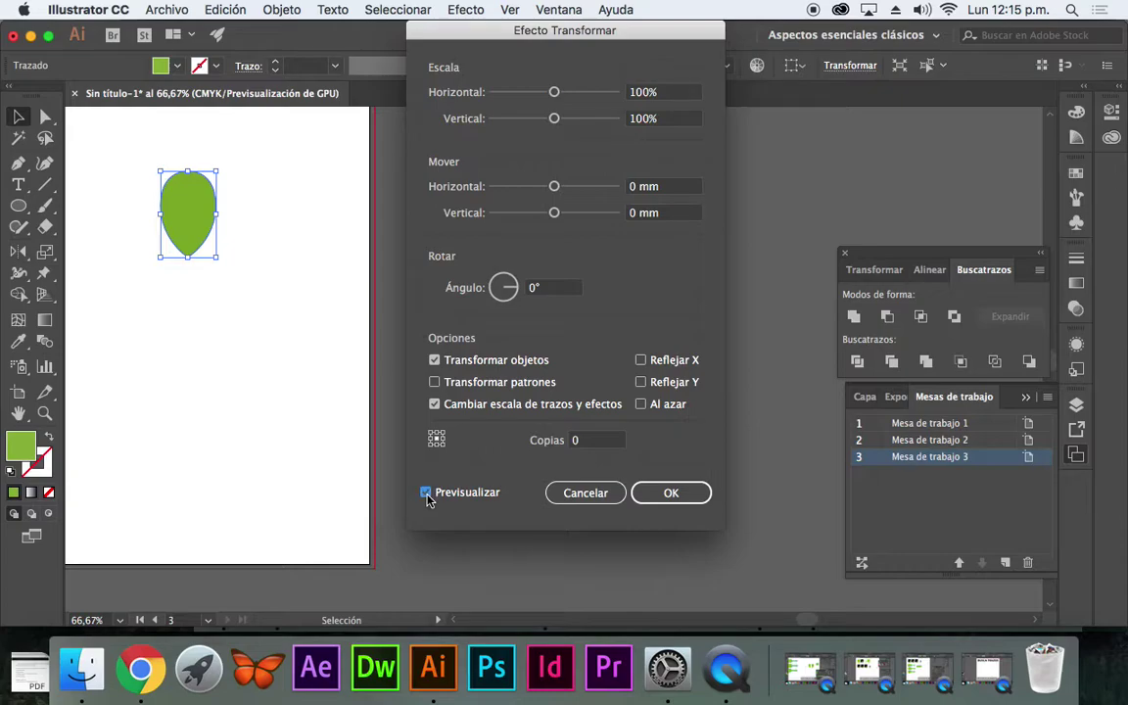
{"action": "left_click", "coordinate": [609, 442]}
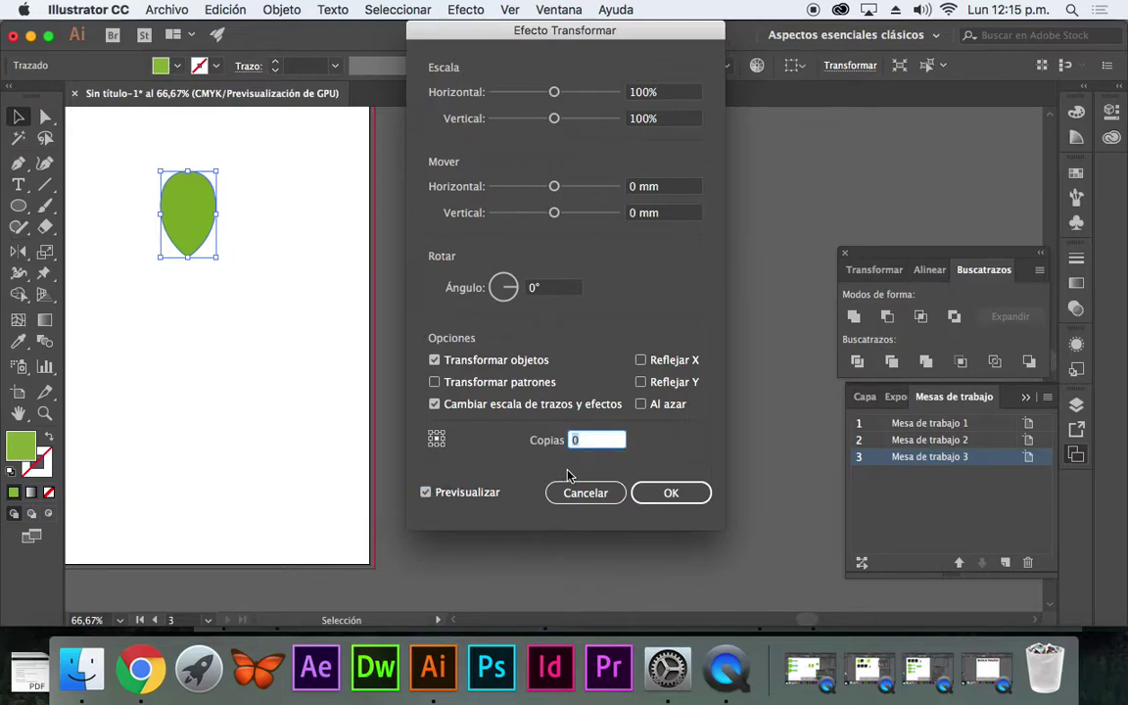
{"action": "type", "text": "7"}
Step: Try a horizontal move of 20.8139 mm for the petal copies and reset the move to 0 mm
{"action": "left_click_drag", "start_coordinate": [552, 185], "coordinate": [591, 194]}
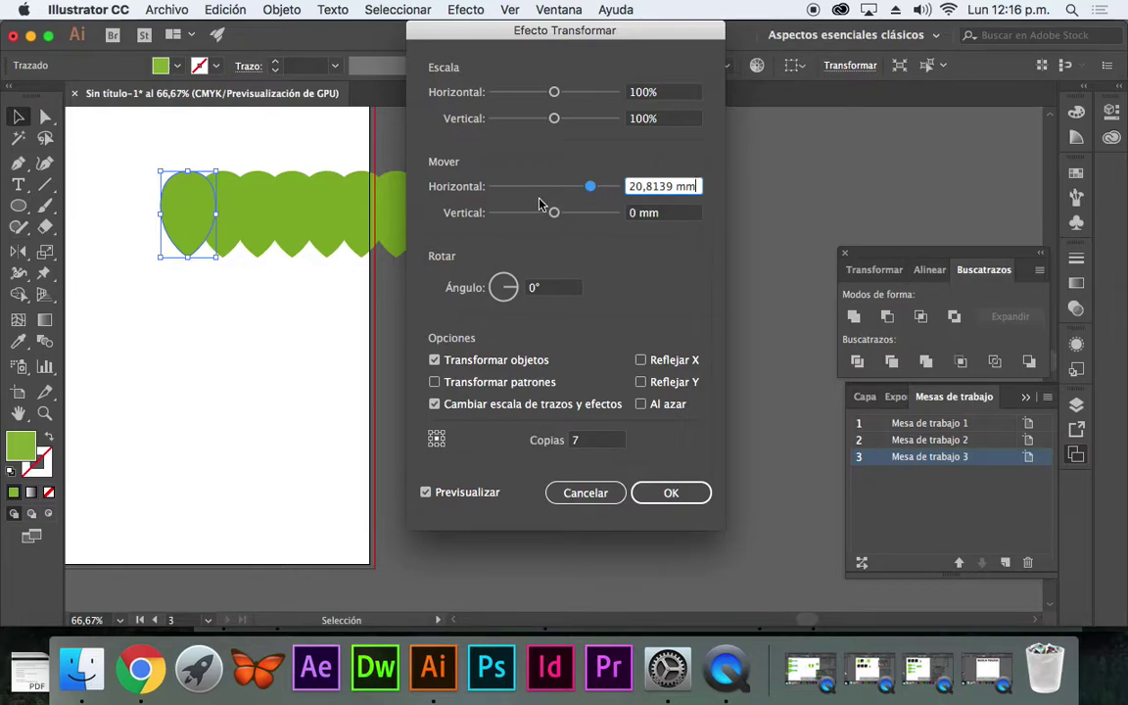
{"action": "left_click_drag", "start_coordinate": [701, 188], "coordinate": [626, 187]}
{"action": "type", "text": "0"}
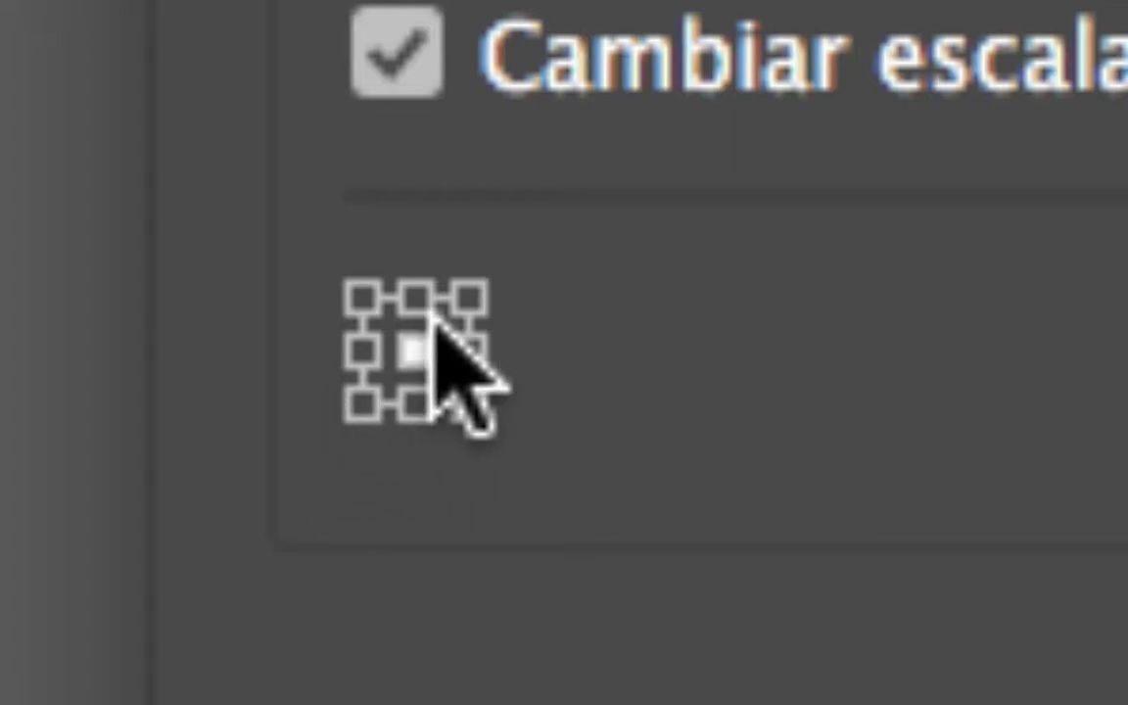
{"action": "left_click", "coordinate": [416, 405]}
{"action": "left_click", "coordinate": [365, 352]}
{"action": "left_click", "coordinate": [362, 297]}
{"action": "left_click", "coordinate": [415, 297]}
{"action": "left_click", "coordinate": [468, 297]}
{"action": "left_click", "coordinate": [415, 351]}
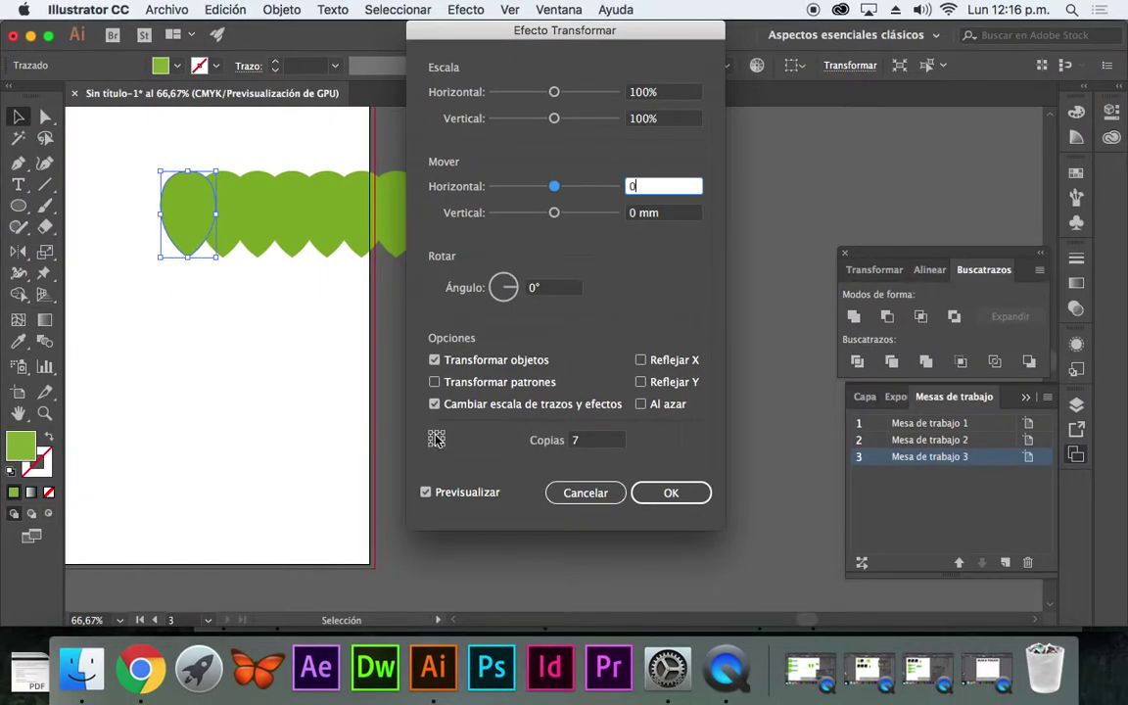
Step: Try different rotation angles for the copies around the petal's centre
{"action": "left_click", "coordinate": [561, 288]}
{"action": "key", "text": "Up"}
{"action": "key", "text": "Up"}
{"action": "key", "text": "Up"}
{"action": "key", "text": "Up"}
{"action": "key", "text": "Up"}
{"action": "key", "text": "Up"}
{"action": "key", "text": "Up"}
{"action": "key", "text": "Up"}
{"action": "key", "text": "Up"}
{"action": "key", "text": "Up"}
{"action": "key", "text": "Up"}
{"action": "key", "text": "Up"}
{"action": "key", "text": "Up"}
{"action": "key", "text": "Up"}
{"action": "key", "text": "Up"}
{"action": "key", "text": "Up"}
{"action": "key", "text": "Up"}
{"action": "key", "text": "Up"}
{"action": "key", "text": "Up"}
{"action": "key", "text": "Up"}
{"action": "key", "text": "Up"}
{"action": "key", "text": "Up"}
{"action": "key", "text": "Up"}
{"action": "key", "text": "Up"}
{"action": "key", "text": "Up"}
{"action": "key", "text": "Up"}
{"action": "key", "text": "Up"}
{"action": "key", "text": "Up"}
{"action": "key", "text": "Up"}
{"action": "key", "text": "Down"}
{"action": "key", "text": "Down"}
{"action": "key", "text": "Down"}
{"action": "key", "text": "Down"}
{"action": "key", "text": "Down"}
{"action": "key", "text": "Down"}
{"action": "key", "text": "Down"}
{"action": "key", "text": "Down"}
{"action": "key", "text": "Down"}
{"action": "key", "text": "Down"}
{"action": "key", "text": "Down"}
{"action": "key", "text": "Down"}
{"action": "key", "text": "Down"}
{"action": "key", "text": "Down"}
{"action": "key", "text": "Down"}
{"action": "key", "text": "Down"}
{"action": "key", "text": "Down"}
{"action": "key", "text": "Down"}
{"action": "key", "text": "Down"}
{"action": "key", "text": "Down"}
{"action": "key", "text": "Down"}
{"action": "key", "text": "Down"}
{"action": "key", "text": "Down"}
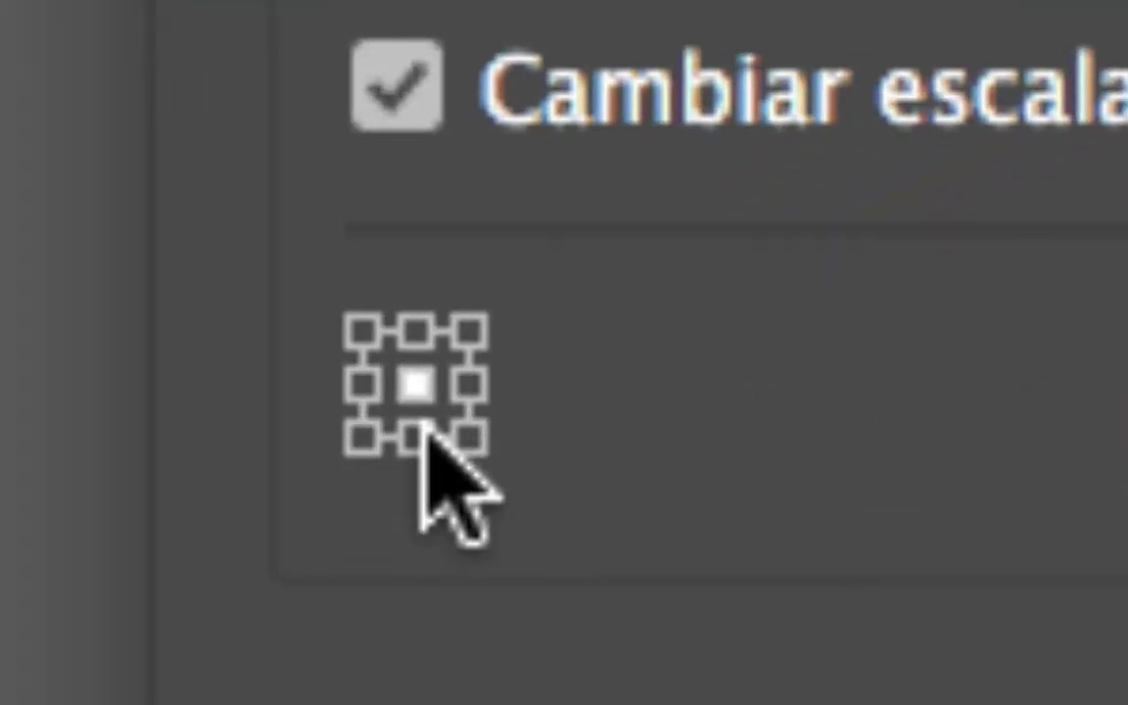
Step: Set the effect's reference point to bottom centre and increase the rotation angle to 45°
{"action": "left_click", "coordinate": [436, 445]}
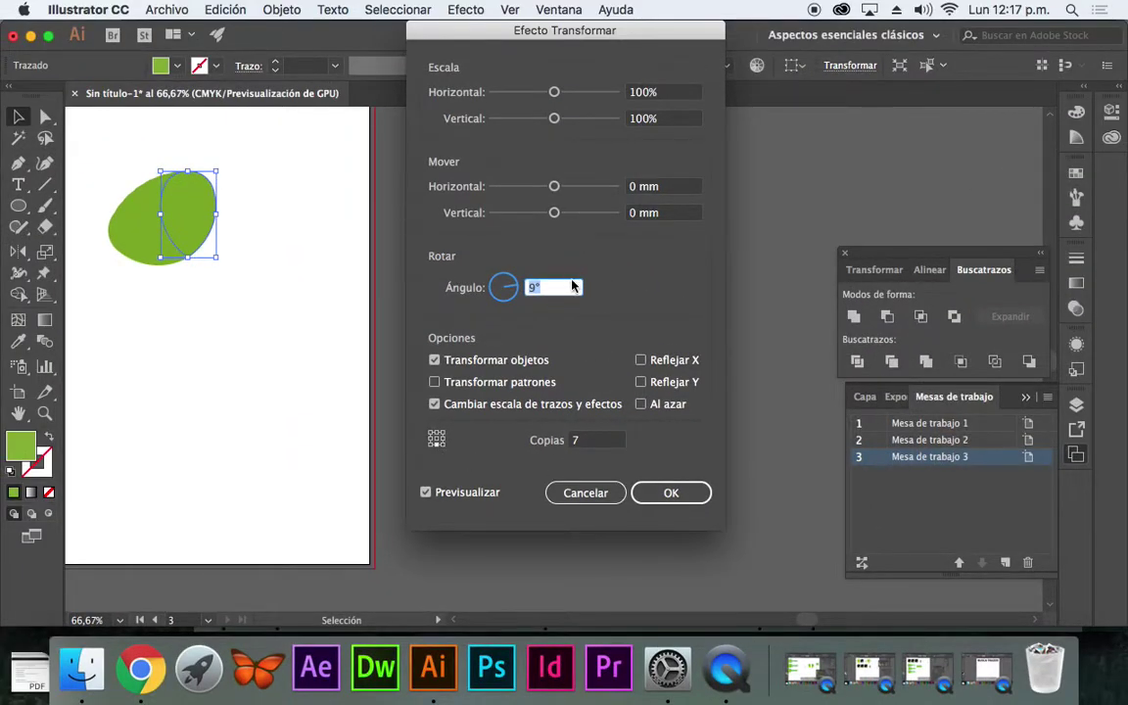
{"action": "type", "text": "15"}
{"action": "key", "text": "Tab"}
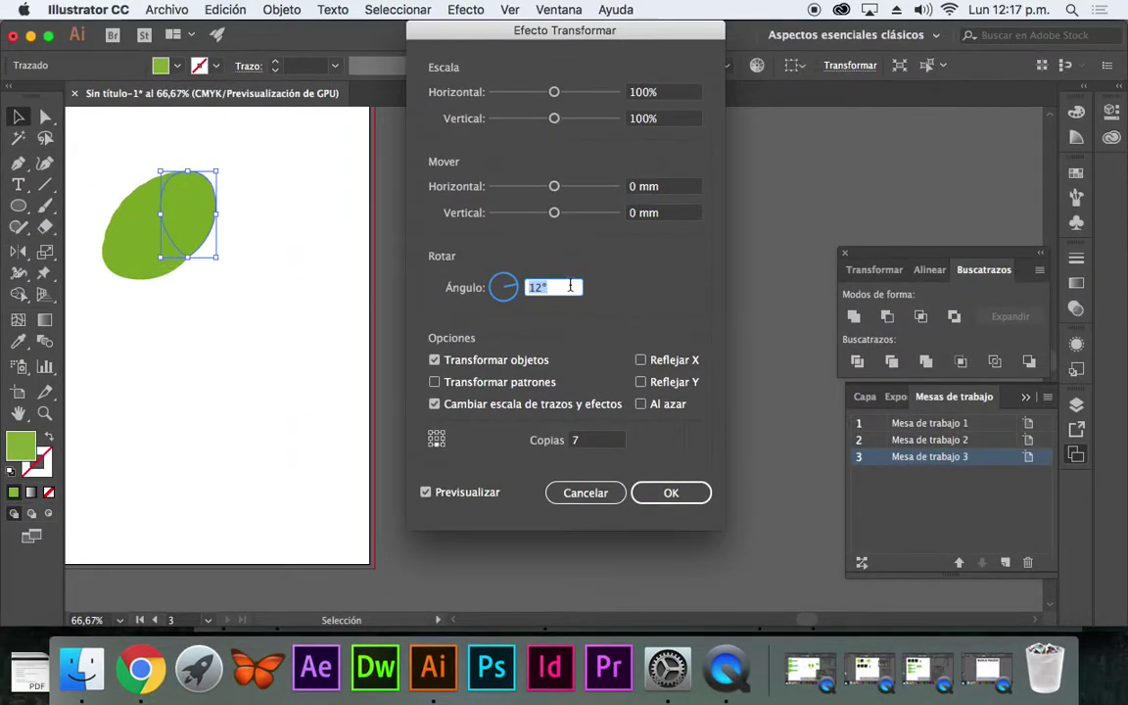
{"action": "type", "text": "25"}
{"action": "key", "text": "Tab"}
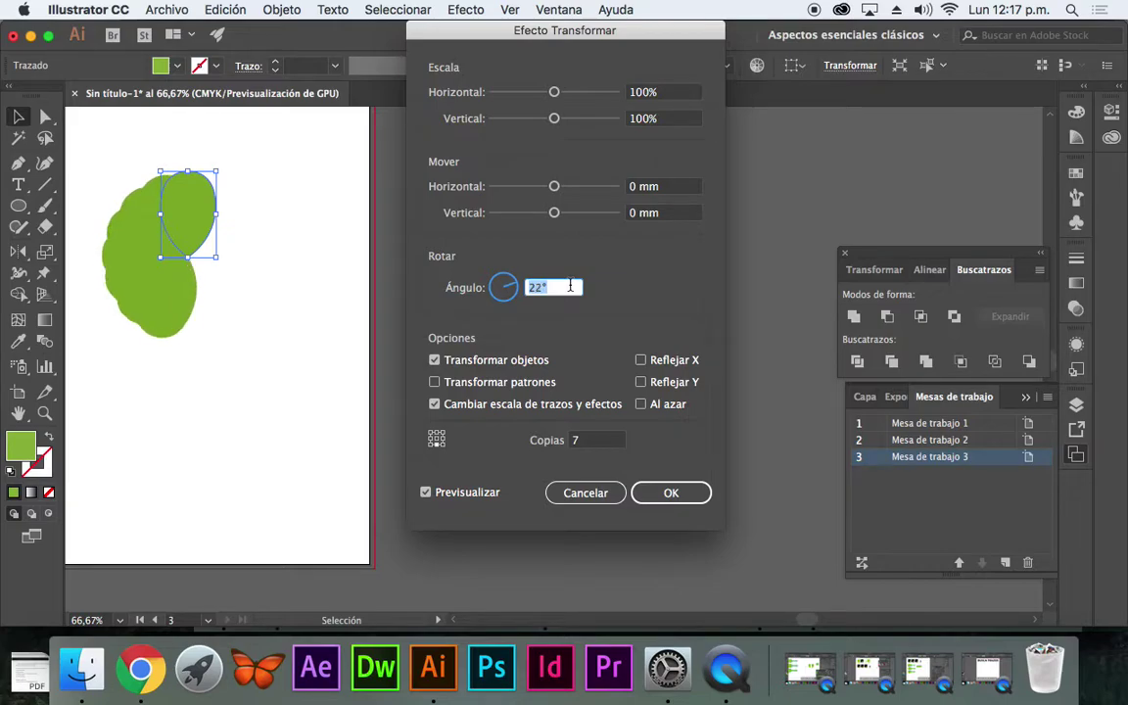
{"action": "key", "text": "Up"}
{"action": "key", "text": "Up"}
{"action": "key", "text": "Up"}
{"action": "key", "text": "Up"}
{"action": "key", "text": "Up"}
{"action": "key", "text": "Up"}
{"action": "key", "text": "Up"}
{"action": "key", "text": "Up"}
{"action": "key", "text": "Up"}
{"action": "key", "text": "Up"}
{"action": "key", "text": "Up"}
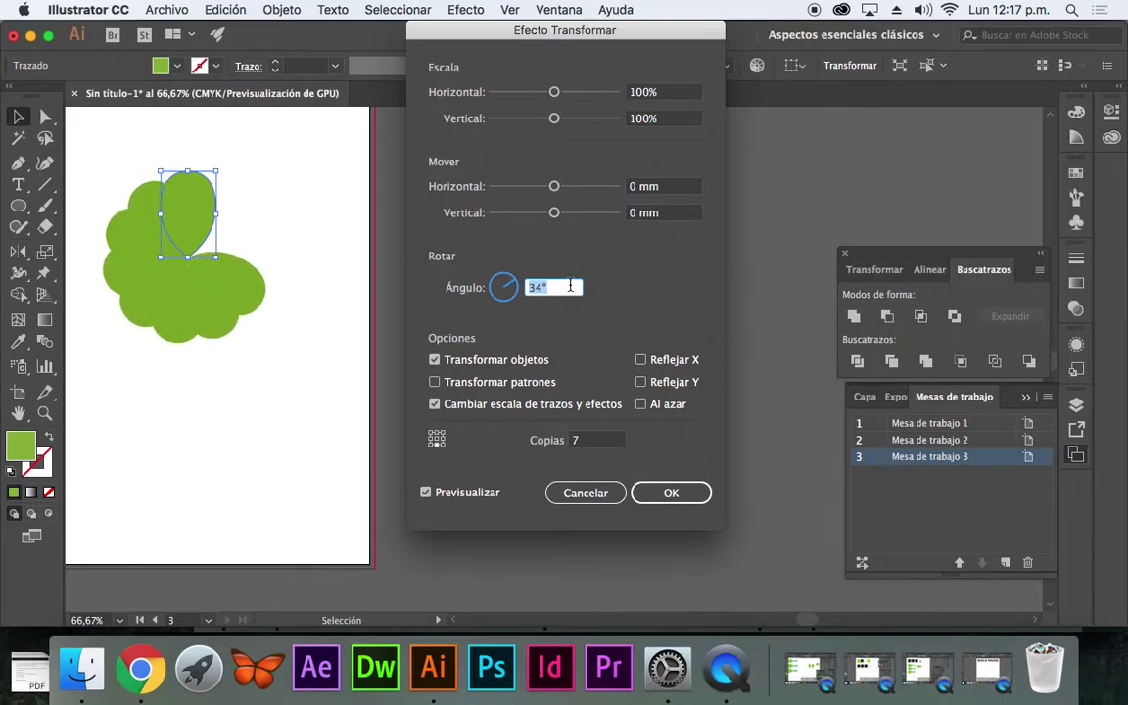
{"action": "key", "text": "Up"}
{"action": "key", "text": "Up"}
{"action": "key", "text": "Up"}
{"action": "key", "text": "Up"}
{"action": "key", "text": "Up"}
{"action": "key", "text": "Up"}
{"action": "key", "text": "Up"}
{"action": "key", "text": "Up"}
{"action": "key", "text": "Up"}
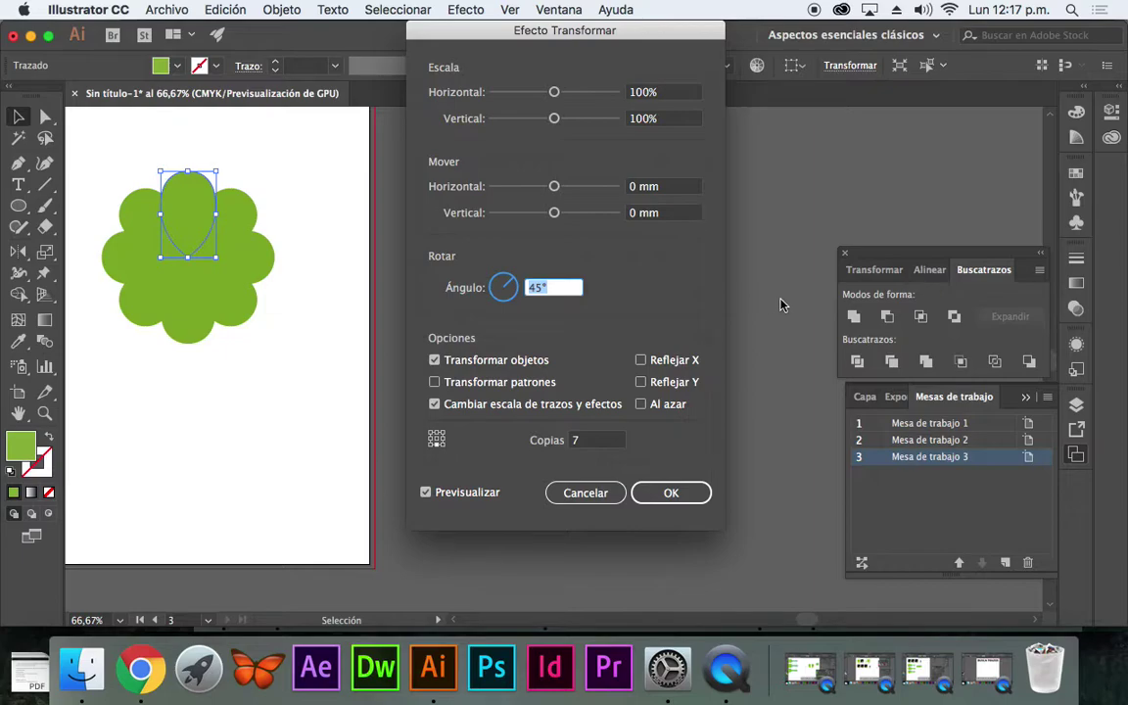
Step: Set the effect to 6 copies with a rotation angle of 360/7 and apply it as a seven-petal flower
{"action": "type", "text": "360/"}
{"action": "left_click", "coordinate": [585, 440]}
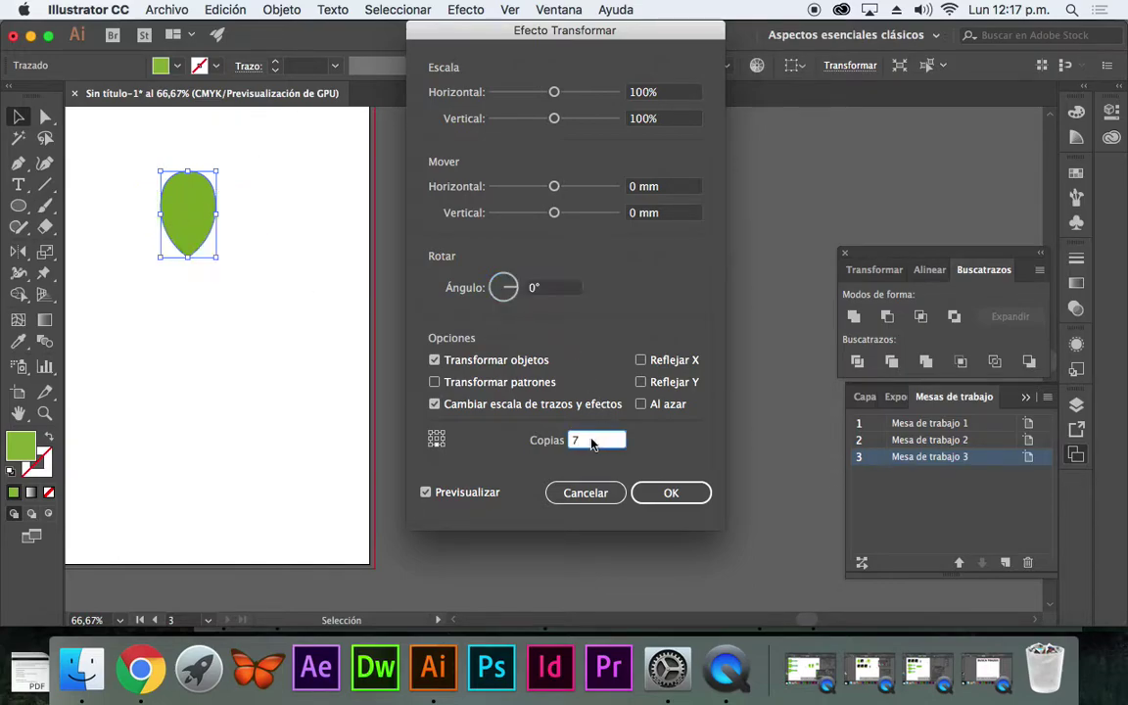
{"action": "type", "text": "6"}
{"action": "left_click", "coordinate": [566, 287]}
{"action": "key", "text": "Up"}
{"action": "key", "text": "Up"}
{"action": "key", "text": "Up"}
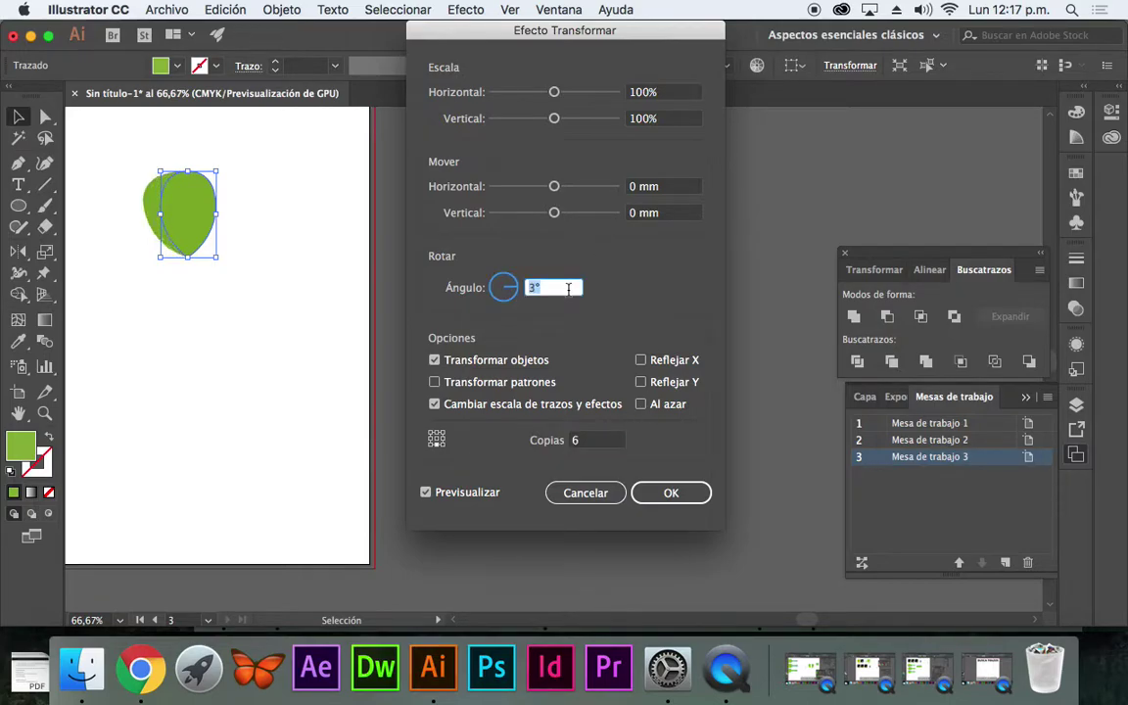
{"action": "type", "text": "360/"}
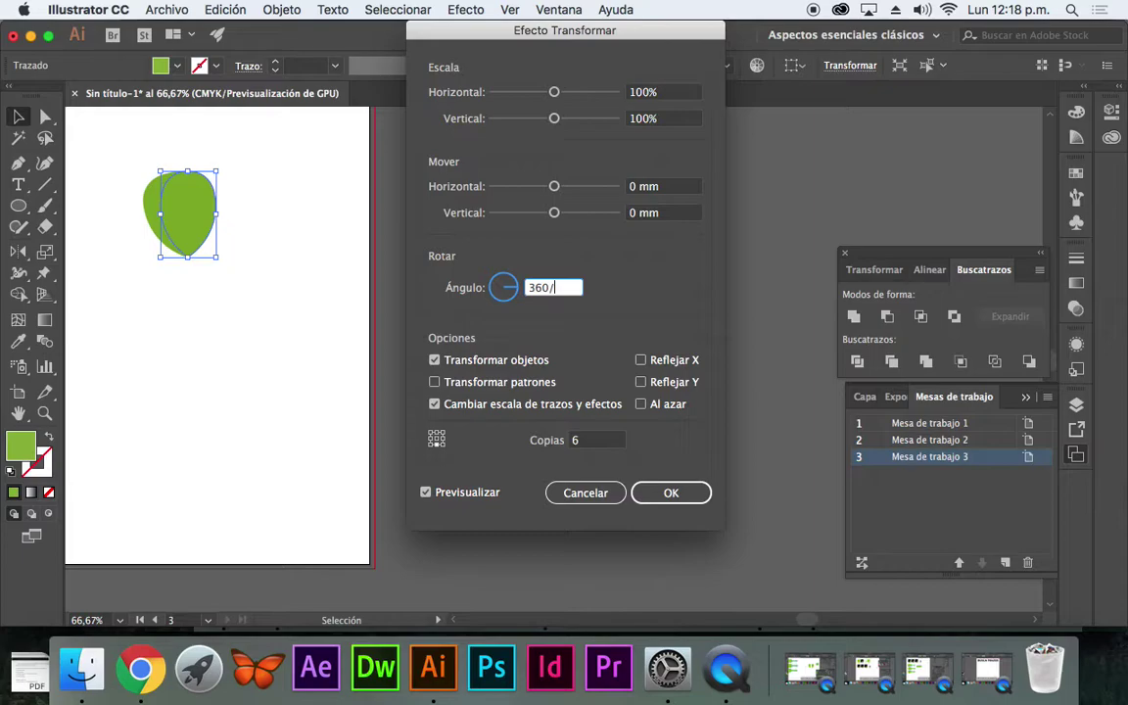
{"action": "type", "text": "7"}
{"action": "left_click", "coordinate": [603, 440]}
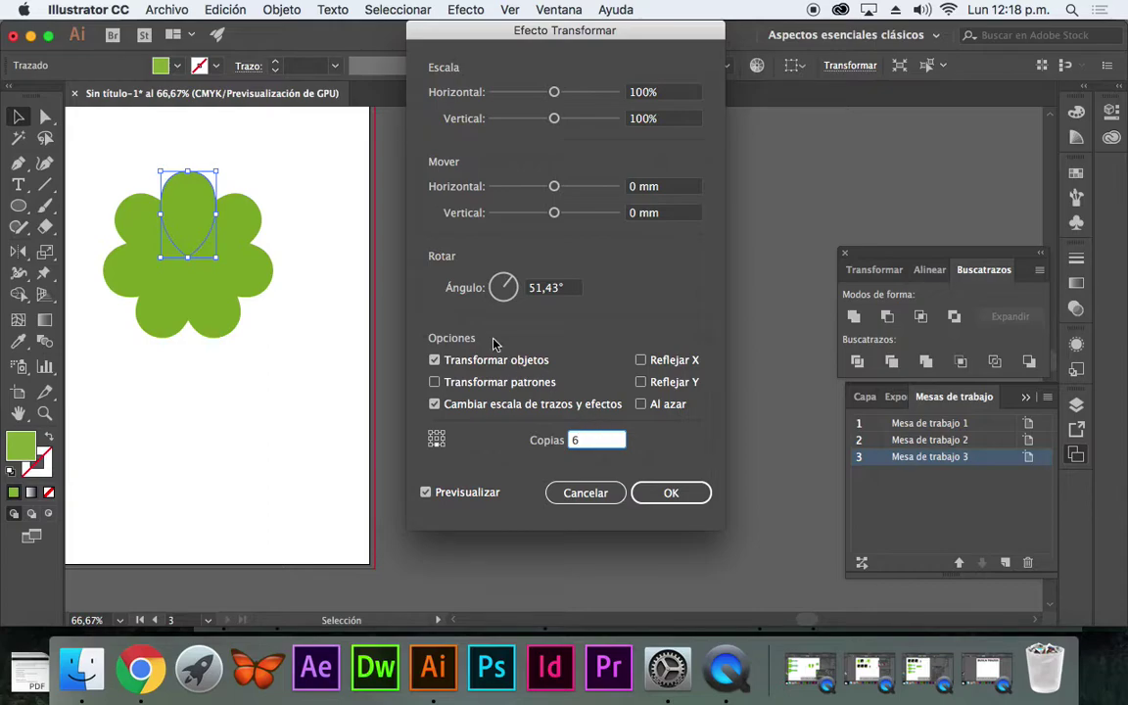
{"action": "left_click", "coordinate": [502, 286]}
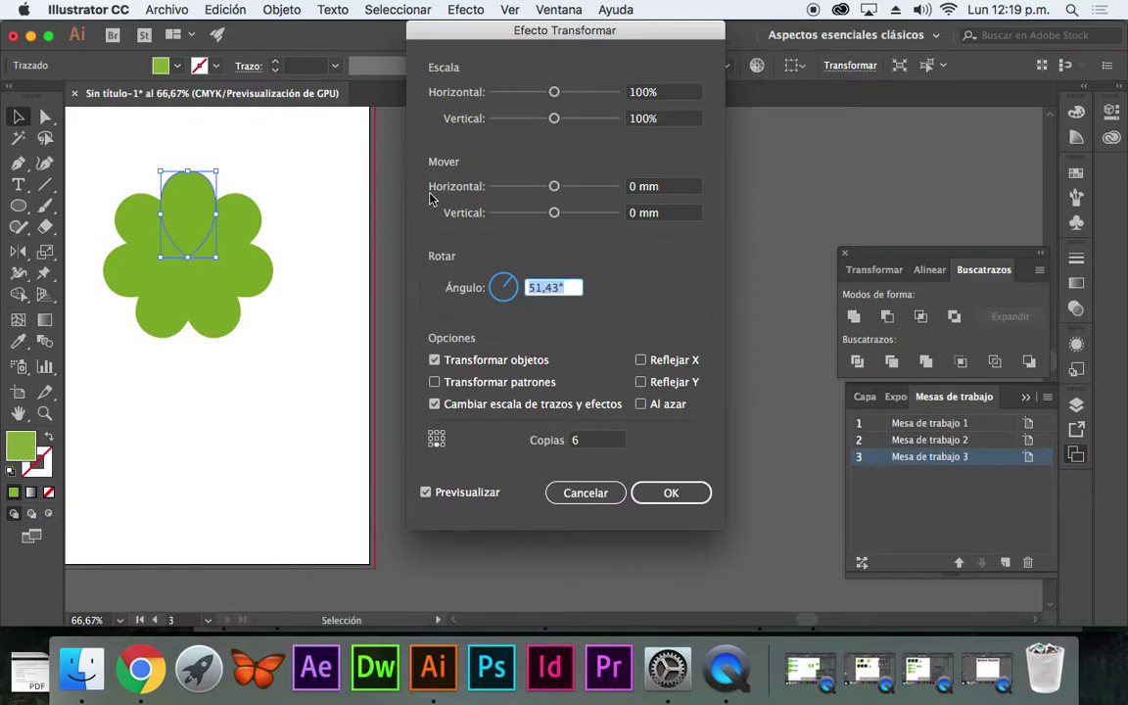
{"action": "left_click", "coordinate": [680, 495]}
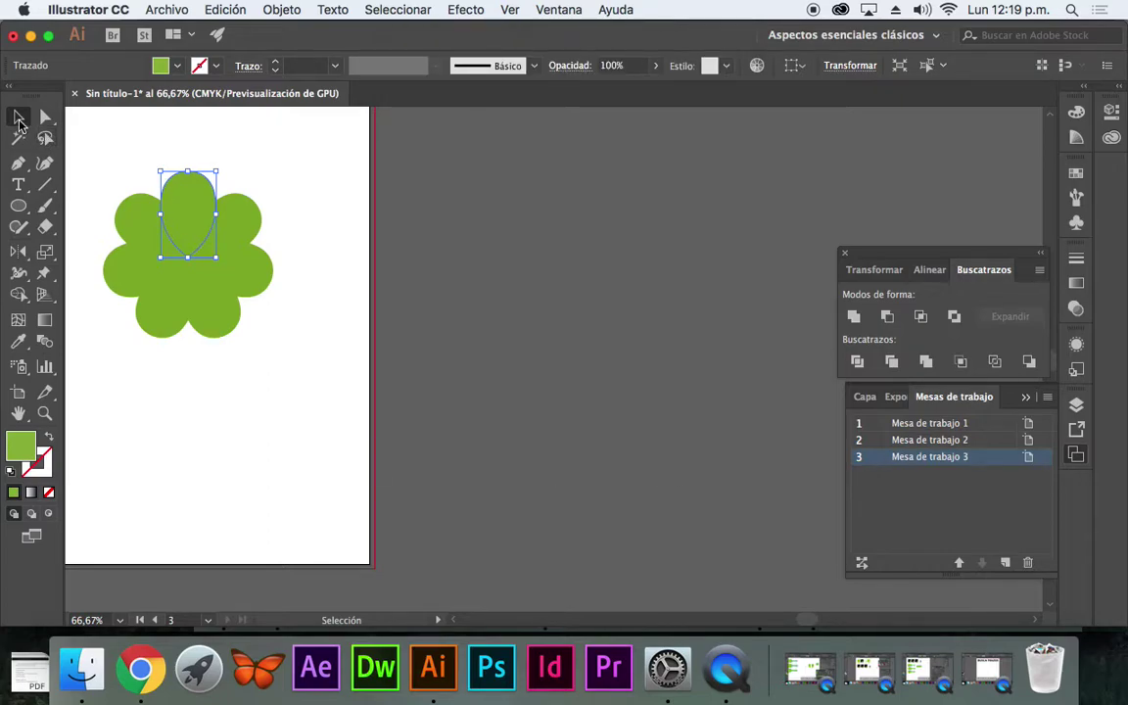
Step: Compare the flower's outline display with its preview display to examine which paths really exist
{"action": "left_click", "coordinate": [1076, 174]}
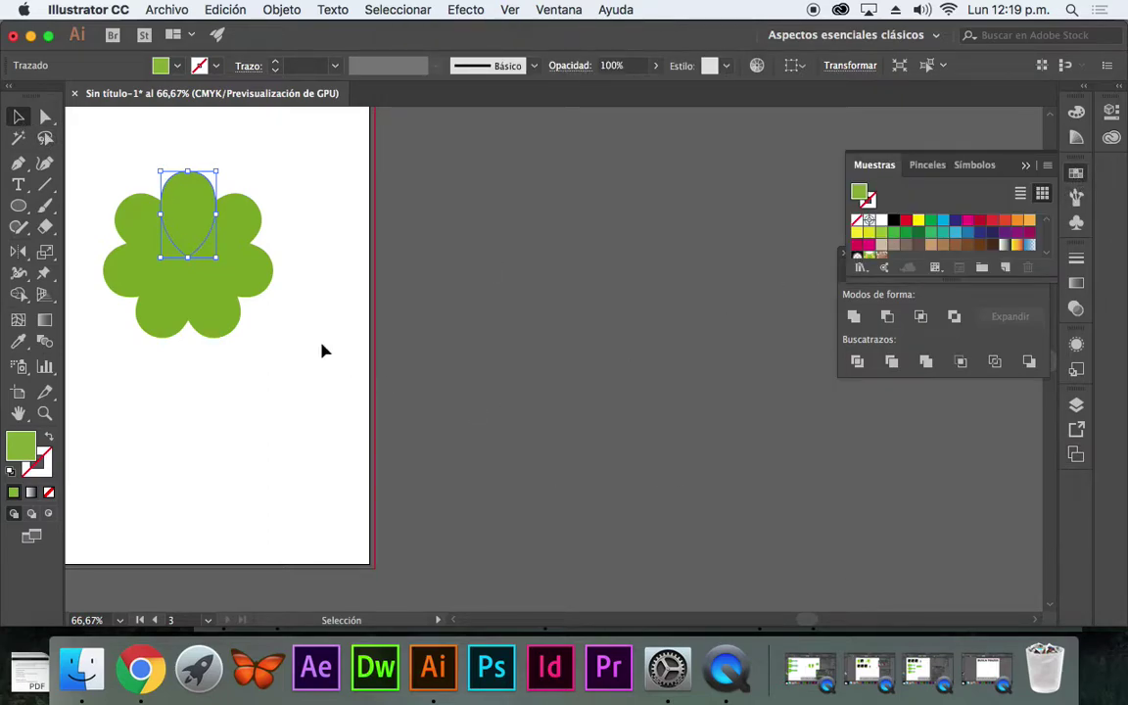
{"action": "left_click_drag", "start_coordinate": [244, 236], "coordinate": [370, 279]}
{"action": "key", "text": "super+y"}
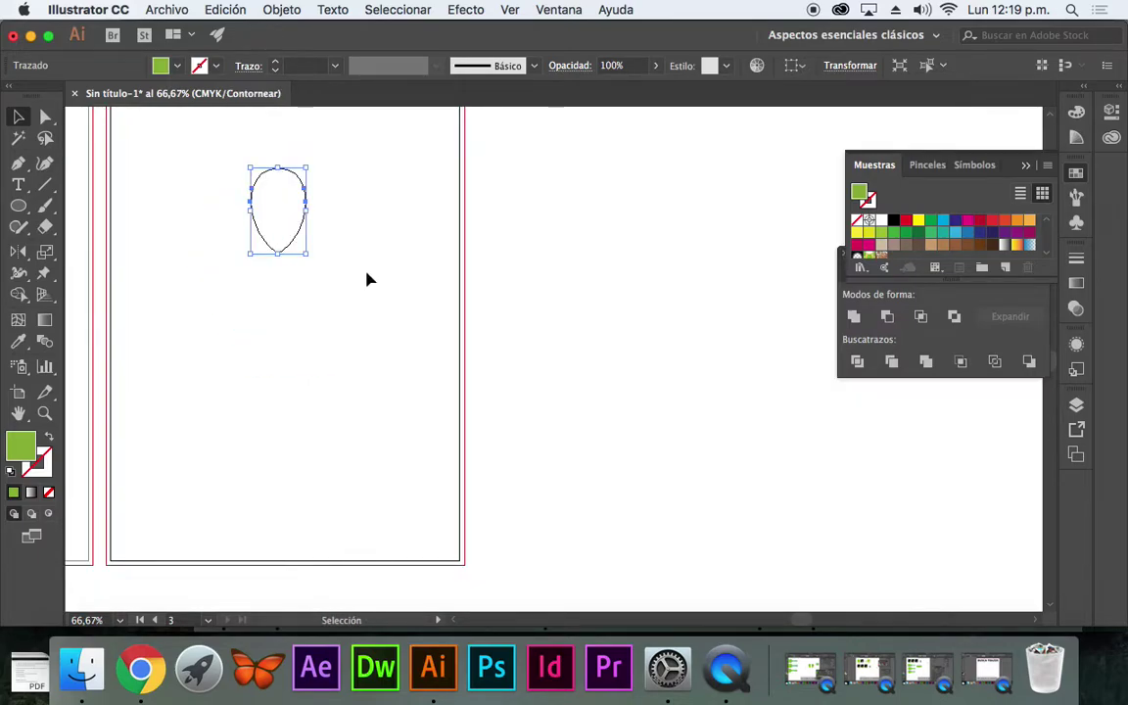
{"action": "key", "text": "a"}
{"action": "key", "text": "super+y"}
{"action": "key", "text": "v"}
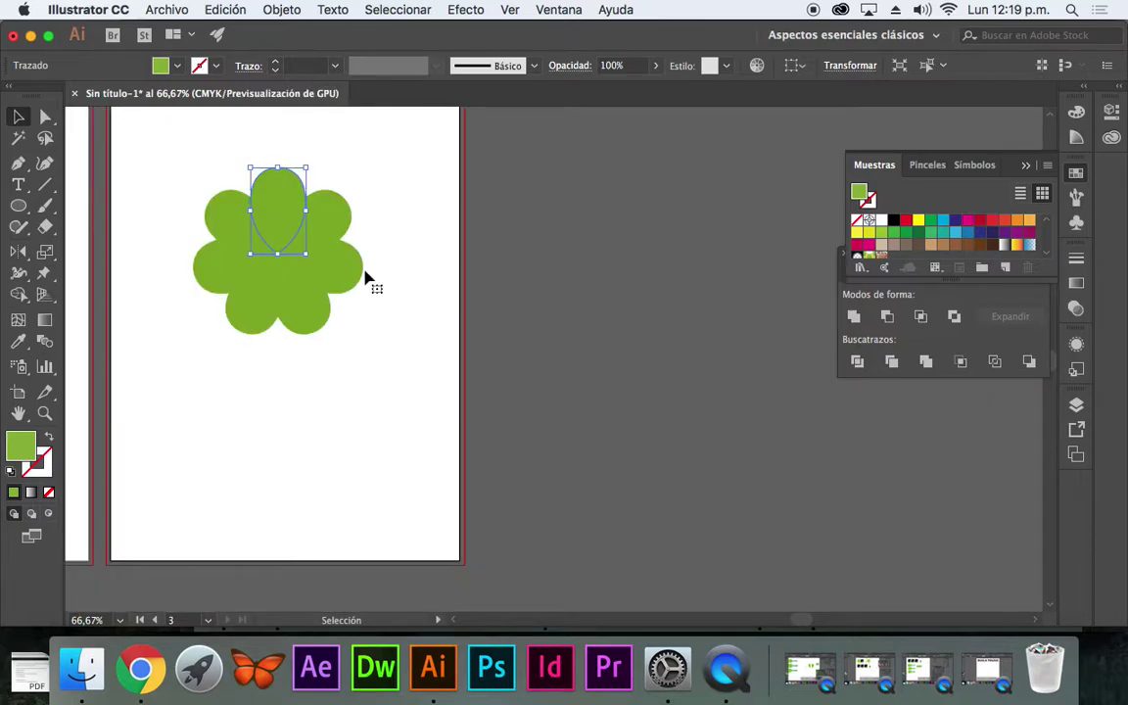
{"action": "key", "text": "super+y"}
{"action": "key", "text": "a"}
{"action": "key", "text": "super+y"}
{"action": "key", "text": "v"}
{"action": "key", "text": "super+y"}
{"action": "key", "text": "a"}
{"action": "key", "text": "v"}
{"action": "key", "text": "a"}
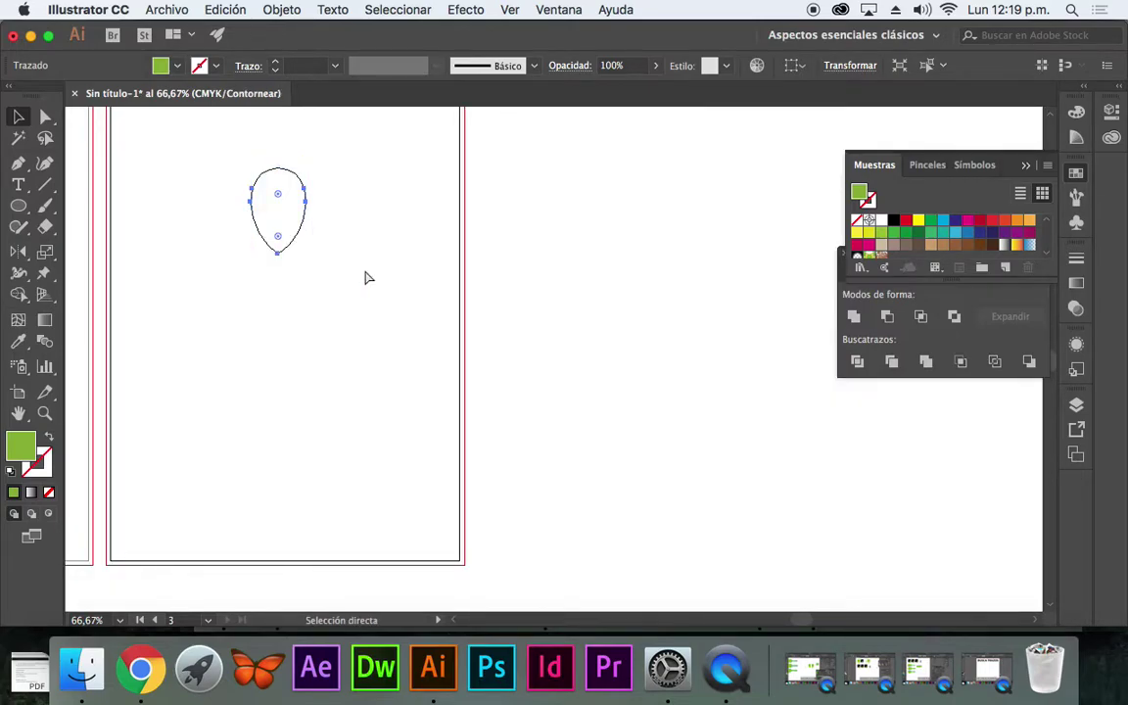
{"action": "key", "text": "super+y"}
{"action": "key", "text": "v"}
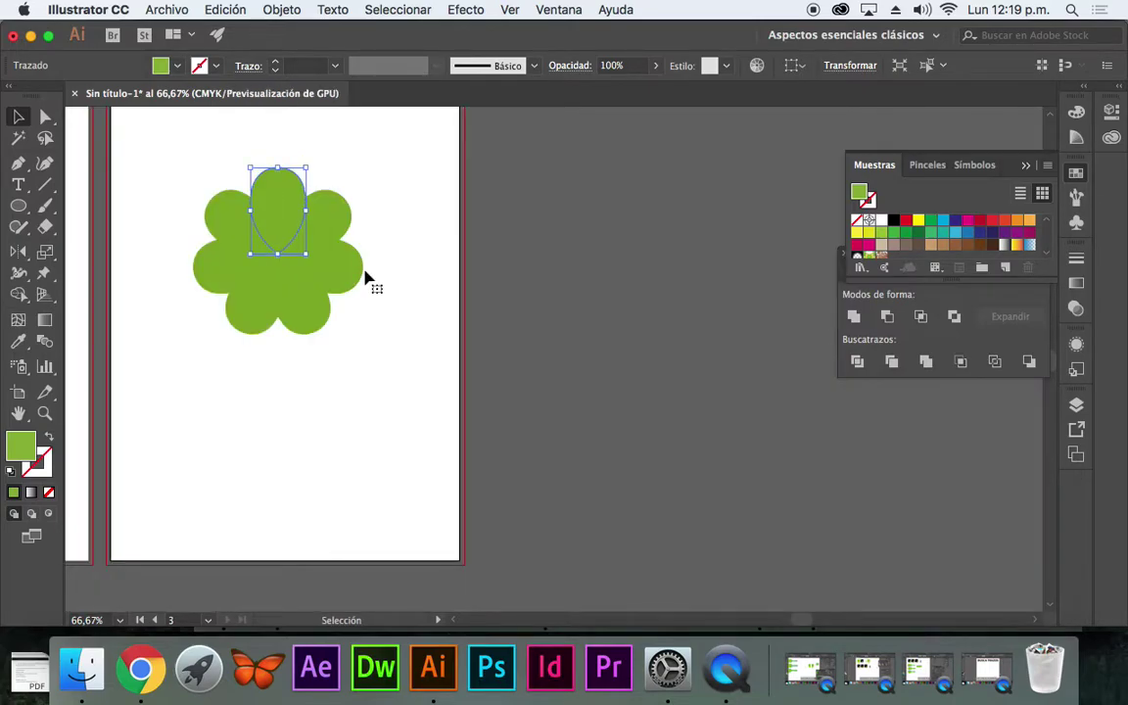
Step: Isolate the original petal, draw a circle centred on its tip, and align the circle and petal by their horizontal centres
{"action": "double_click", "coordinate": [263, 206]}
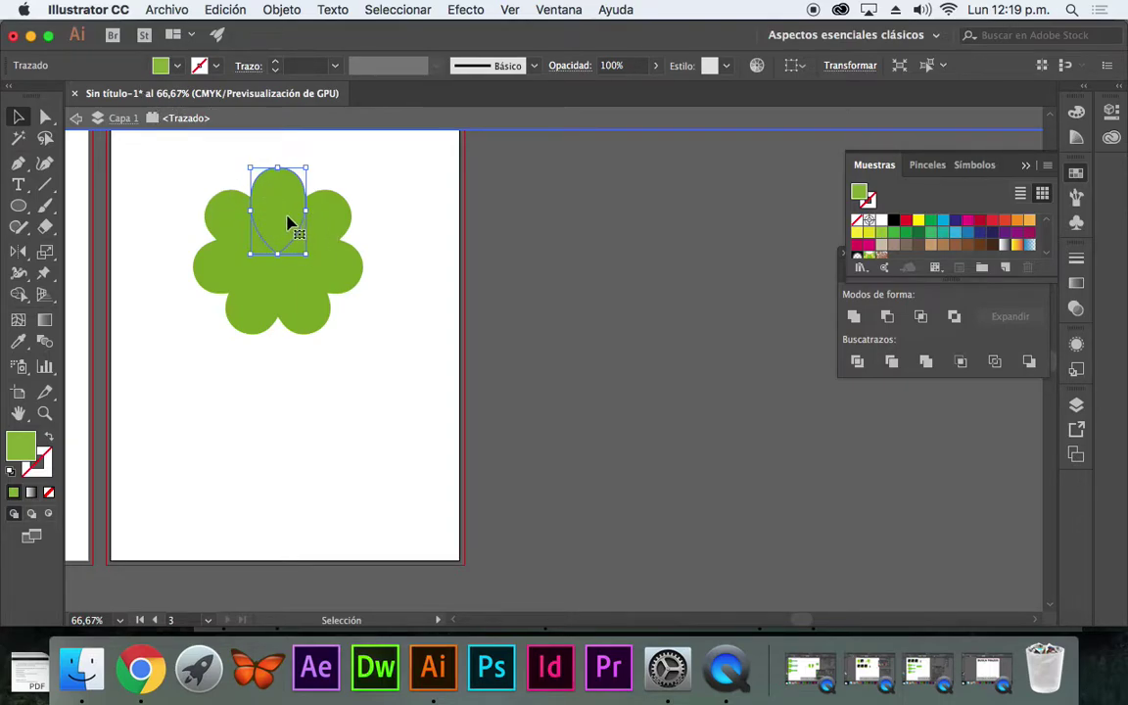
{"action": "left_click", "coordinate": [19, 207]}
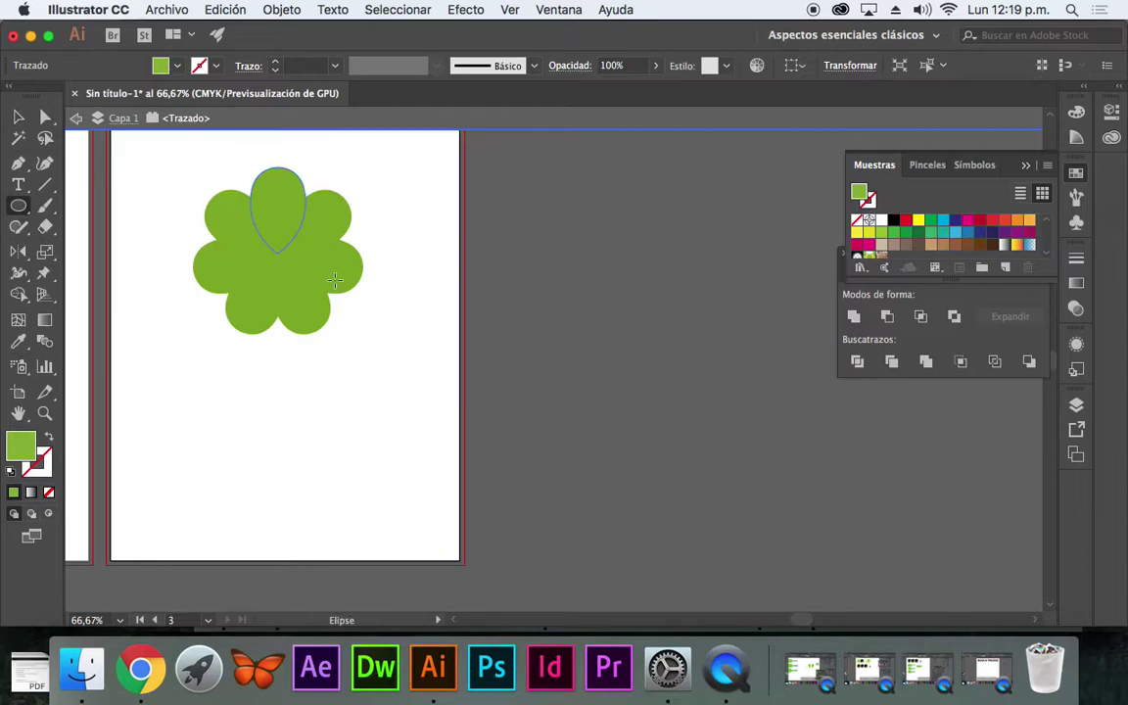
{"action": "left_click_drag", "start_coordinate": [277, 259], "coordinate": [327, 310]}
{"action": "left_click", "coordinate": [19, 118]}
{"action": "left_click_drag", "start_coordinate": [277, 209], "coordinate": [278, 168]}
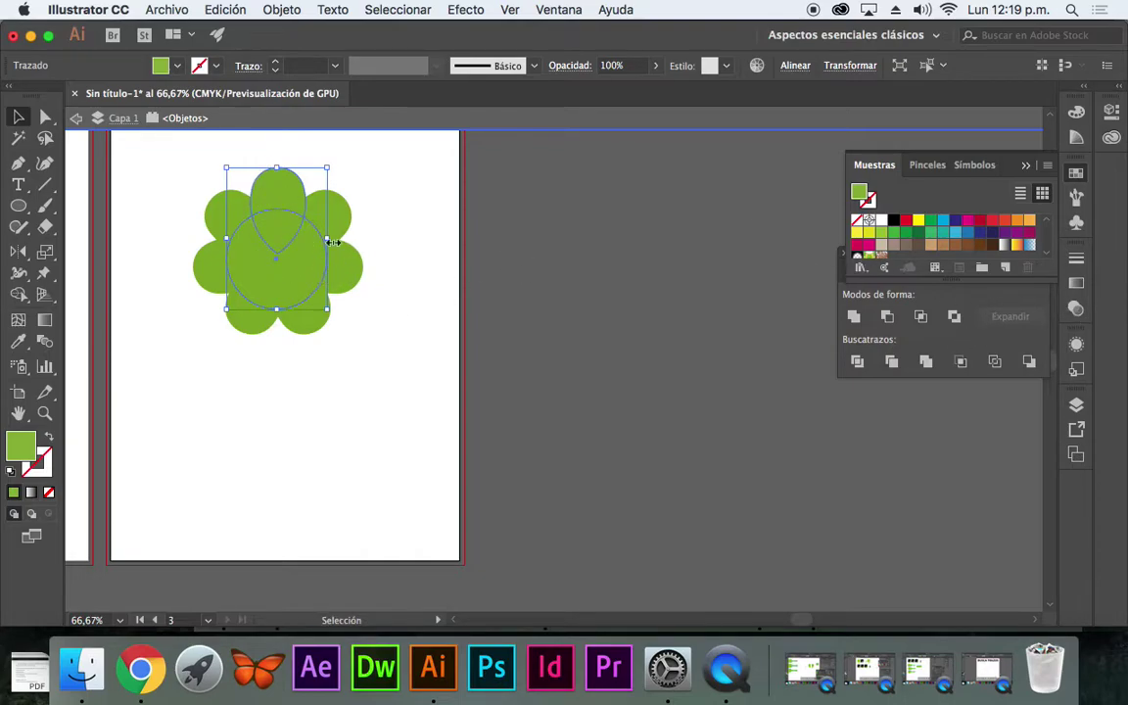
{"action": "left_click", "coordinate": [788, 67]}
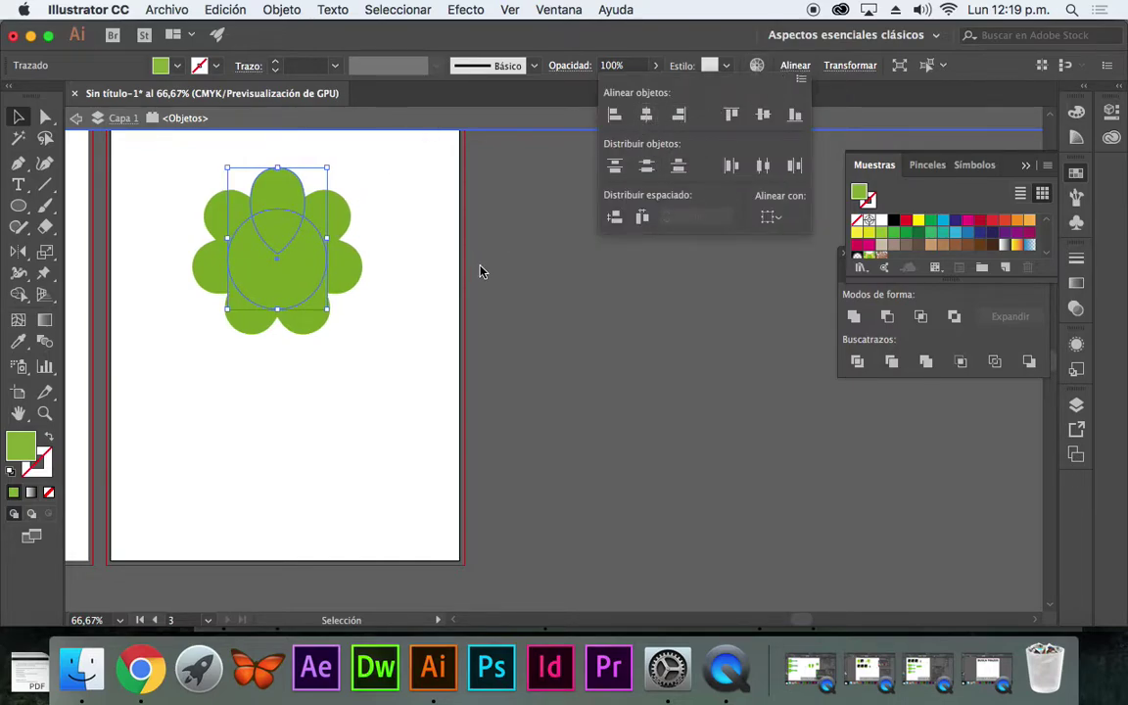
Step: Trim the circle to its overlap with the petal using the Shape Builder tool and fill that piece with yellow
{"action": "key", "text": "shift"}
{"action": "key", "text": "shift+m"}
{"action": "left_click", "coordinate": [44, 117]}
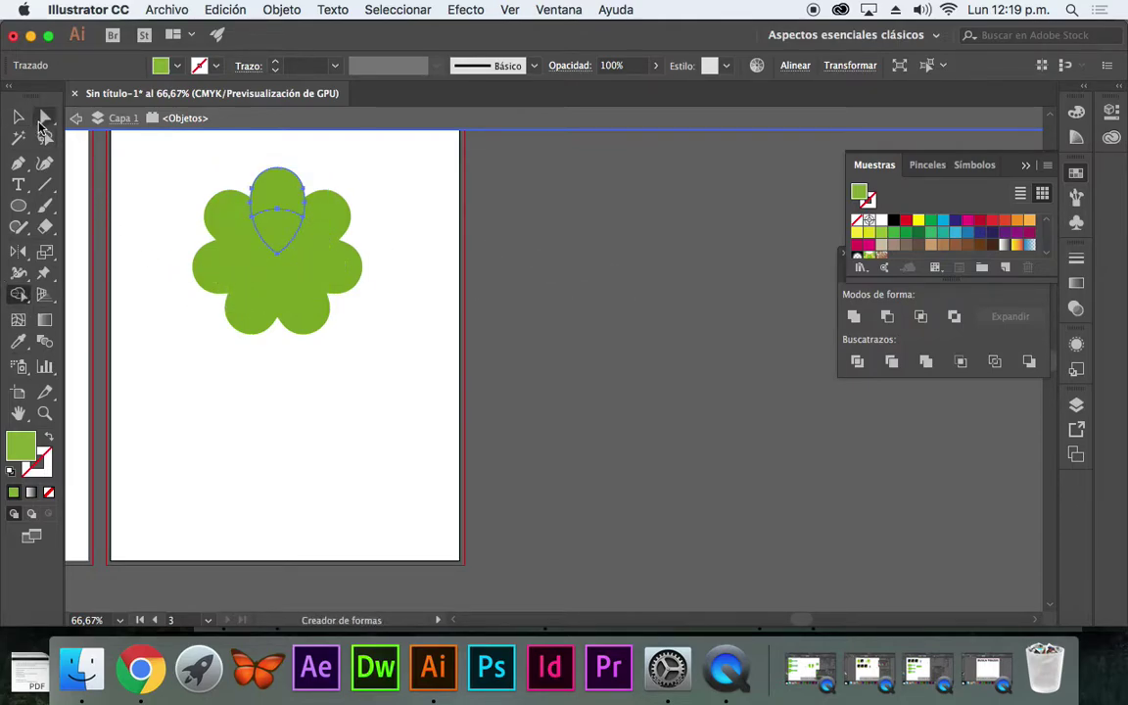
{"action": "left_click", "coordinate": [149, 167]}
{"action": "left_click", "coordinate": [277, 224]}
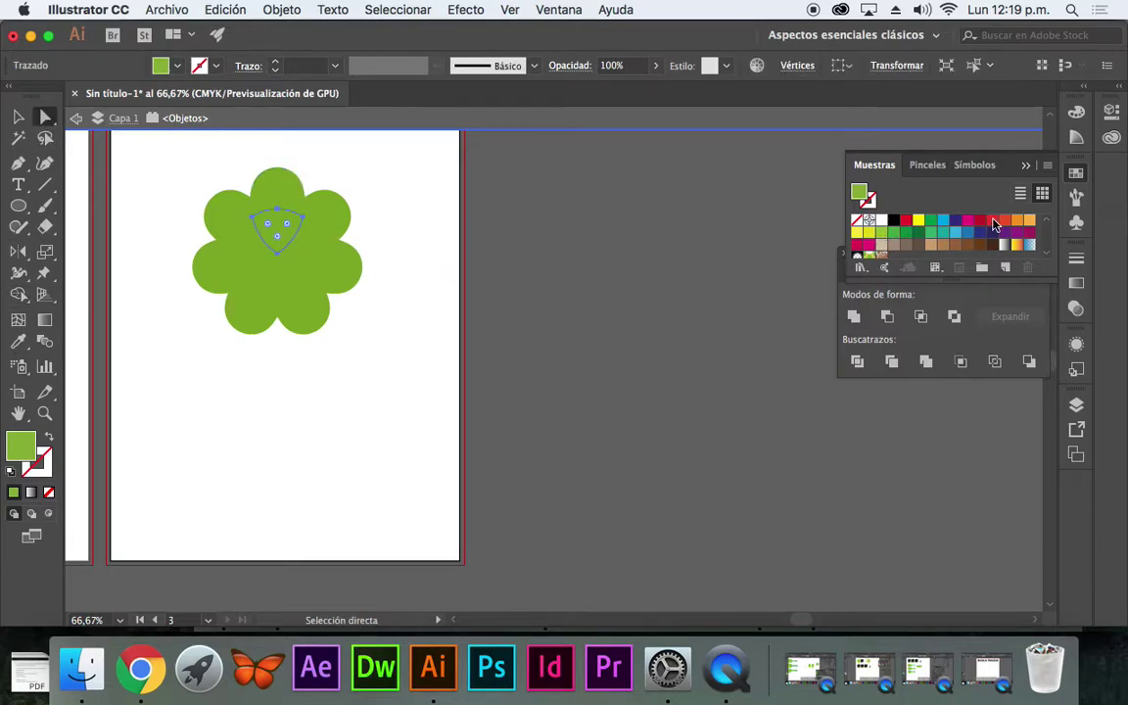
{"action": "left_click", "coordinate": [918, 222]}
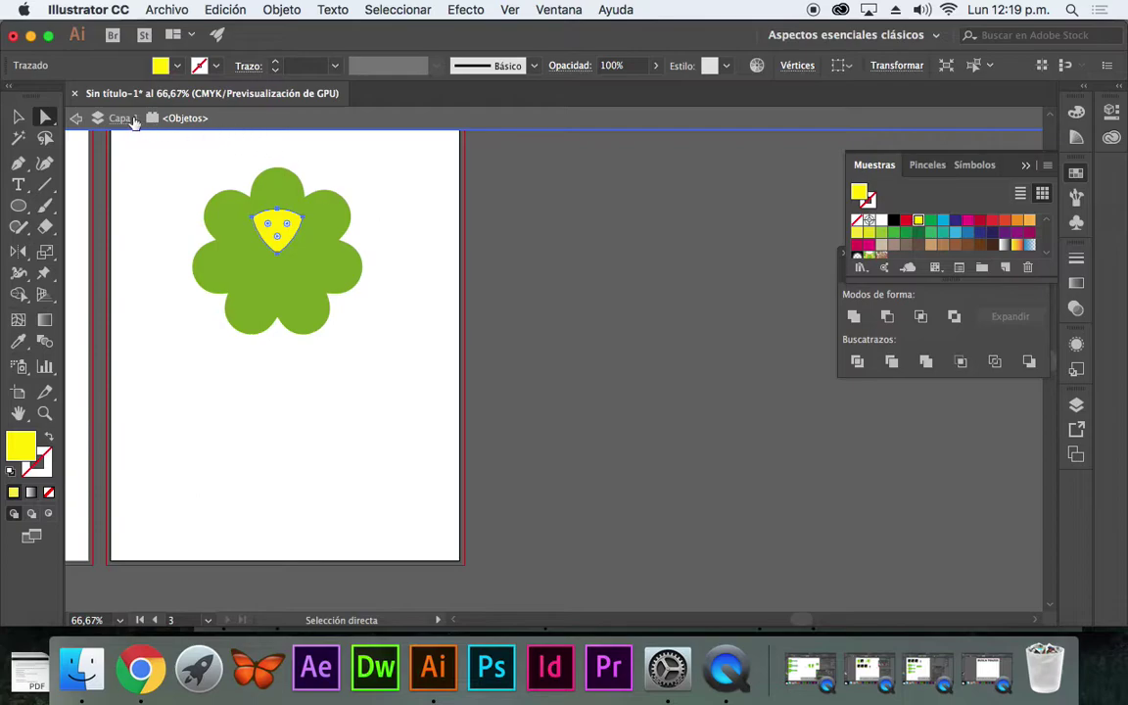
{"action": "left_click", "coordinate": [130, 118]}
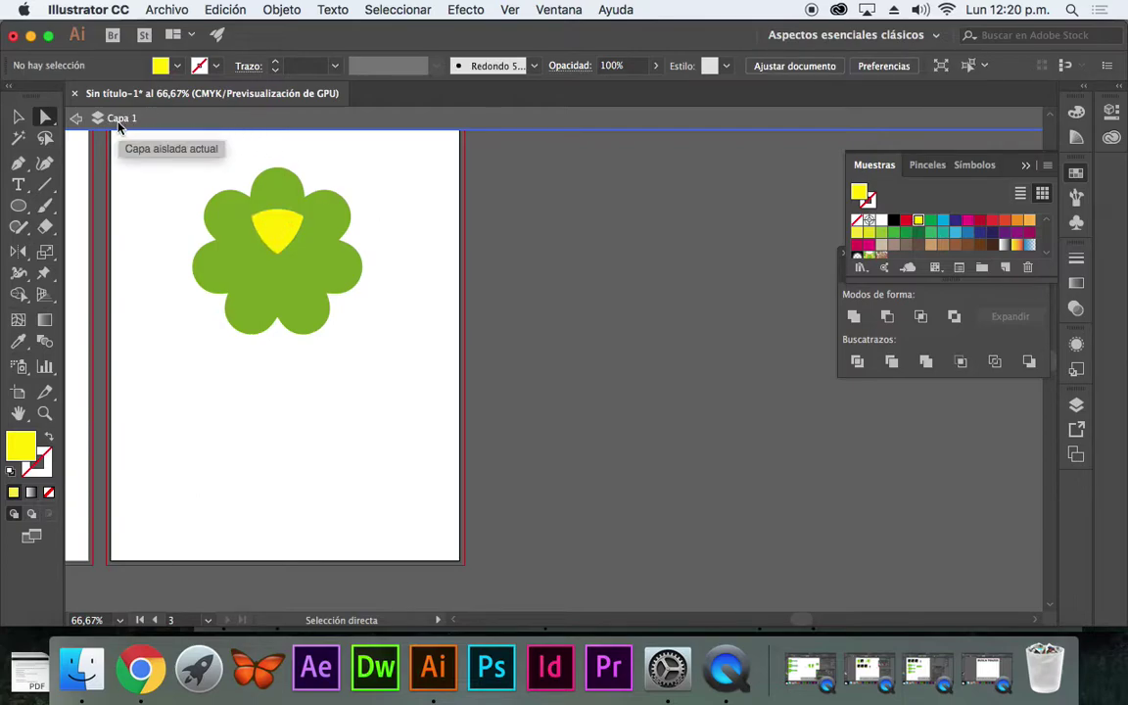
{"action": "left_click", "coordinate": [76, 119]}
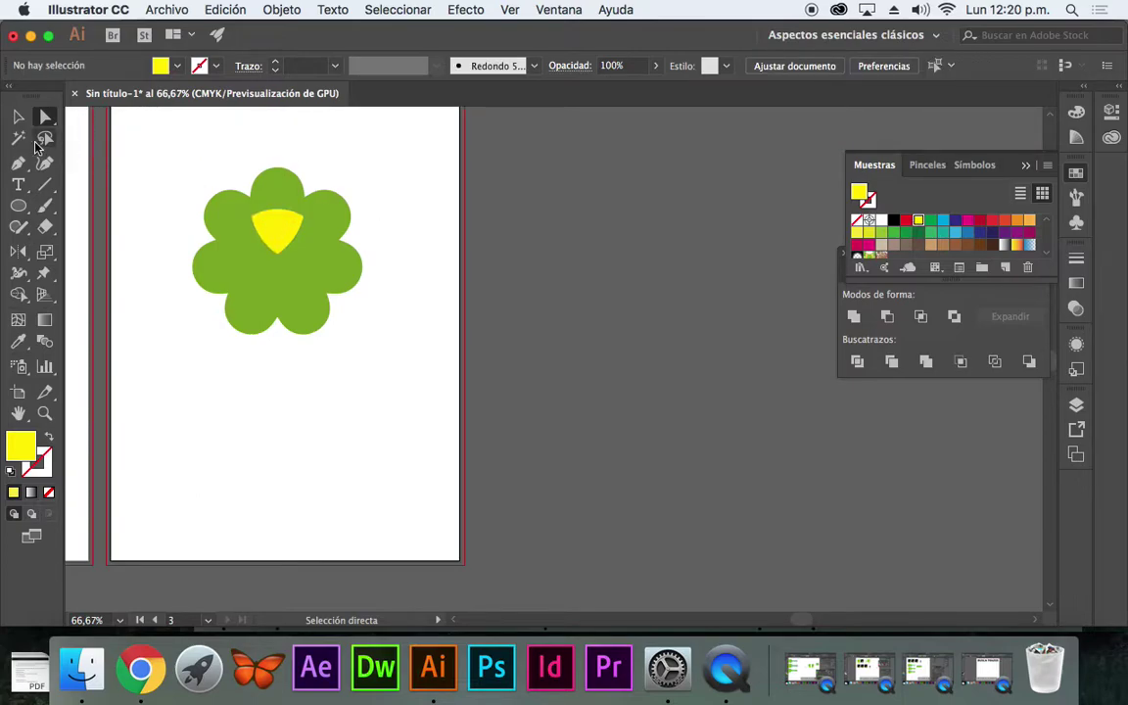
Step: Select the yellow piece and the green petal in turn to examine which object carries the effect
{"action": "left_click", "coordinate": [20, 117]}
{"action": "left_click", "coordinate": [291, 234]}
{"action": "left_click", "coordinate": [290, 196]}
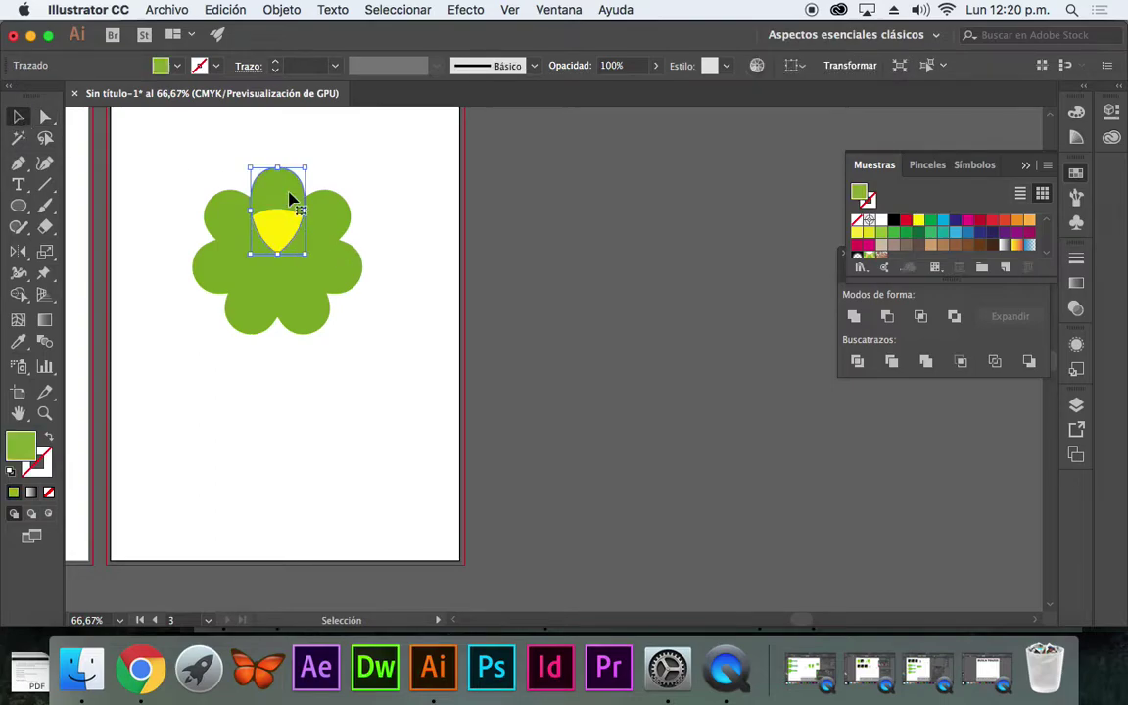
{"action": "left_click", "coordinate": [284, 229]}
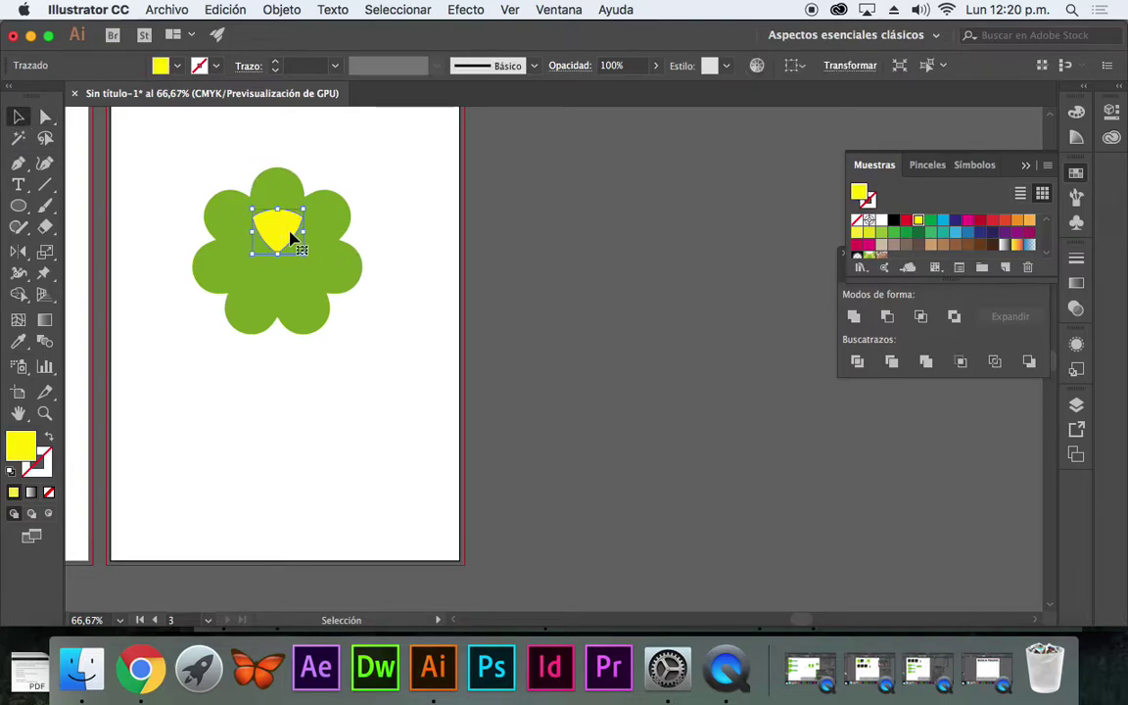
{"action": "left_click", "coordinate": [294, 194]}
{"action": "double_click", "coordinate": [282, 226]}
{"action": "left_click", "coordinate": [75, 118]}
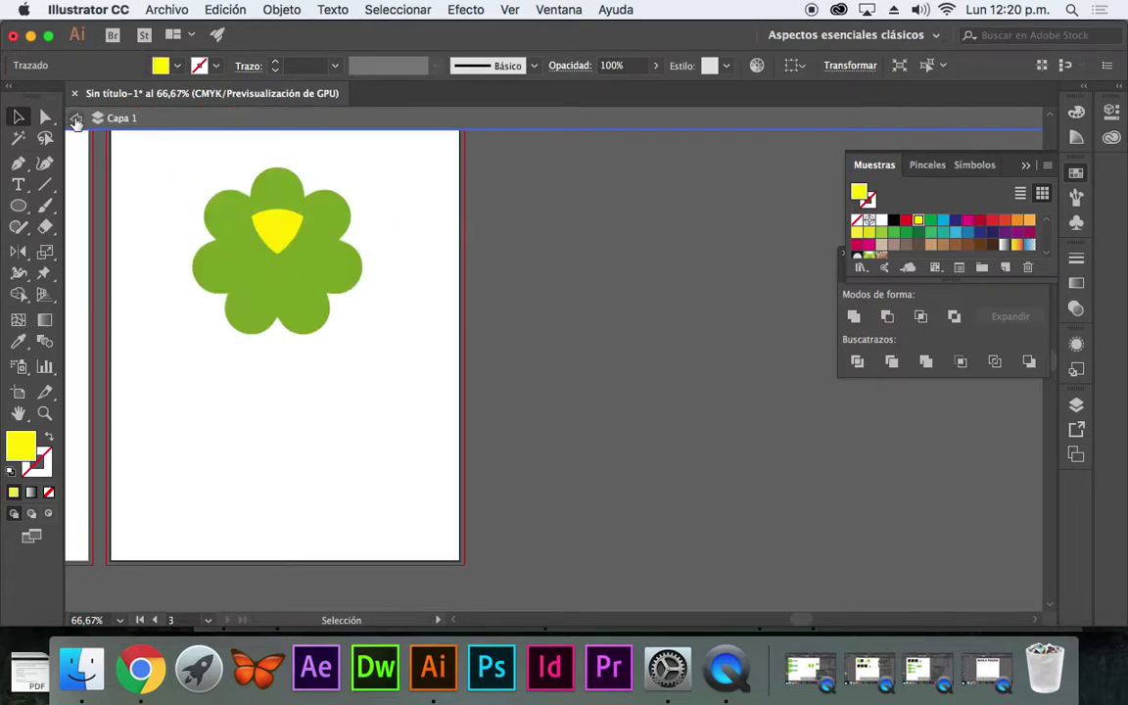
Step: Try moving the yellow piece away from the flower and undo the moves
{"action": "left_click_drag", "start_coordinate": [280, 237], "coordinate": [357, 235]}
{"action": "left_click", "coordinate": [284, 232]}
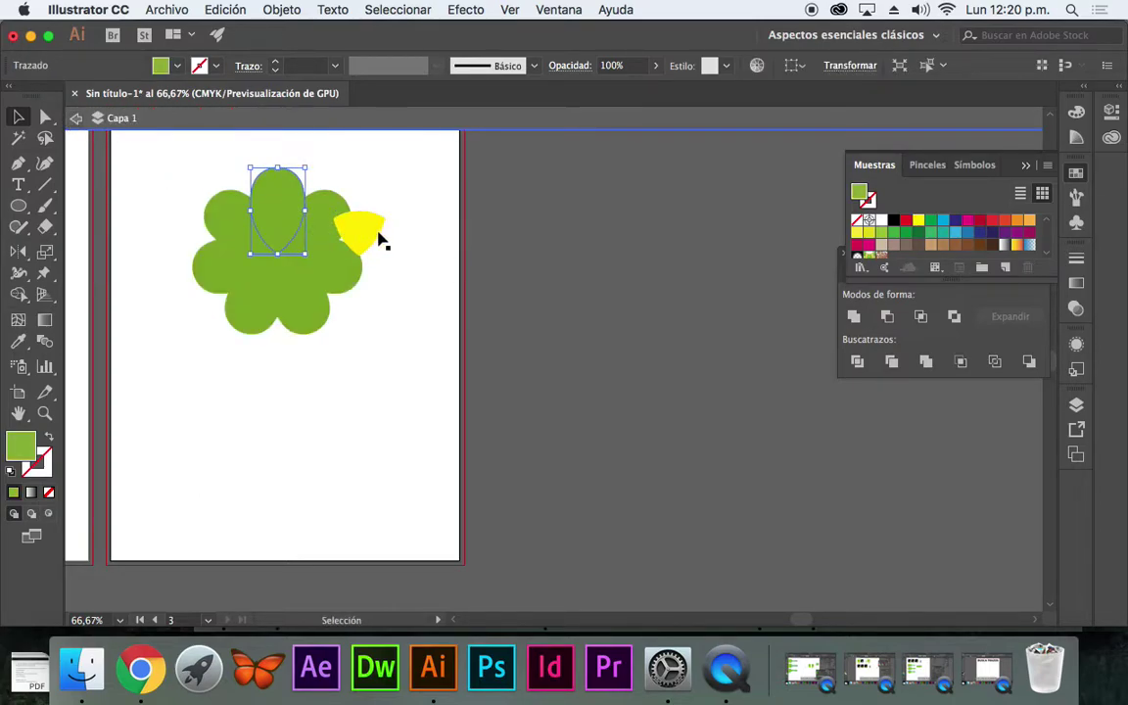
{"action": "left_click_drag", "start_coordinate": [372, 243], "coordinate": [293, 243]}
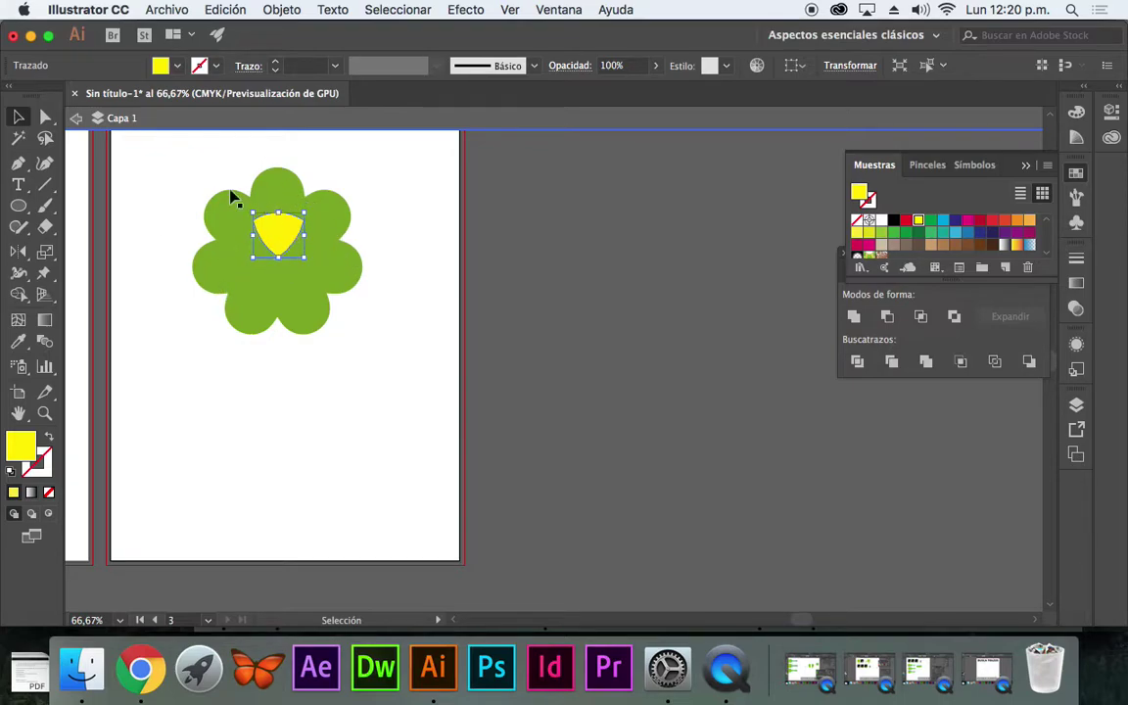
{"action": "left_click_drag", "start_coordinate": [279, 240], "coordinate": [486, 240]}
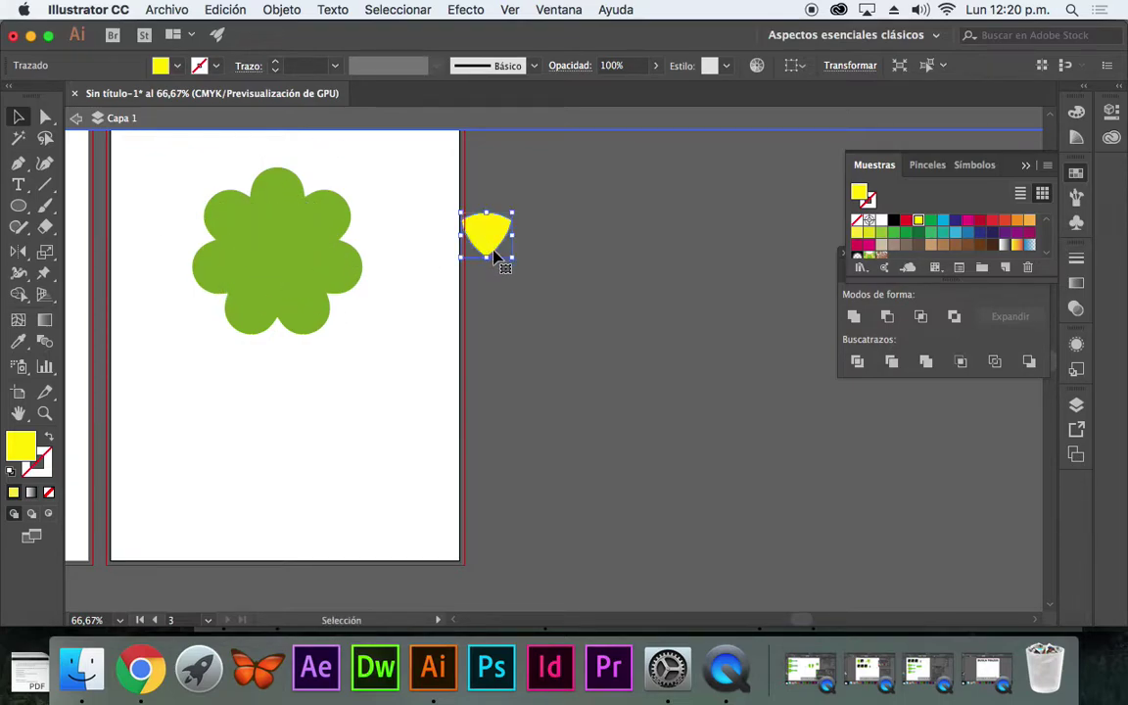
{"action": "key", "text": "a"}
{"action": "key", "text": "ctrl+z"}
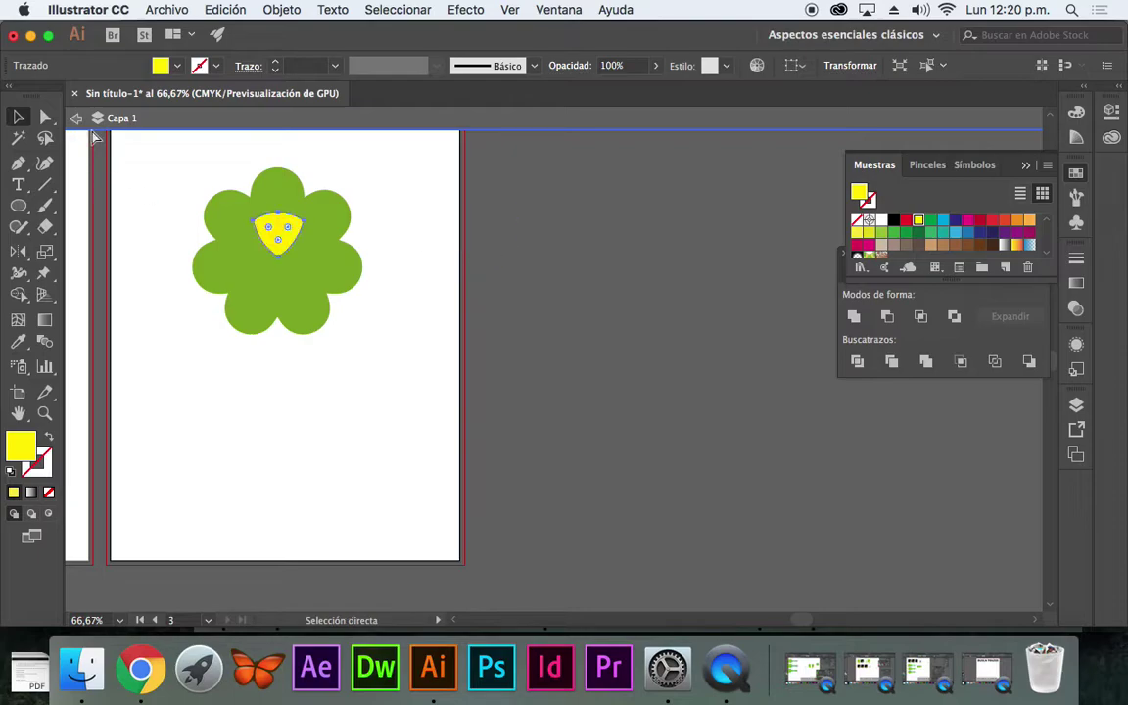
{"action": "key", "text": "ctrl+shift+z"}
{"action": "key", "text": "ctrl+z"}
Step: Leave isolation mode and delete the yellow piece from the flower
{"action": "left_click", "coordinate": [76, 117]}
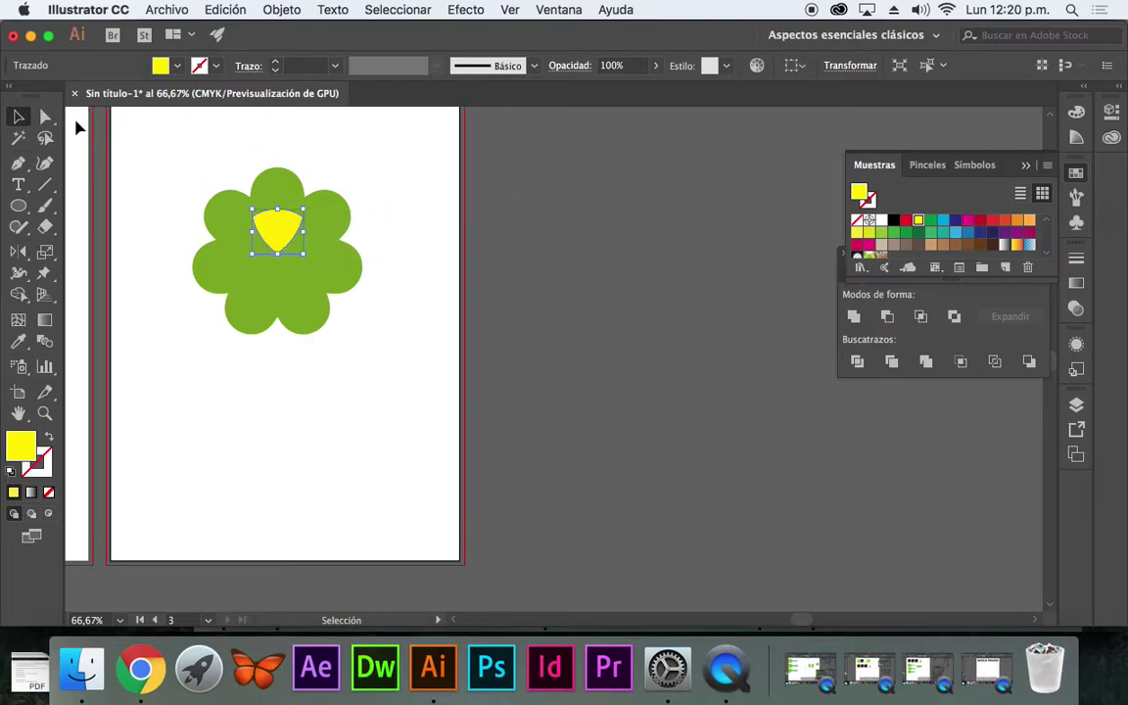
{"action": "left_click", "coordinate": [284, 227]}
{"action": "key", "text": "Delete"}
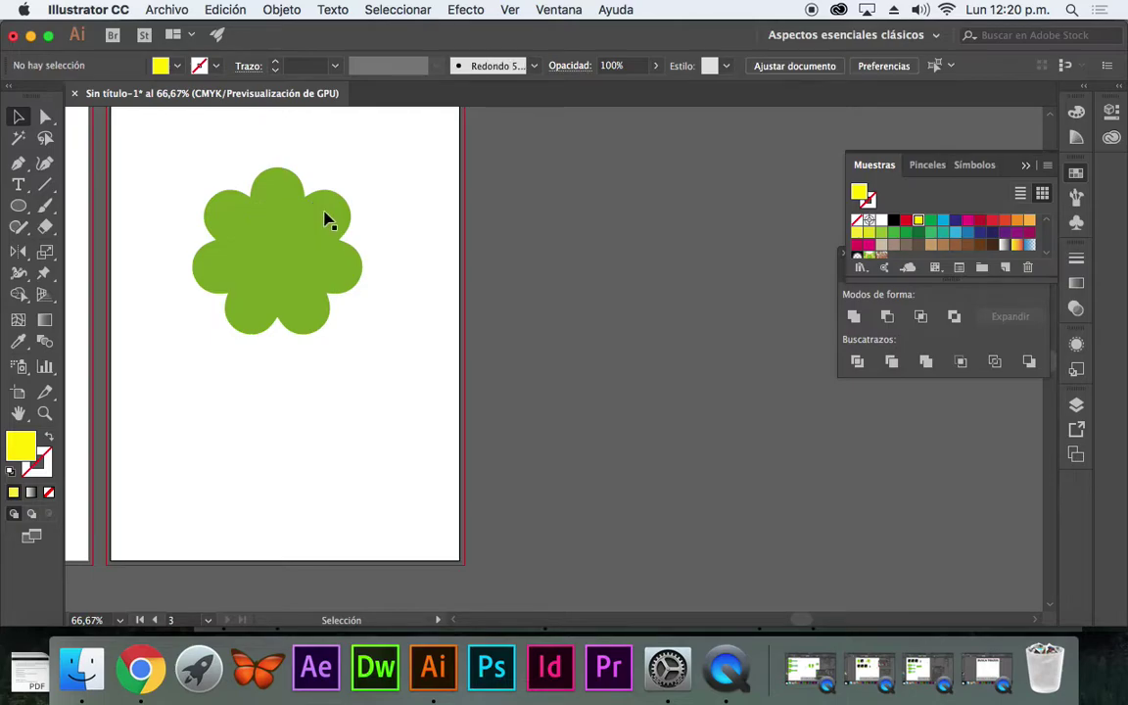
Step: Select the original petal and show its appearance attributes in a floating panel beside the flower
{"action": "left_click", "coordinate": [284, 227]}
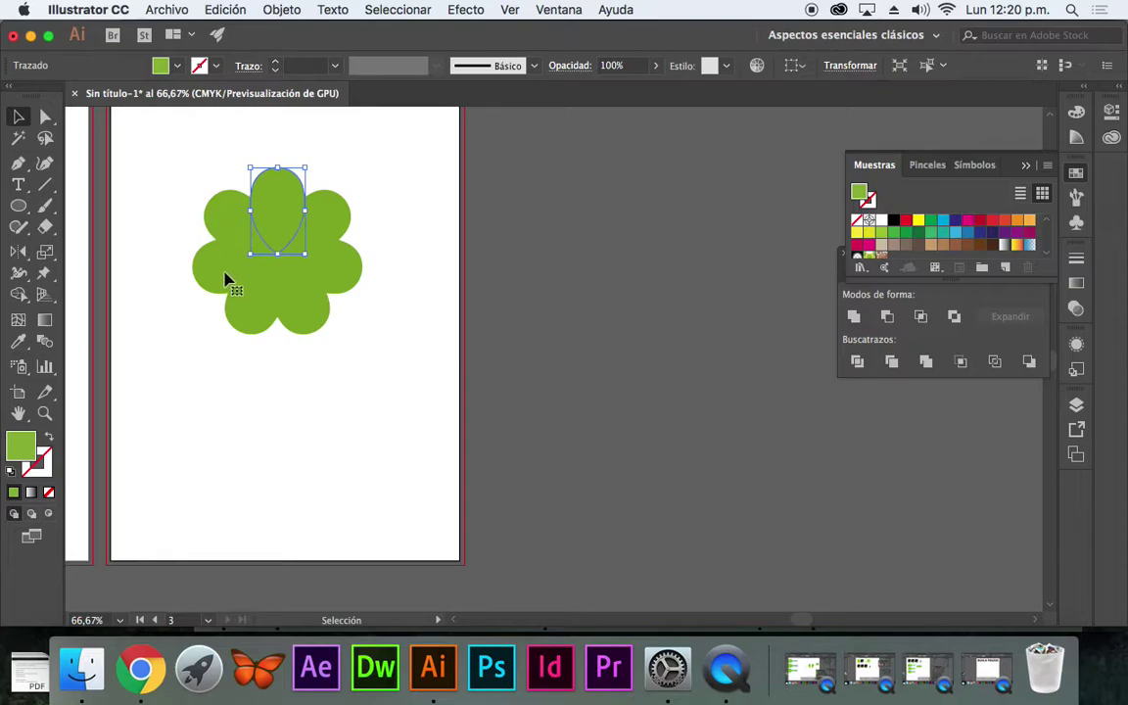
{"action": "left_click", "coordinate": [281, 10]}
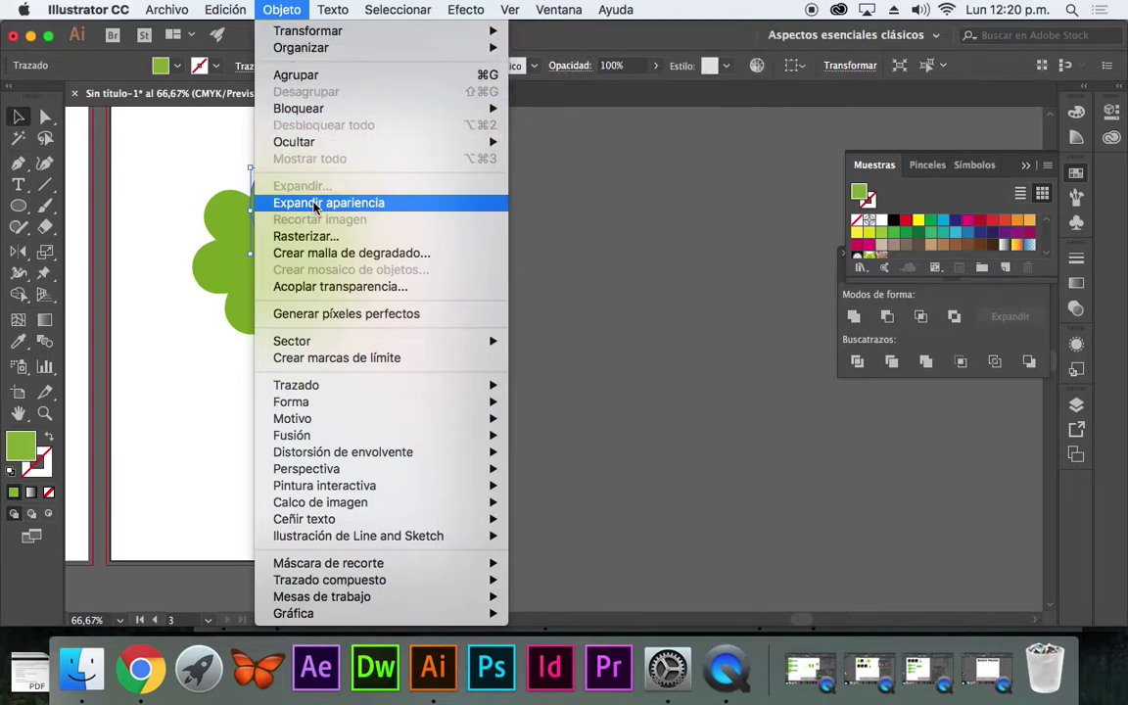
{"action": "left_click", "coordinate": [572, 171]}
{"action": "left_click", "coordinate": [1026, 165]}
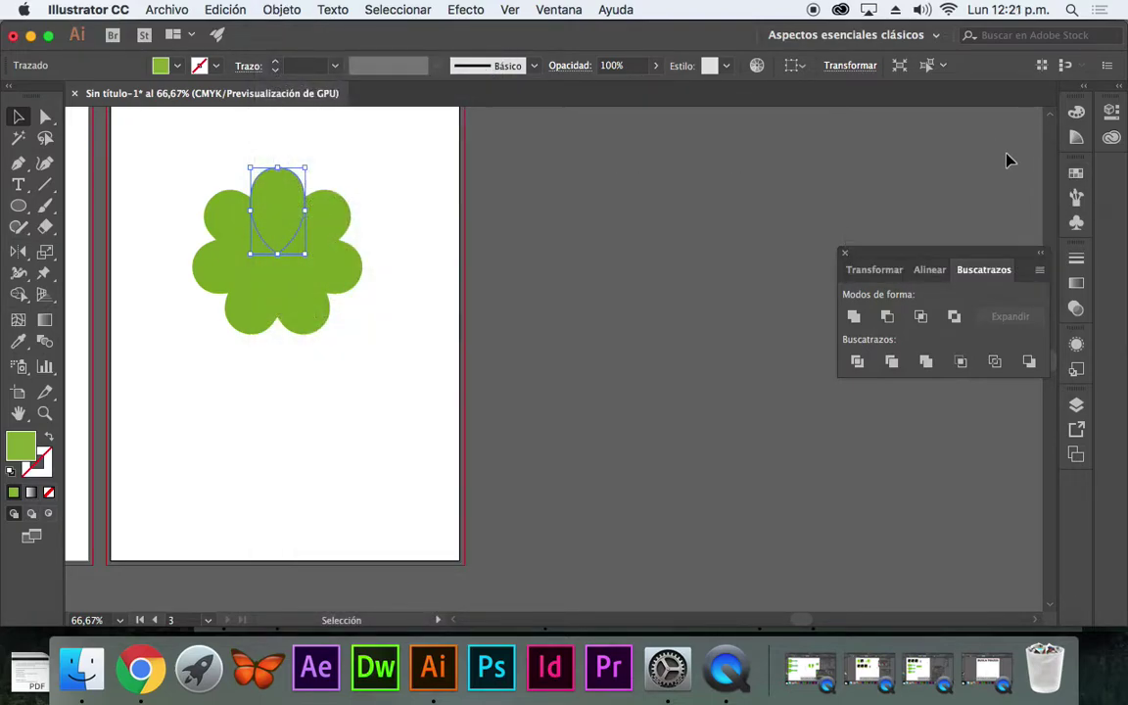
{"action": "left_click", "coordinate": [572, 12]}
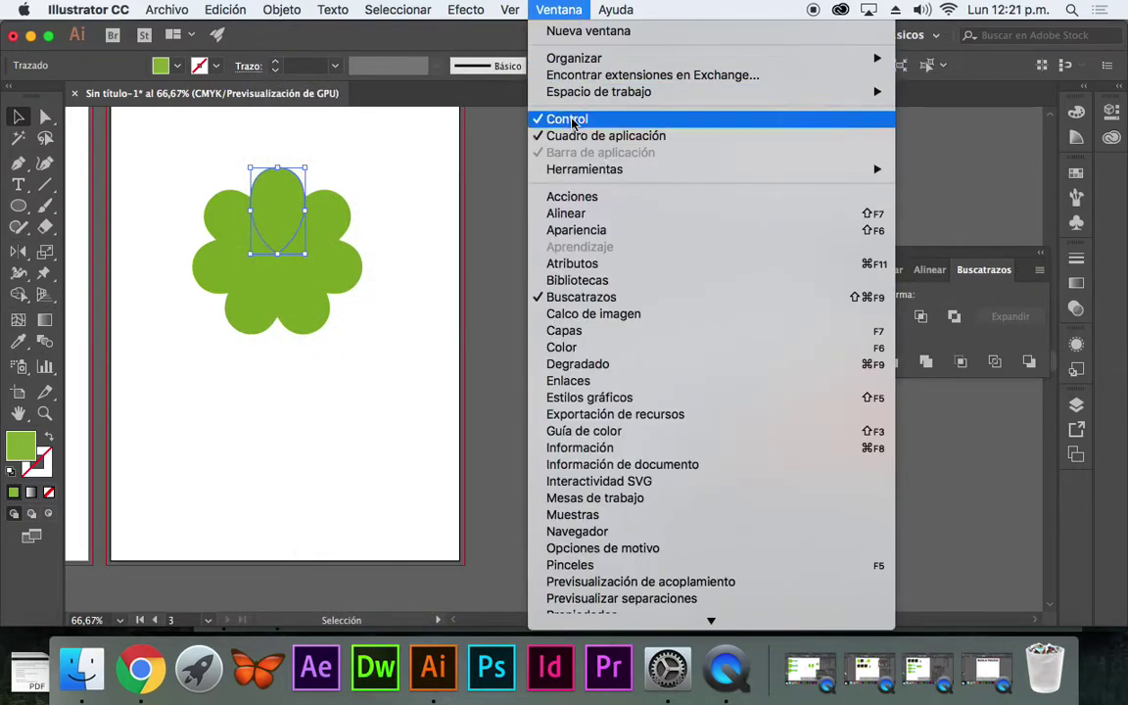
{"action": "left_click", "coordinate": [574, 235]}
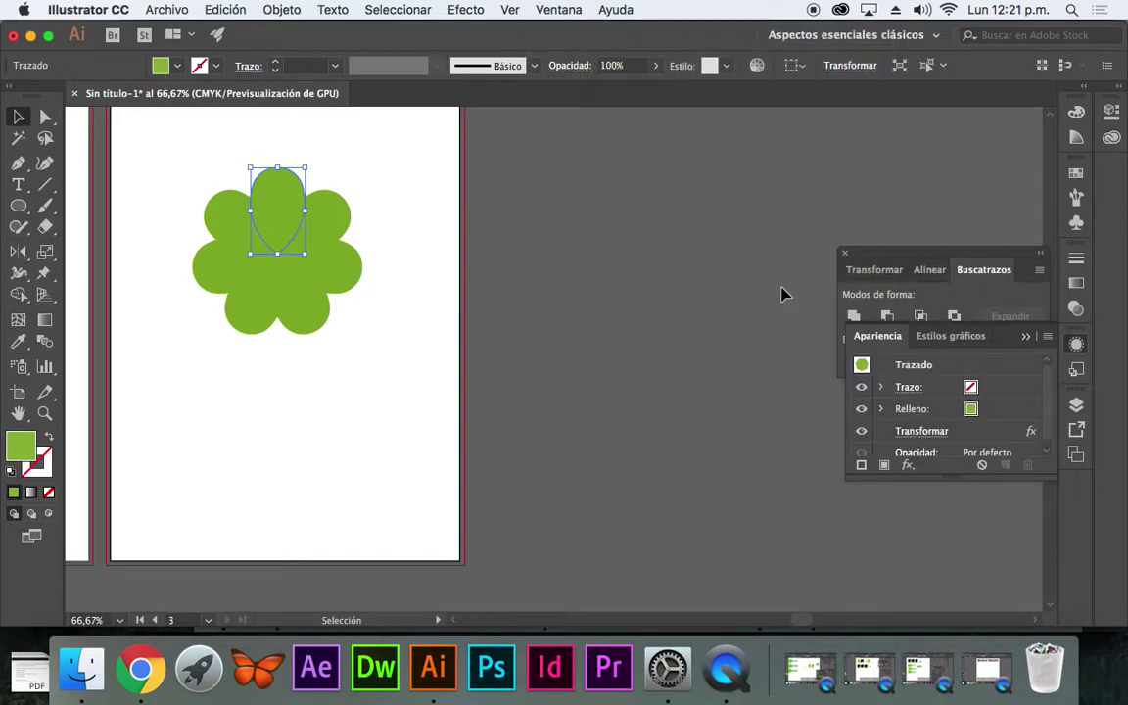
{"action": "left_click_drag", "start_coordinate": [886, 335], "coordinate": [586, 183]}
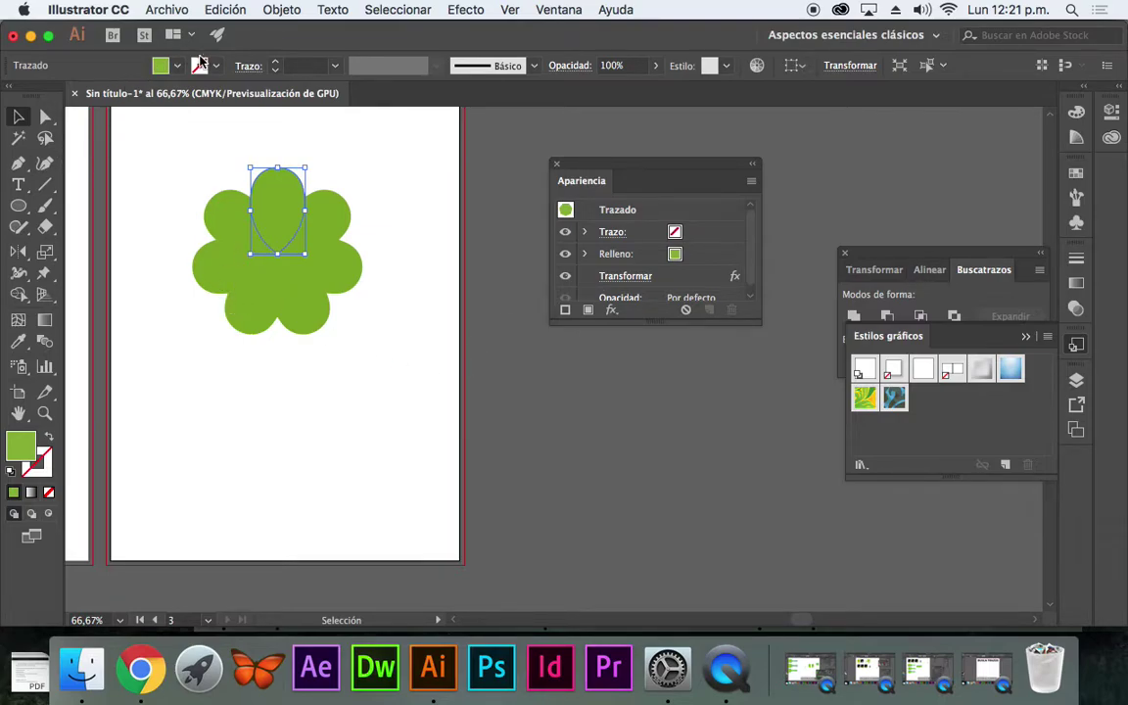
Step: Expand the petal's appearance into real petal shapes and check their paths in outline view
{"action": "left_click", "coordinate": [281, 9]}
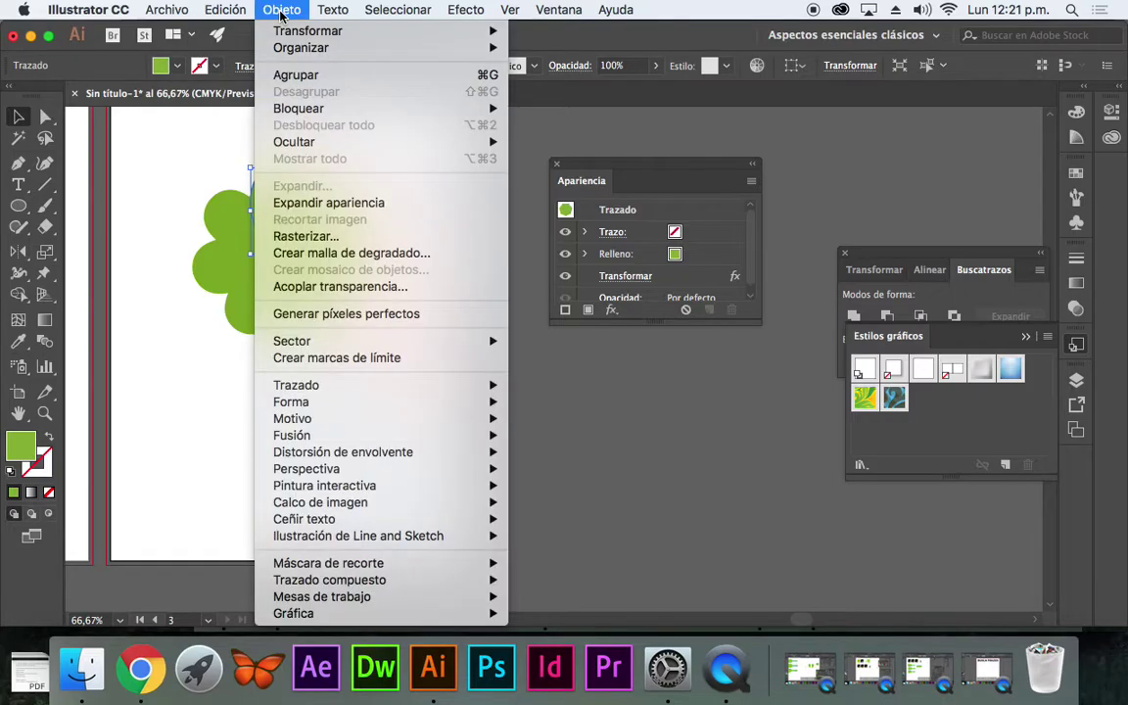
{"action": "left_click", "coordinate": [336, 203]}
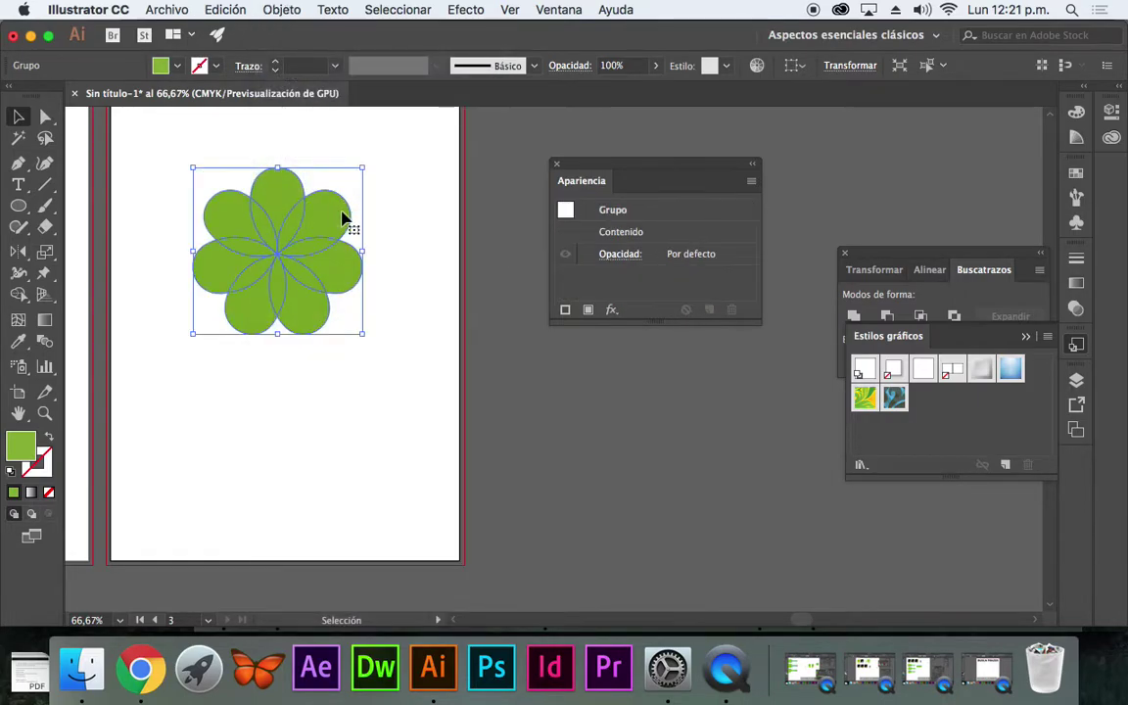
{"action": "left_click", "coordinate": [412, 262]}
{"action": "key", "text": "super+y"}
{"action": "key", "text": "super+y"}
{"action": "key", "text": "super+y"}
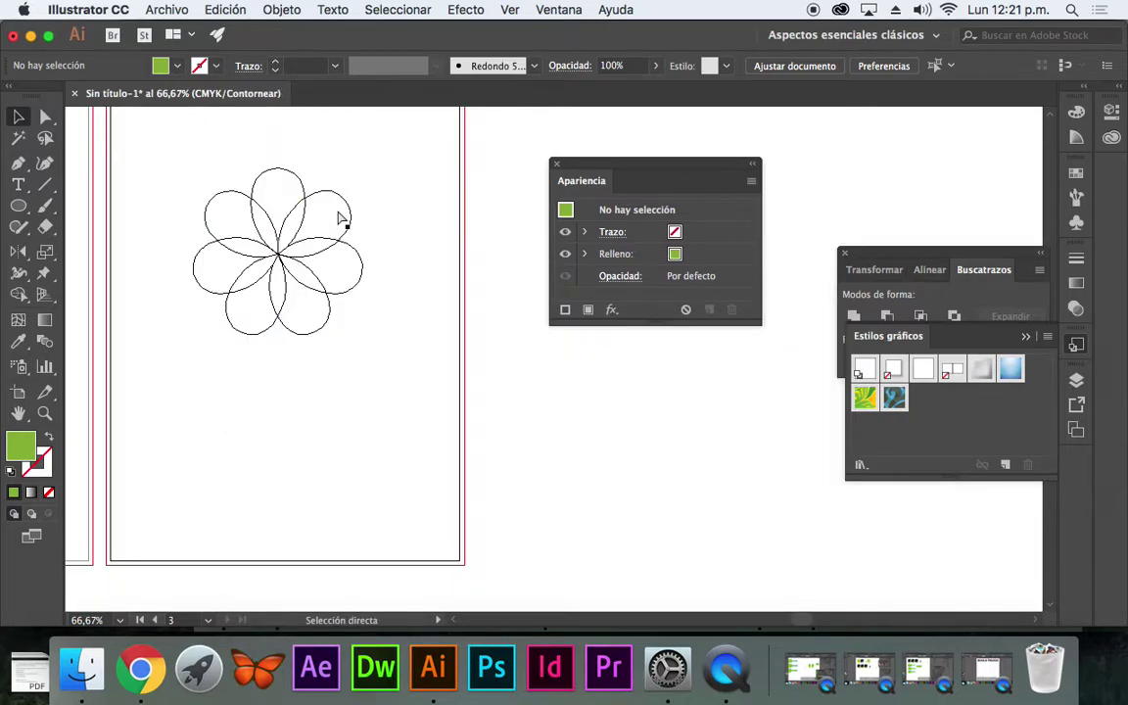
{"action": "key", "text": "super+y"}
Step: Divide the whole flower group along its overlapping petals with the Pathfinder Divide operation
{"action": "left_click_drag", "start_coordinate": [159, 145], "coordinate": [395, 367]}
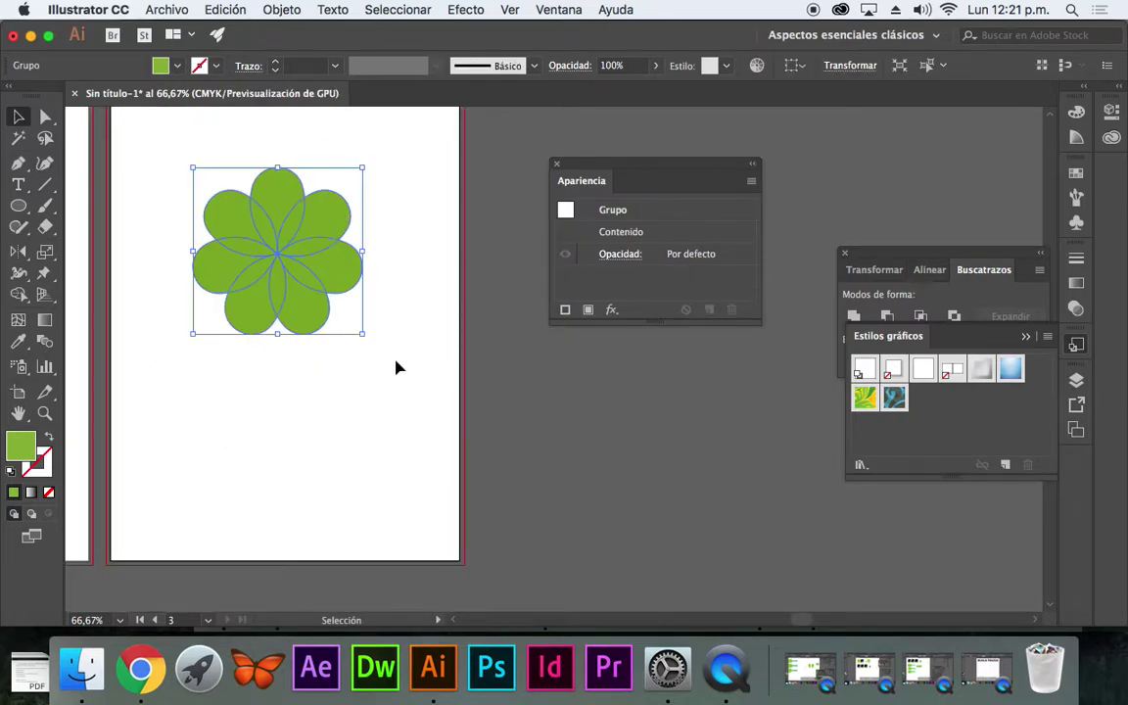
{"action": "left_click", "coordinate": [844, 338]}
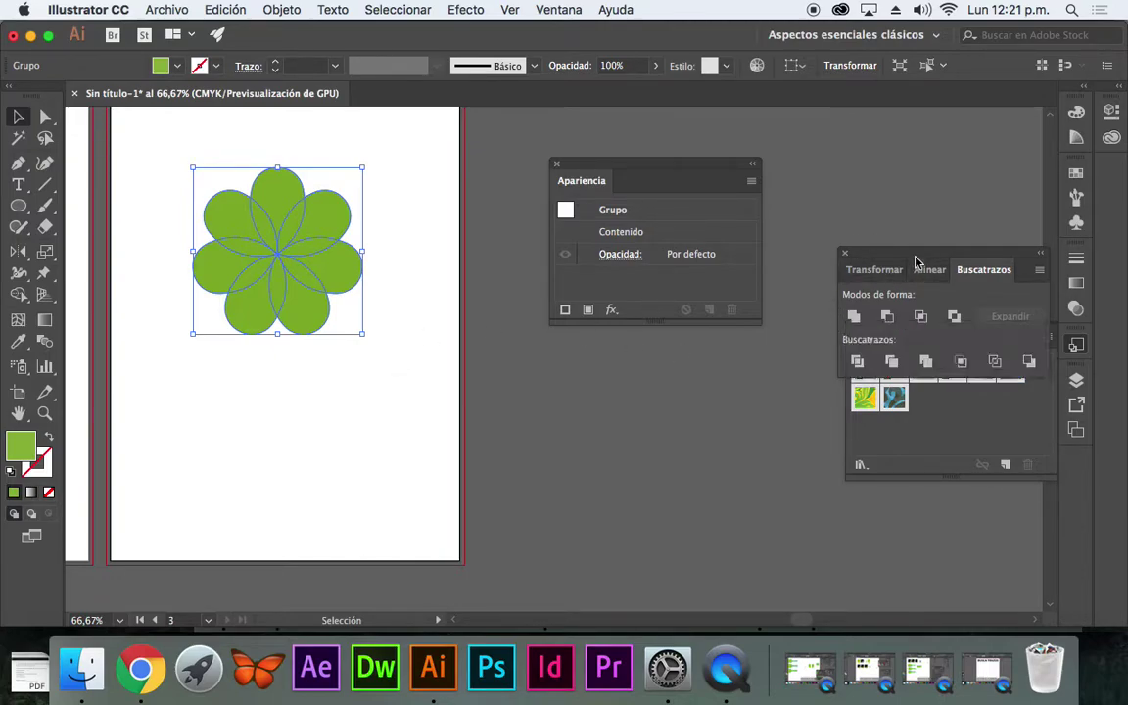
{"action": "left_click", "coordinate": [857, 363]}
{"action": "left_click", "coordinate": [486, 368]}
{"action": "key", "text": "a"}
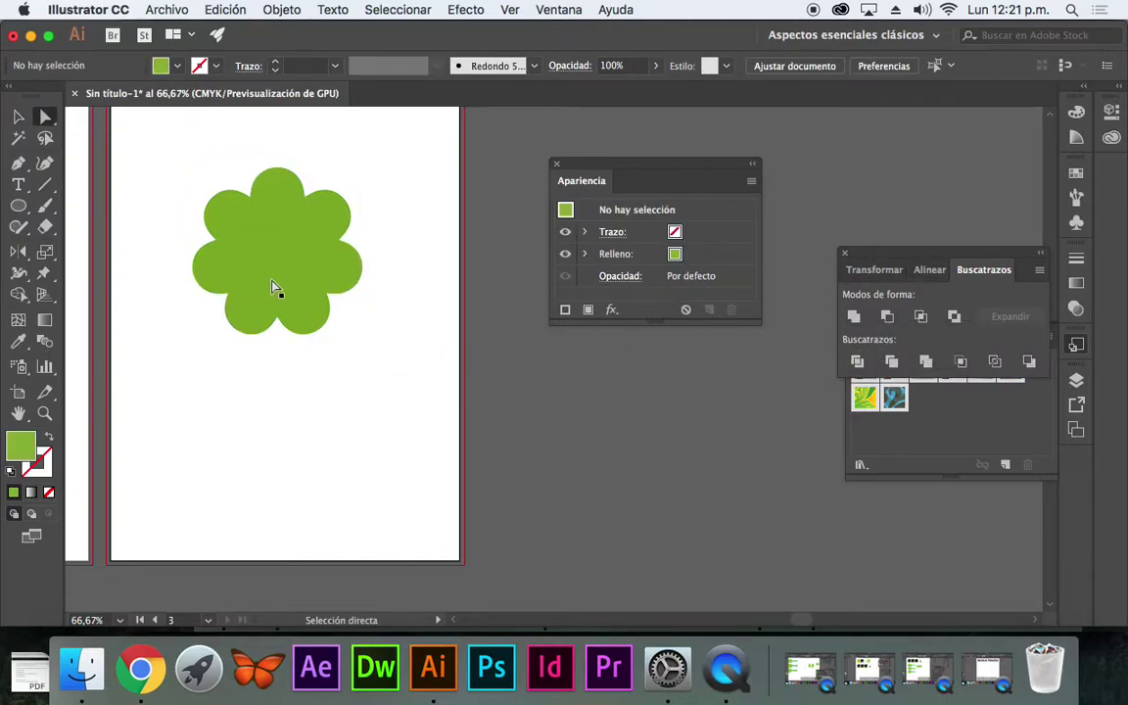
Step: Select the seven overlap pieces around the flower's centre together and fill them with the lighter yellow-green swatch
{"action": "left_click", "coordinate": [279, 285]}
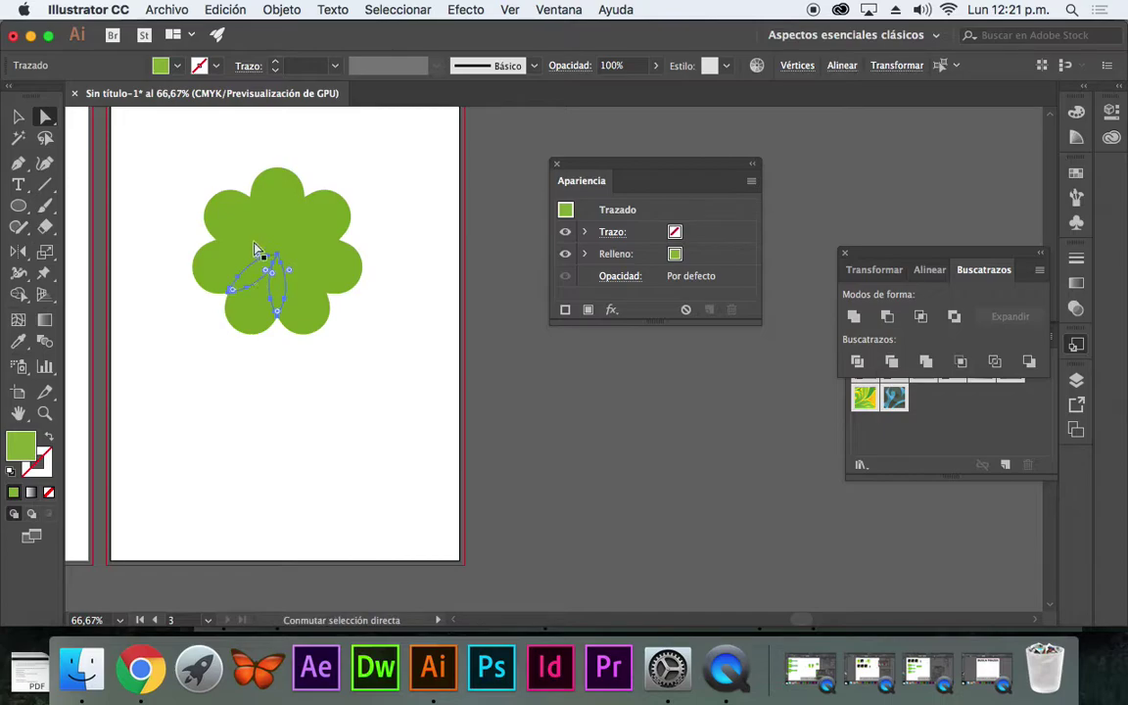
{"action": "left_click", "coordinate": [247, 242], "text": "shift"}
{"action": "left_click", "coordinate": [265, 220], "text": "shift"}
{"action": "left_click", "coordinate": [297, 224], "text": "shift"}
{"action": "left_click", "coordinate": [330, 250], "text": "shift"}
{"action": "left_click", "coordinate": [316, 287], "text": "shift"}
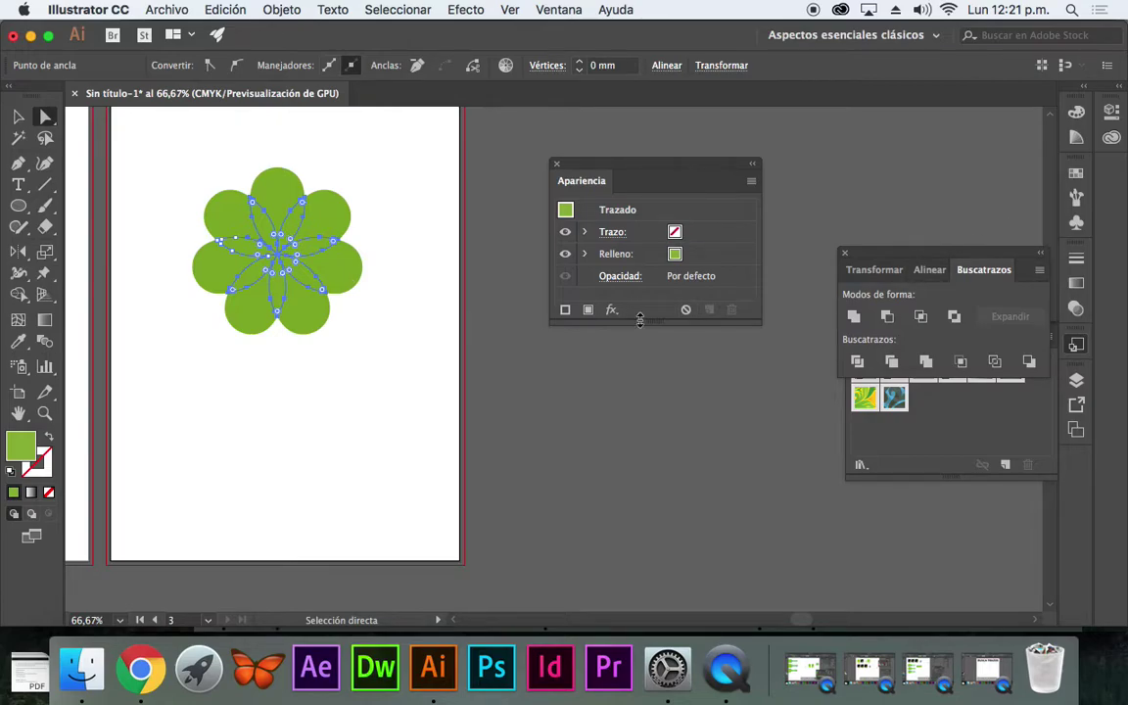
{"action": "left_click", "coordinate": [1076, 174]}
{"action": "left_click", "coordinate": [885, 235]}
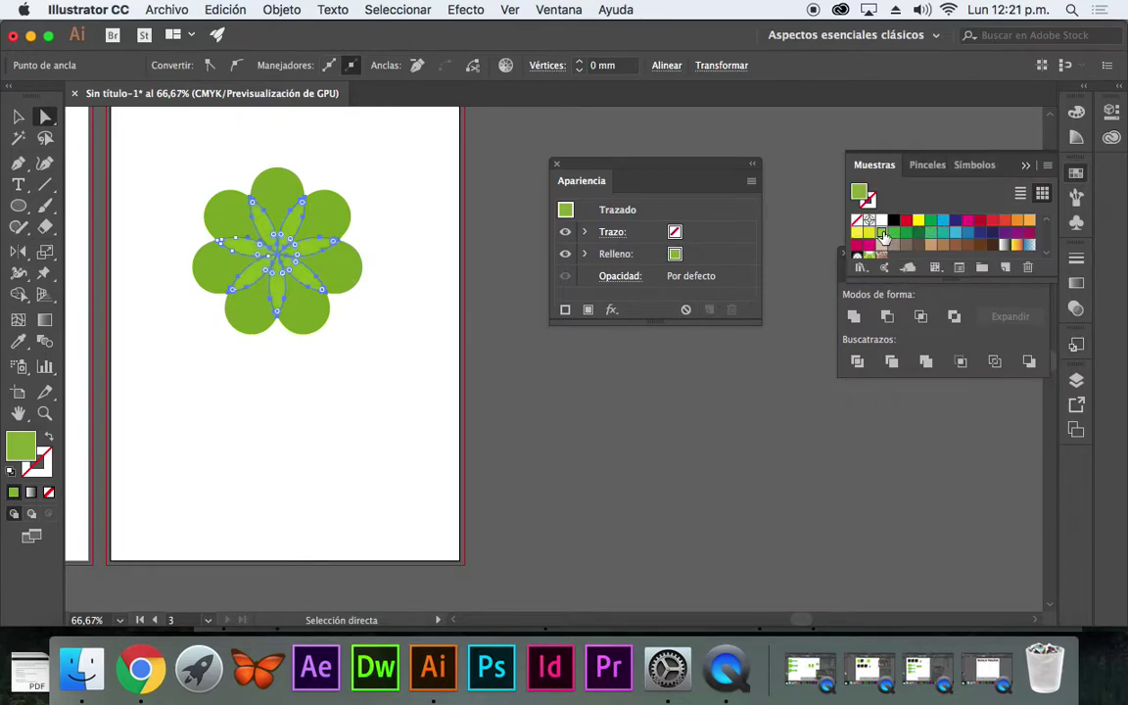
{"action": "left_click", "coordinate": [423, 167]}
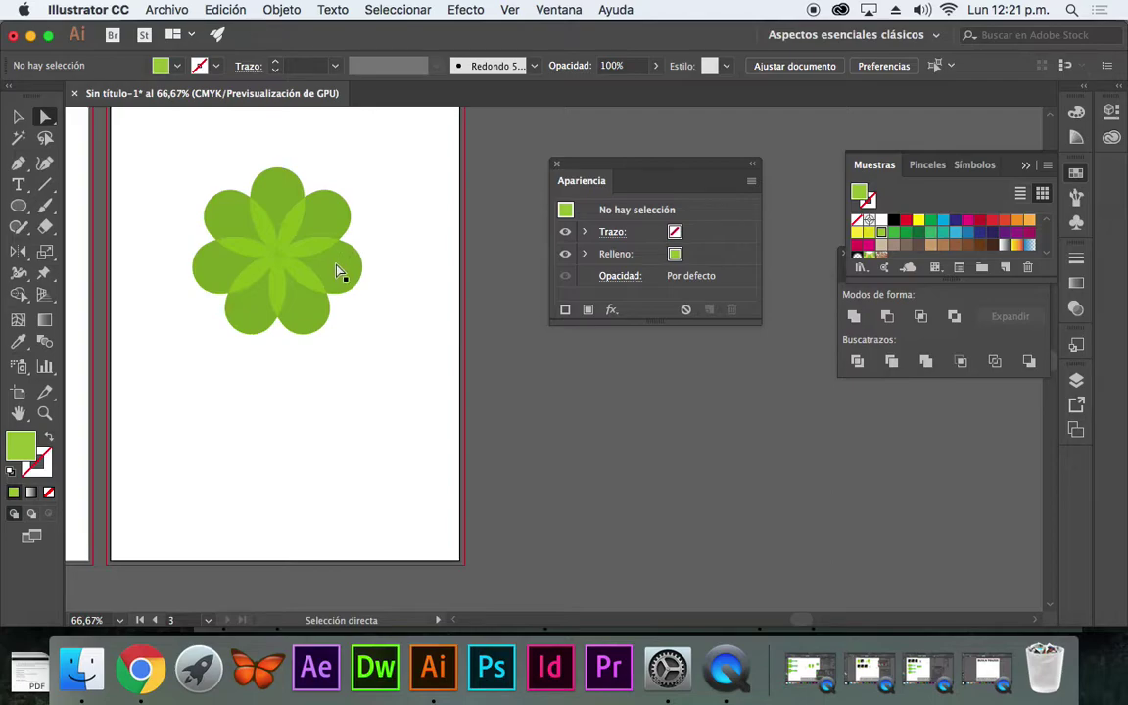
Step: Select the whole flower group to check its divided and recoloured pieces
{"action": "left_click", "coordinate": [18, 117]}
{"action": "left_click", "coordinate": [284, 215]}
{"action": "left_click", "coordinate": [433, 238]}
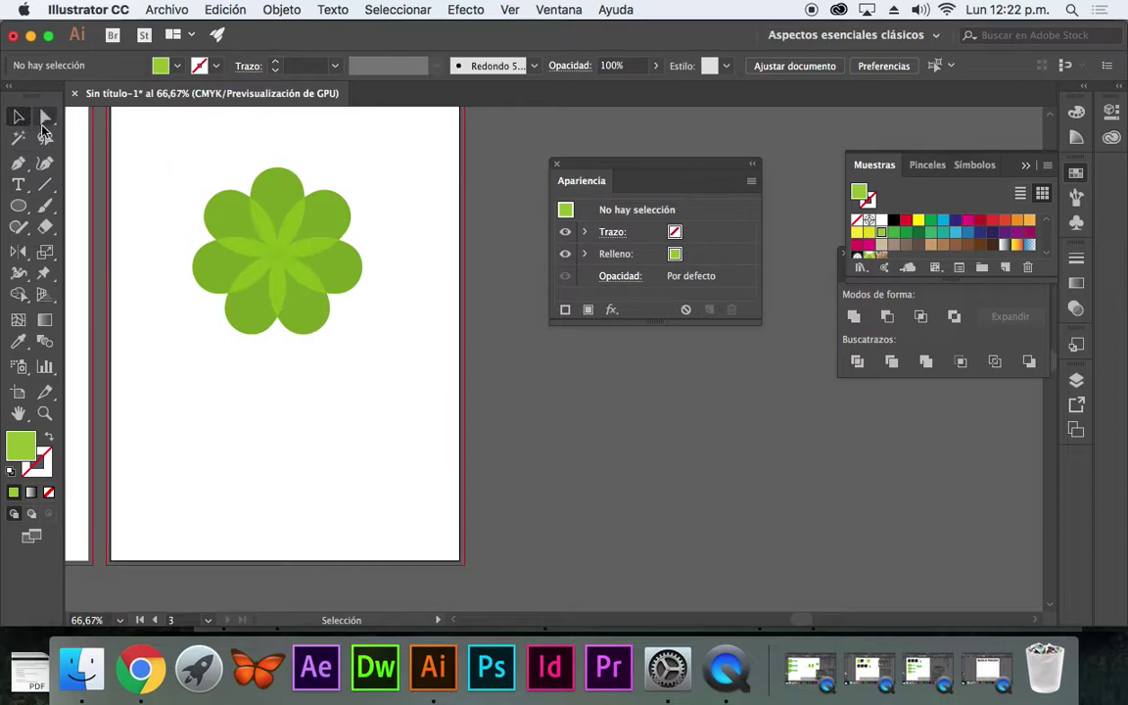
{"action": "left_click_drag", "start_coordinate": [411, 161], "coordinate": [307, 201]}
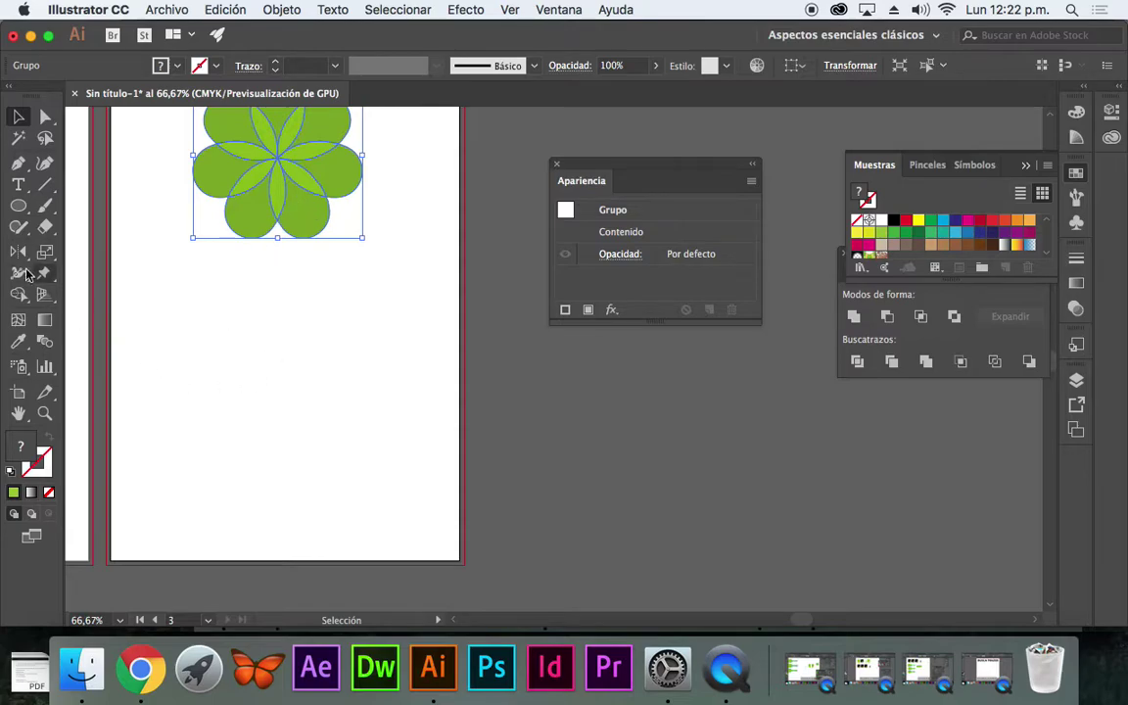
Step: Create a polygon with 3 sides and a radius of 17,6389 mm in the empty area below the flower
{"action": "left_click", "coordinate": [21, 205]}
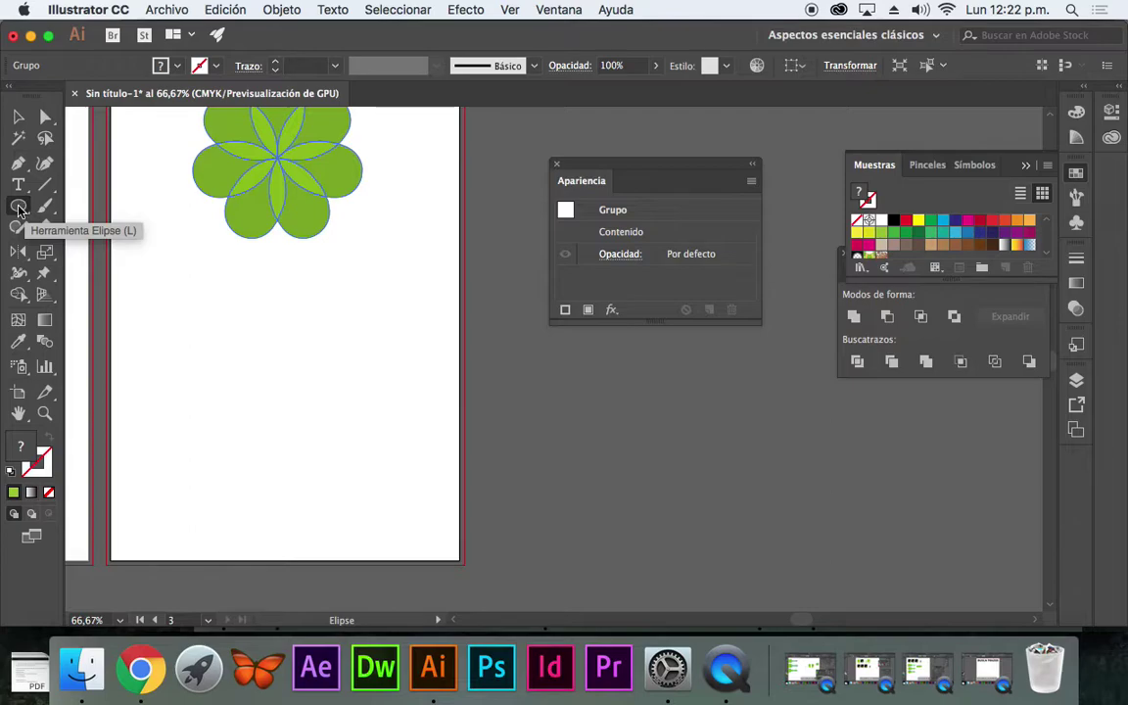
{"action": "left_click_drag", "start_coordinate": [18, 206], "coordinate": [68, 262]}
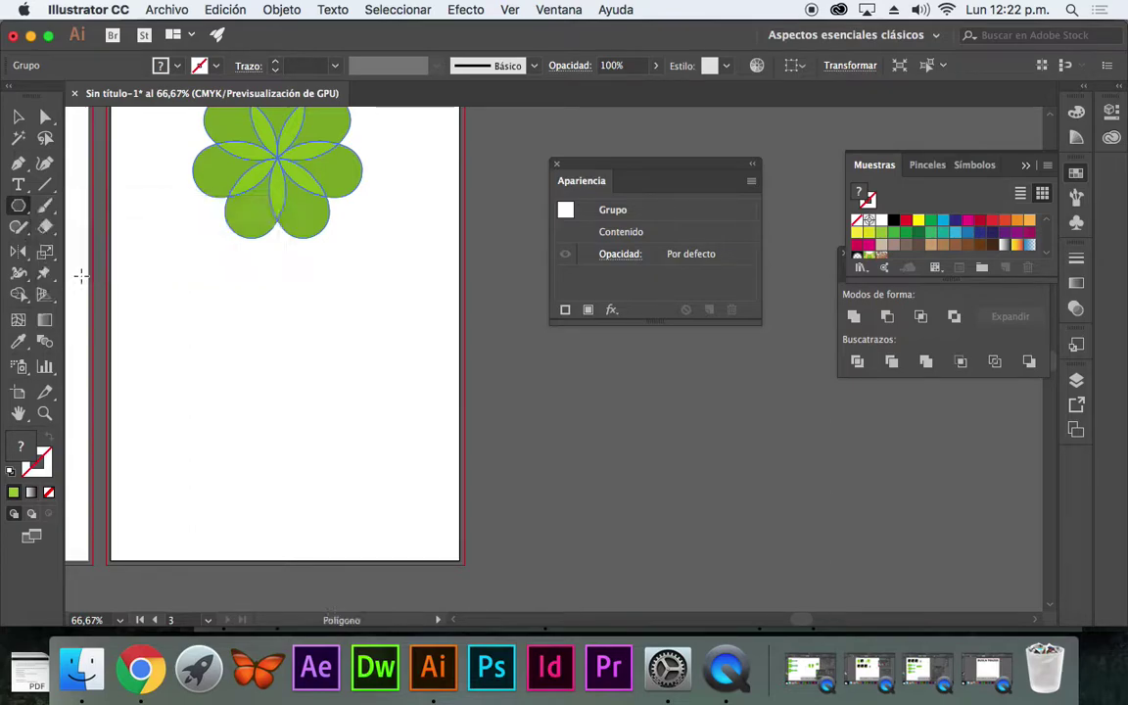
{"action": "left_click", "coordinate": [286, 387]}
{"action": "double_click", "coordinate": [489, 293]}
{"action": "type", "text": "3"}
{"action": "left_click", "coordinate": [545, 334]}
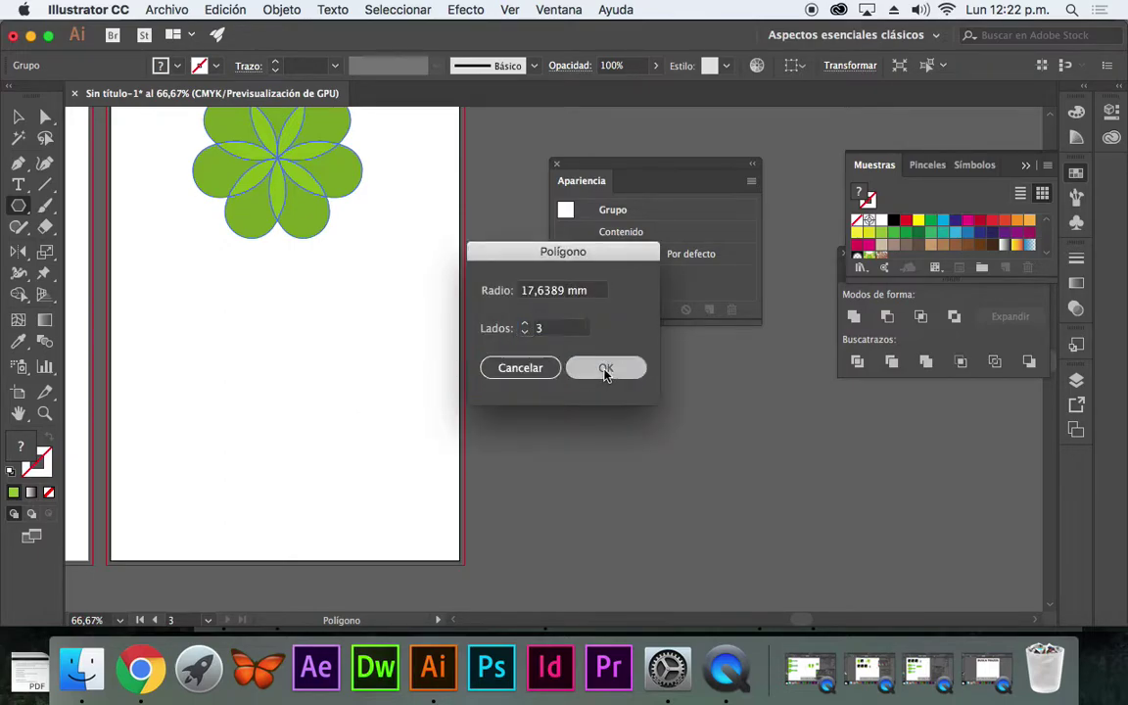
Step: Enlarge the triangle and move it to the middle of the page below the flower
{"action": "left_click", "coordinate": [19, 117]}
{"action": "left_click_drag", "start_coordinate": [317, 355], "coordinate": [408, 273]}
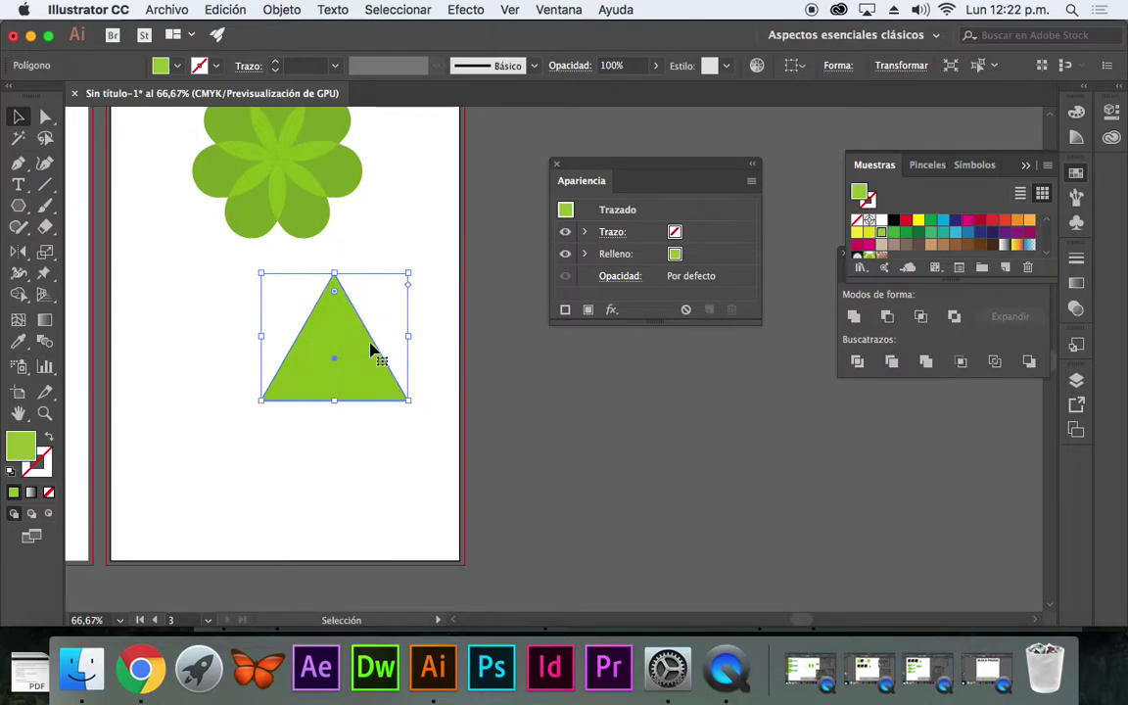
{"action": "left_click_drag", "start_coordinate": [372, 350], "coordinate": [303, 410]}
{"action": "left_click", "coordinate": [343, 354]}
Step: Round only the triangle's top corner, leaving both base corners sharp
{"action": "key", "text": "a"}
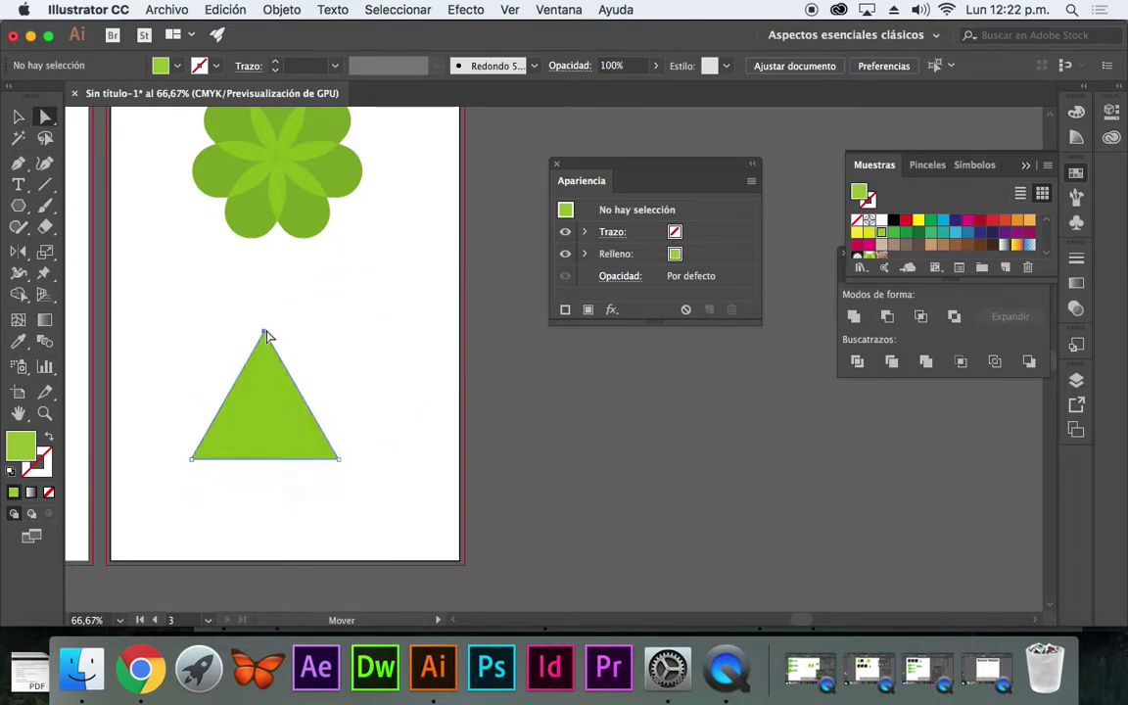
{"action": "left_click", "coordinate": [272, 364]}
{"action": "left_click", "coordinate": [265, 331]}
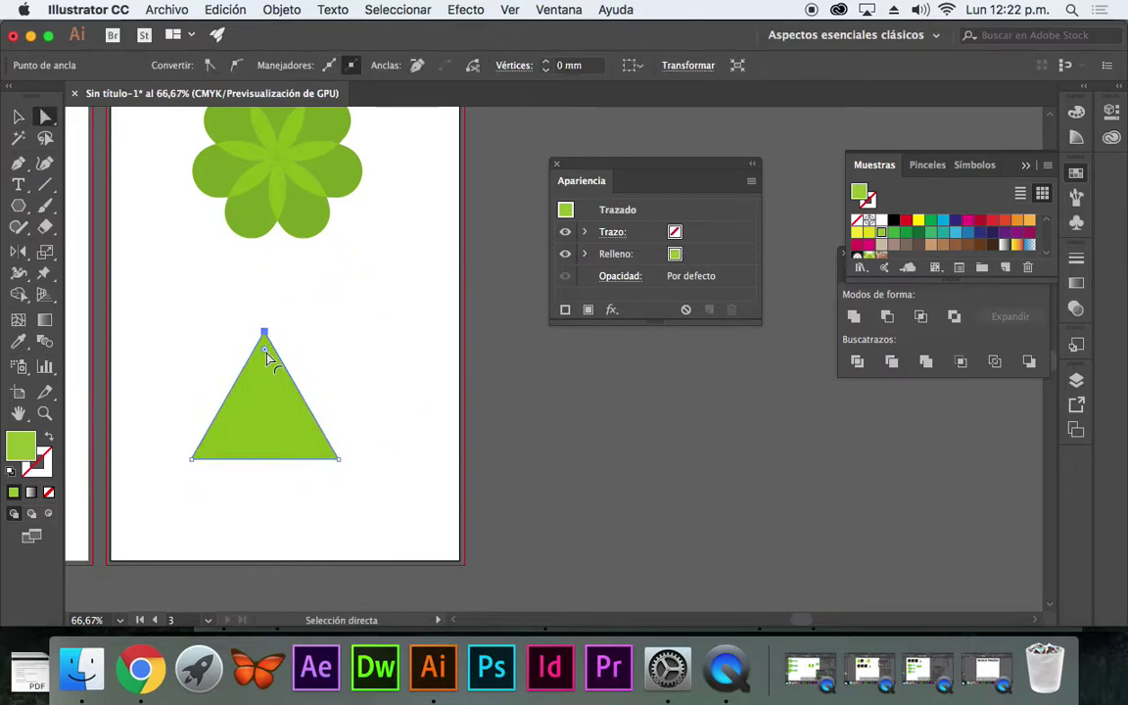
{"action": "mouse_move", "coordinate": [266, 358]}
{"action": "left_mouse_down"}
{"action": "mouse_move", "coordinate": [272, 427]}
{"action": "mouse_move", "coordinate": [272, 377]}
{"action": "left_mouse_up"}
{"action": "left_click", "coordinate": [326, 366]}
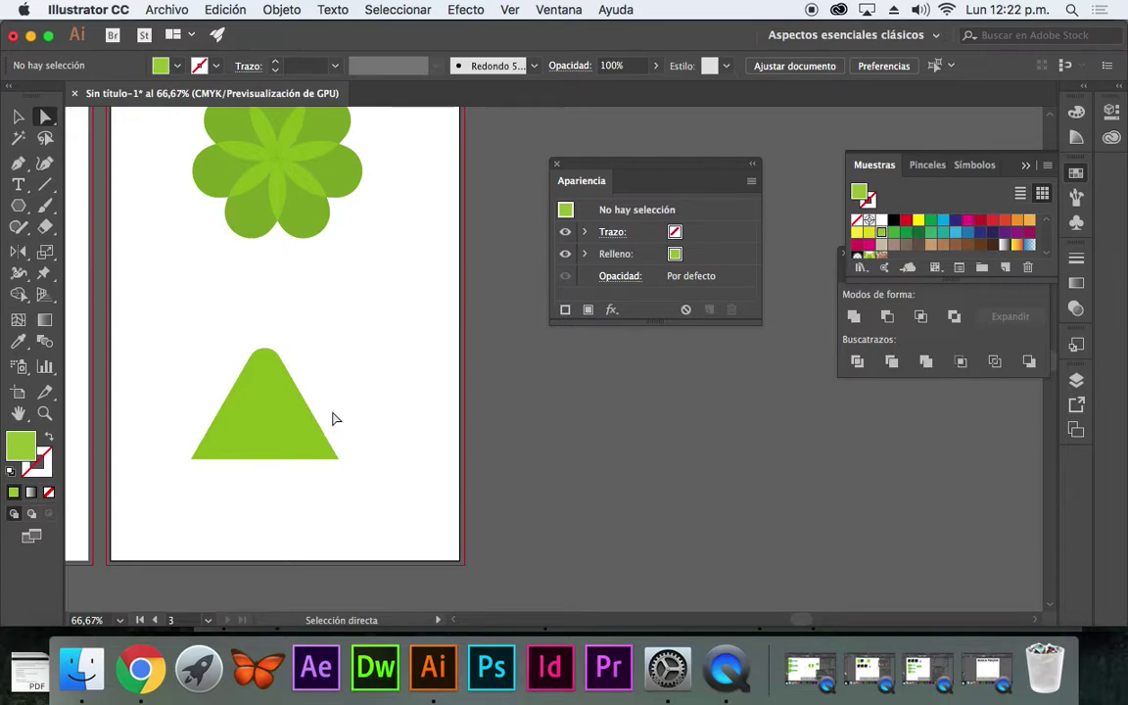
Step: Set the corner radius of the triangle's rounded tip to exactly 10 mm
{"action": "left_click", "coordinate": [19, 119]}
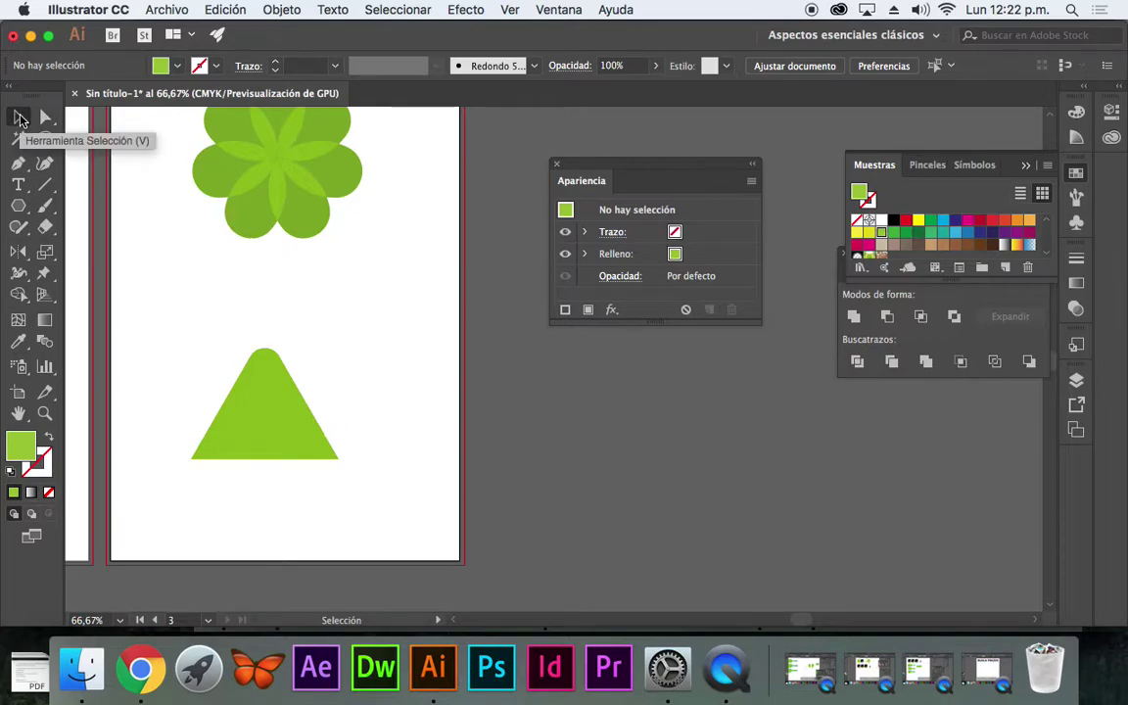
{"action": "left_click", "coordinate": [257, 397]}
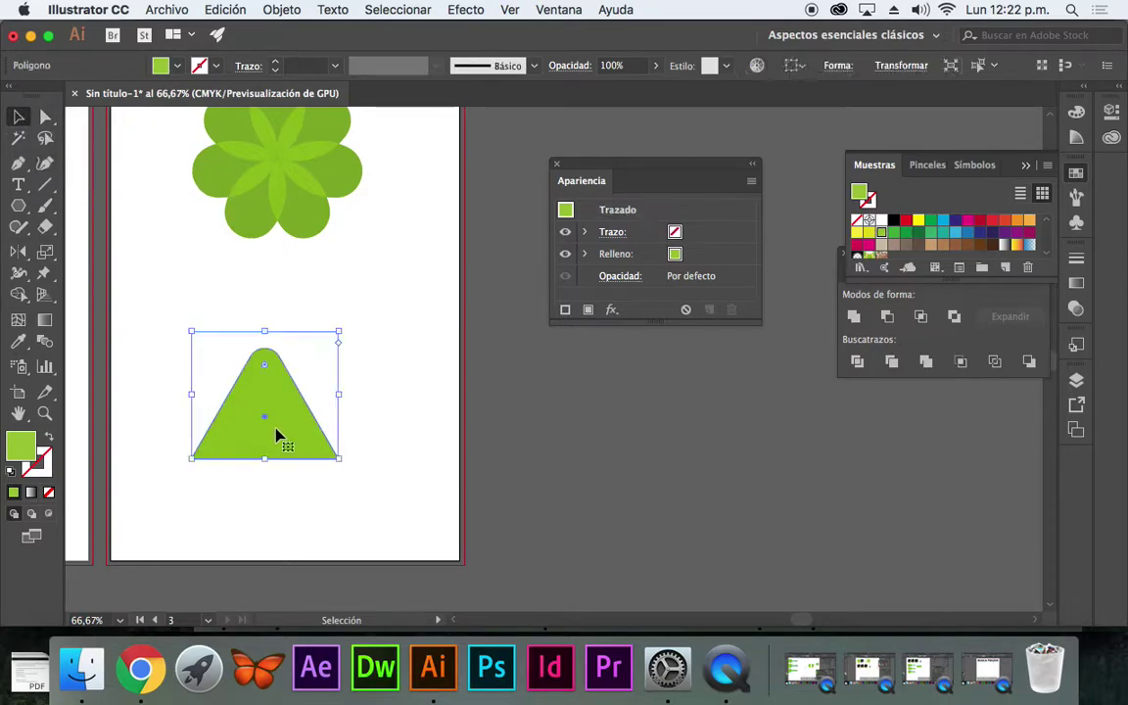
{"action": "key", "text": "a"}
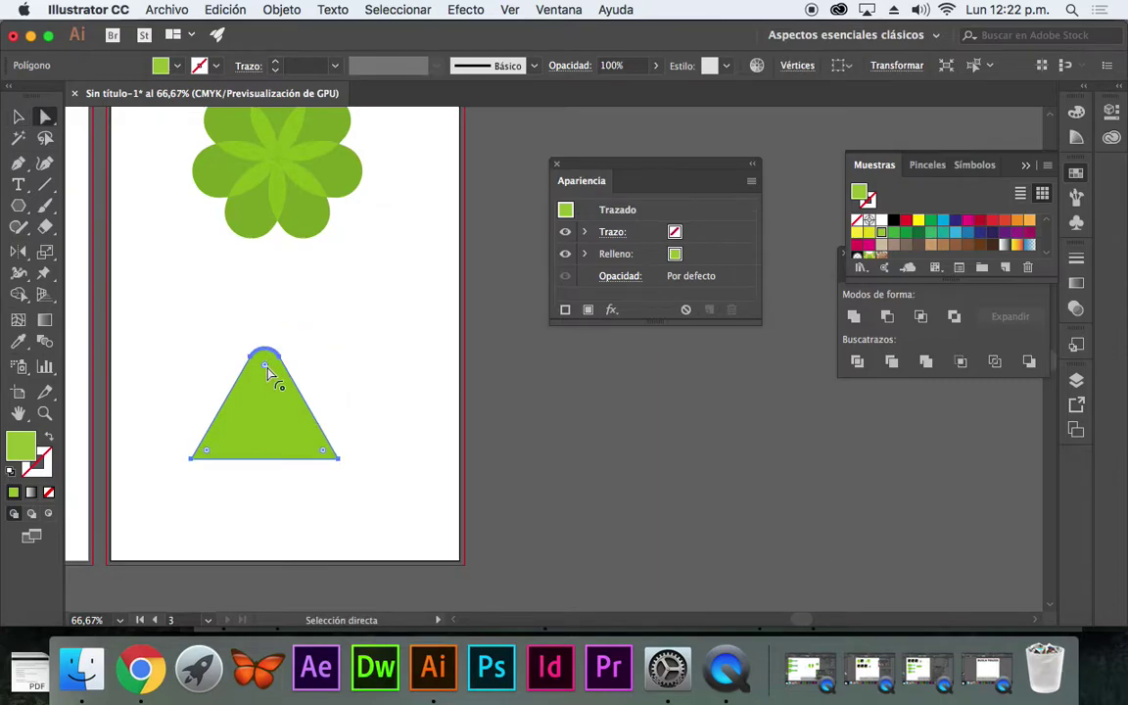
{"action": "left_click_drag", "start_coordinate": [300, 322], "coordinate": [248, 375]}
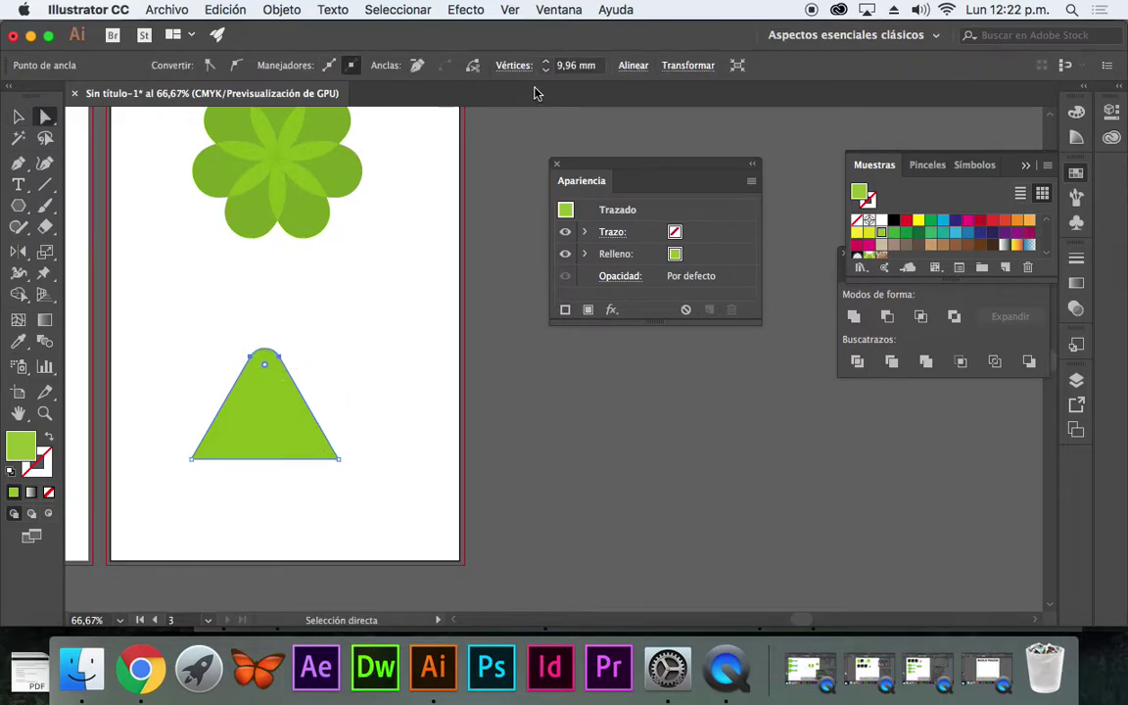
{"action": "left_click", "coordinate": [549, 65]}
{"action": "type", "text": "10"}
{"action": "key", "text": "Return"}
{"action": "left_click", "coordinate": [329, 317]}
Step: Start a Transform effect on the rounded triangle with preview on and 3 copies
{"action": "left_click", "coordinate": [19, 118]}
{"action": "left_click", "coordinate": [290, 409]}
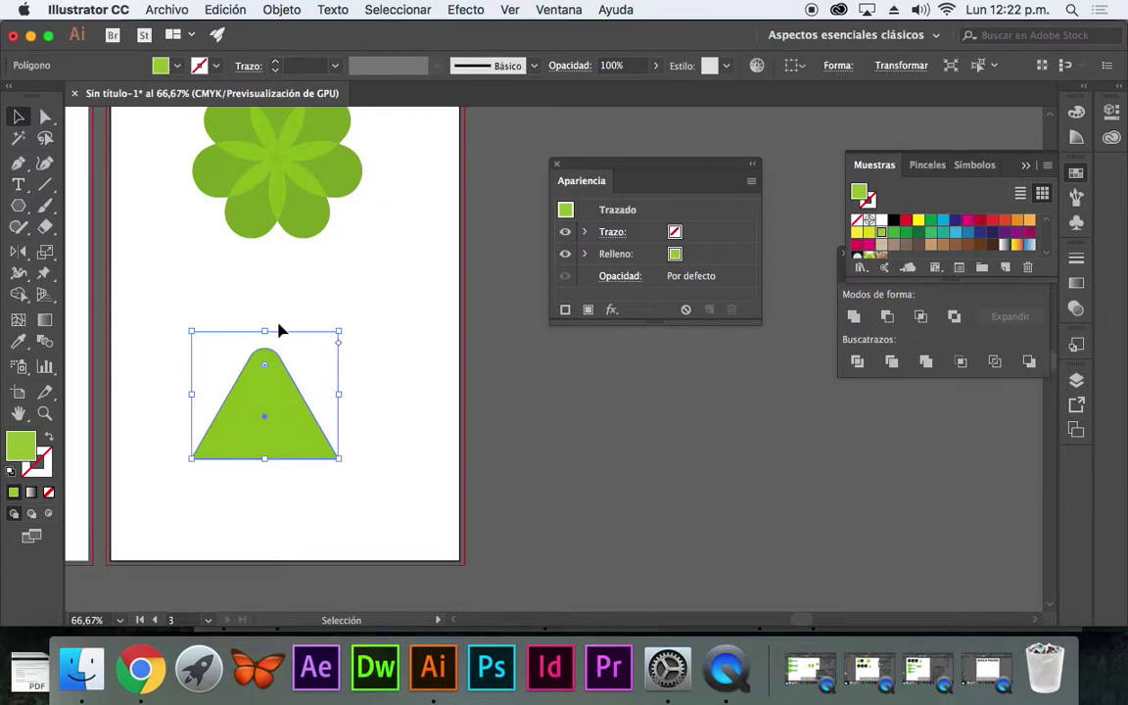
{"action": "left_click", "coordinate": [466, 10]}
{"action": "mouse_move", "coordinate": [533, 189]}
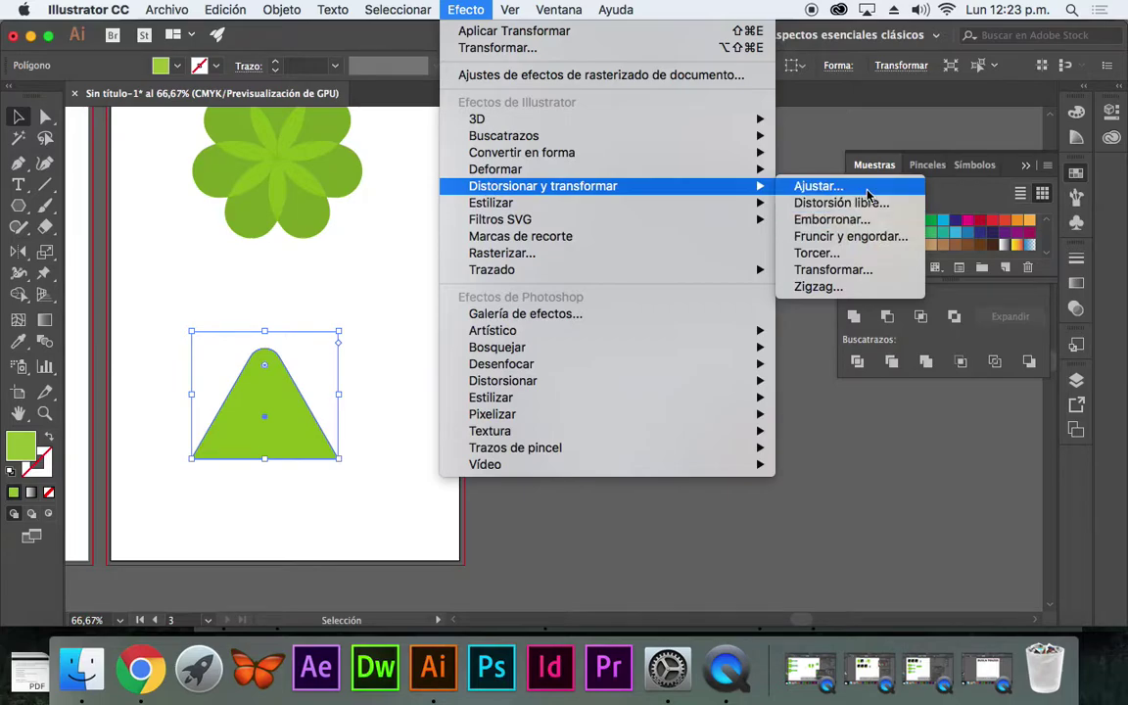
{"action": "left_click", "coordinate": [832, 269]}
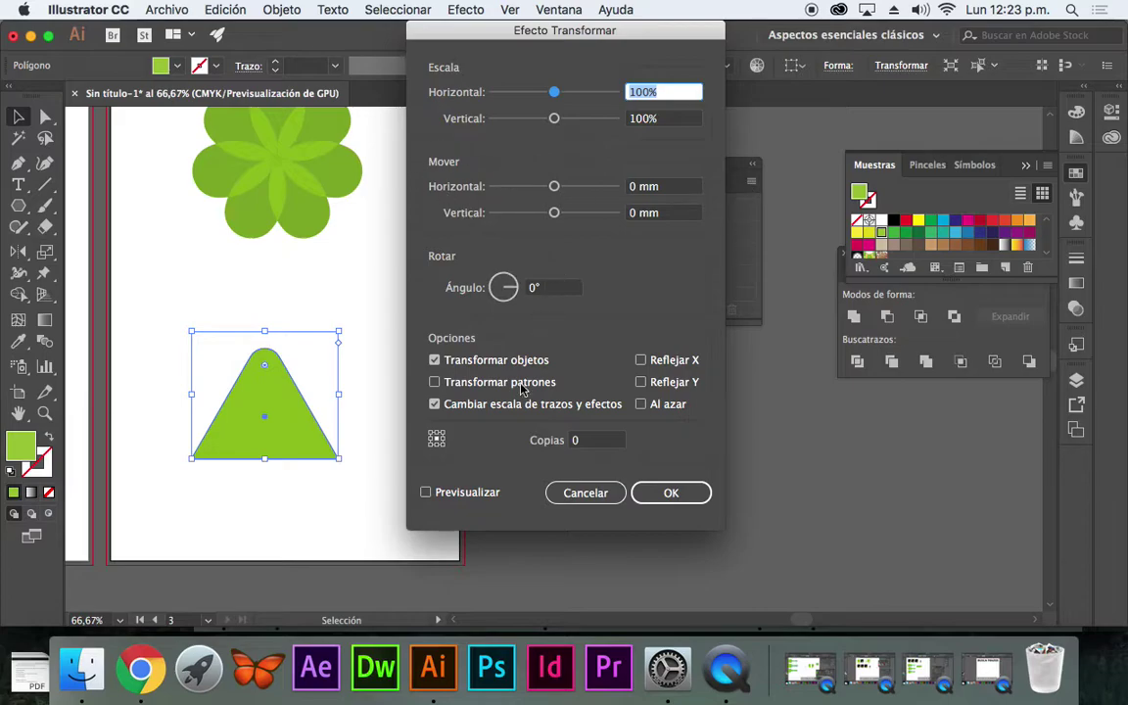
{"action": "left_click", "coordinate": [426, 493]}
{"action": "left_click", "coordinate": [598, 441]}
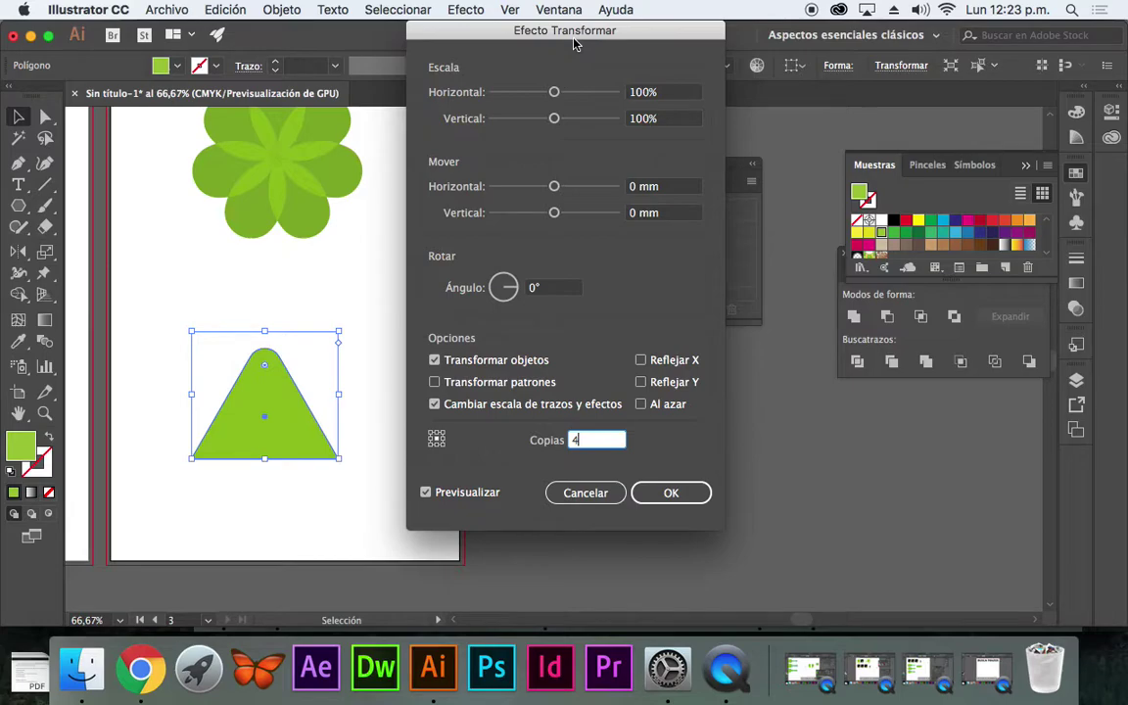
{"action": "left_click_drag", "start_coordinate": [566, 29], "coordinate": [742, 42]}
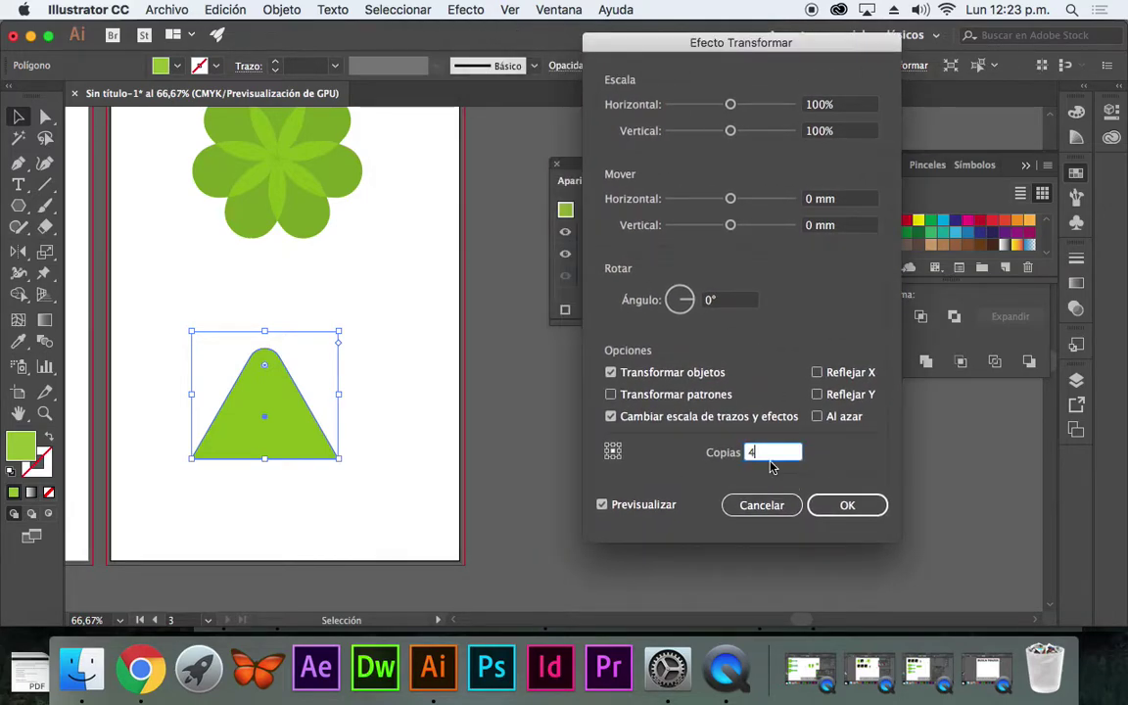
{"action": "type", "text": "3"}
Step: Set the effect's horizontal move to 88 mm so the copies line up edge to edge, and apply it
{"action": "left_click", "coordinate": [851, 200]}
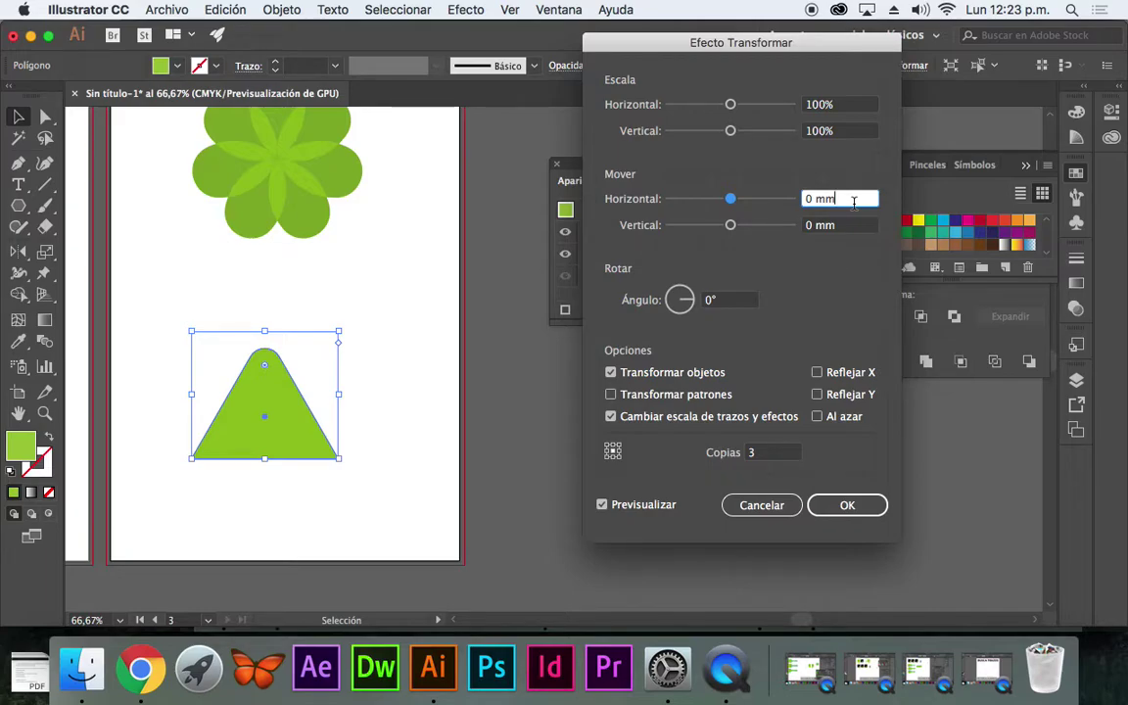
{"action": "key", "text": "Up"}
{"action": "key", "text": "Up"}
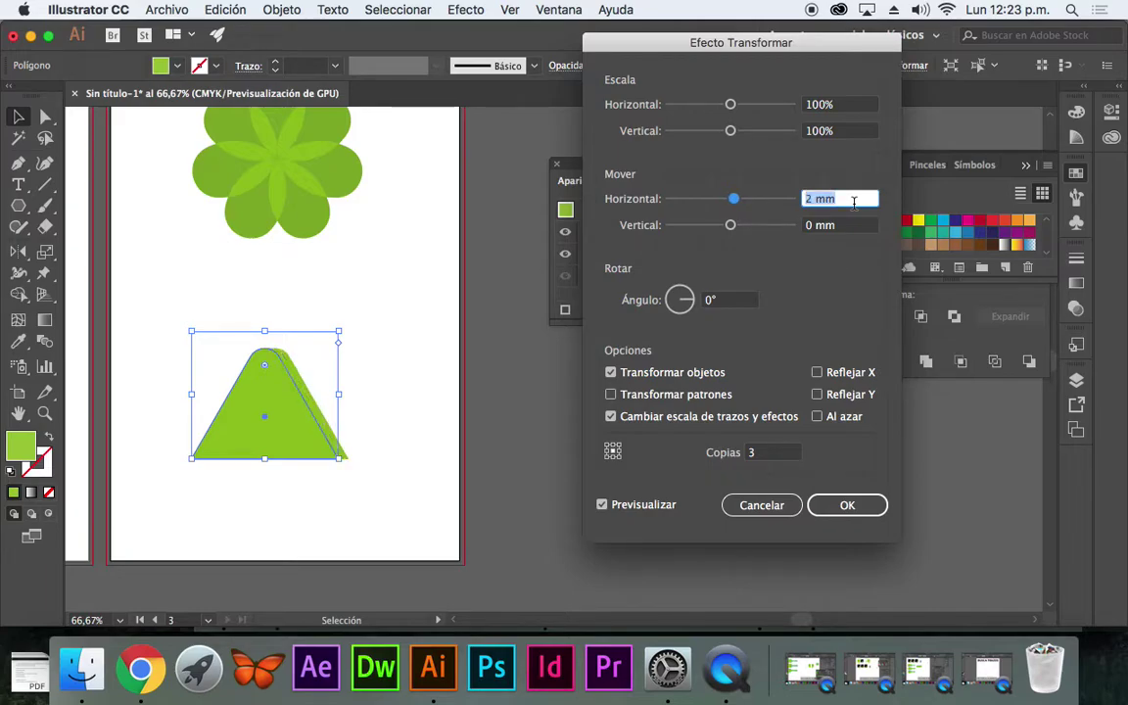
{"action": "key", "text": "shift+Up"}
{"action": "key", "text": "shift+Up"}
{"action": "key", "text": "shift+Up"}
{"action": "key", "text": "shift+Up"}
{"action": "key", "text": "shift+Up"}
{"action": "key", "text": "shift+Up"}
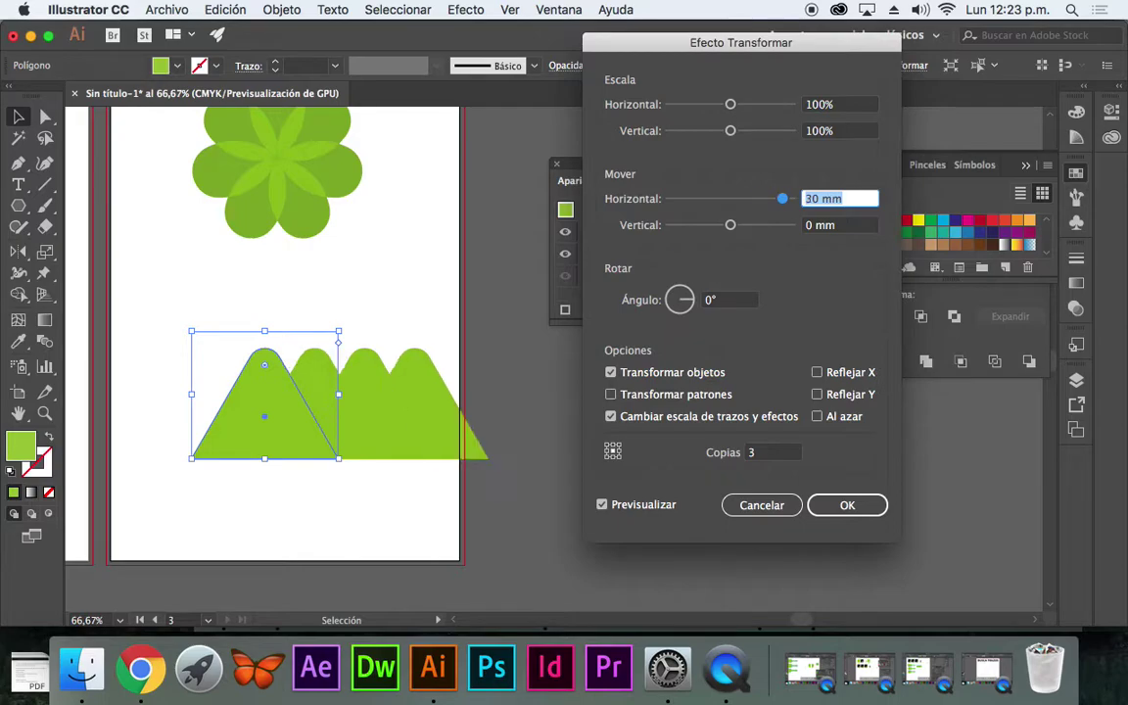
{"action": "key", "text": "Up"}
{"action": "key", "text": "Up"}
{"action": "key", "text": "Up"}
{"action": "key", "text": "Up"}
{"action": "key", "text": "Up"}
{"action": "key", "text": "Up"}
{"action": "key", "text": "Up"}
{"action": "key", "text": "Up"}
{"action": "key", "text": "Up"}
{"action": "key", "text": "Up"}
{"action": "key", "text": "Up"}
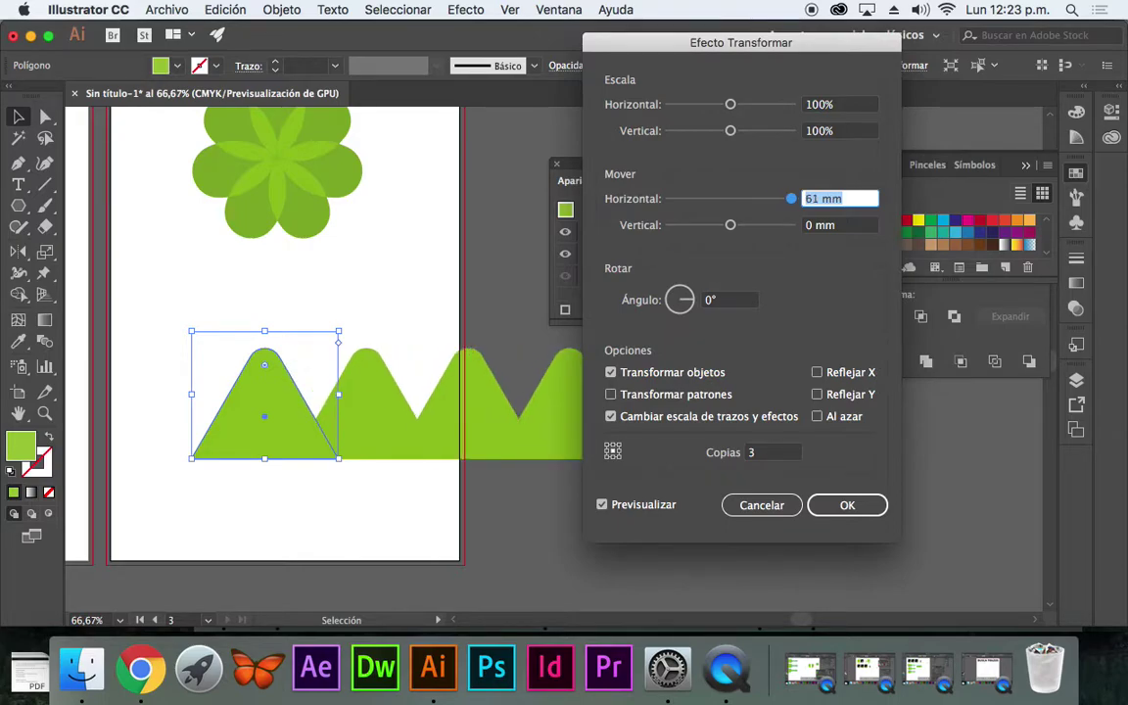
{"action": "key", "text": "Up"}
{"action": "key", "text": "Up"}
{"action": "key", "text": "Up"}
{"action": "key", "text": "Up"}
{"action": "key", "text": "Up"}
{"action": "key", "text": "Up"}
{"action": "key", "text": "Up"}
{"action": "key", "text": "Up"}
{"action": "key", "text": "Up"}
{"action": "key", "text": "Up"}
{"action": "key", "text": "Up"}
{"action": "key", "text": "Up"}
{"action": "key", "text": "Up"}
{"action": "key", "text": "Up"}
{"action": "key", "text": "Up"}
{"action": "key", "text": "Up"}
{"action": "key", "text": "Up"}
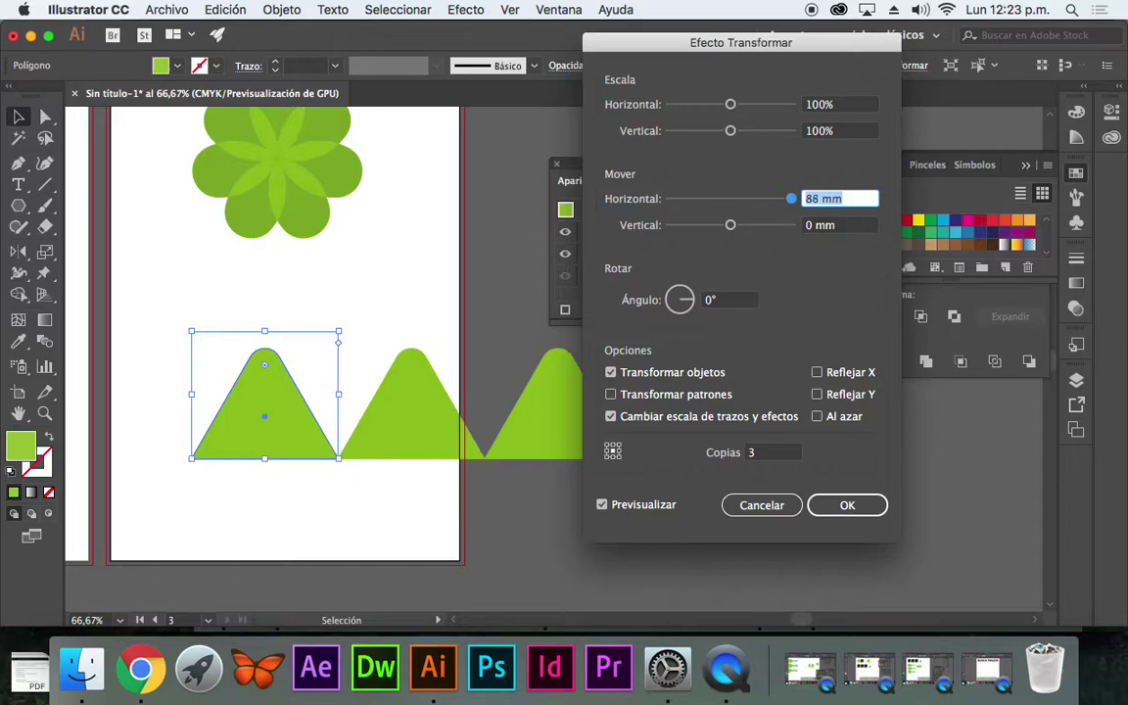
{"action": "key", "text": "Up"}
{"action": "key", "text": "Down"}
{"action": "key", "text": "Down"}
{"action": "key", "text": "Up"}
{"action": "left_click", "coordinate": [838, 506]}
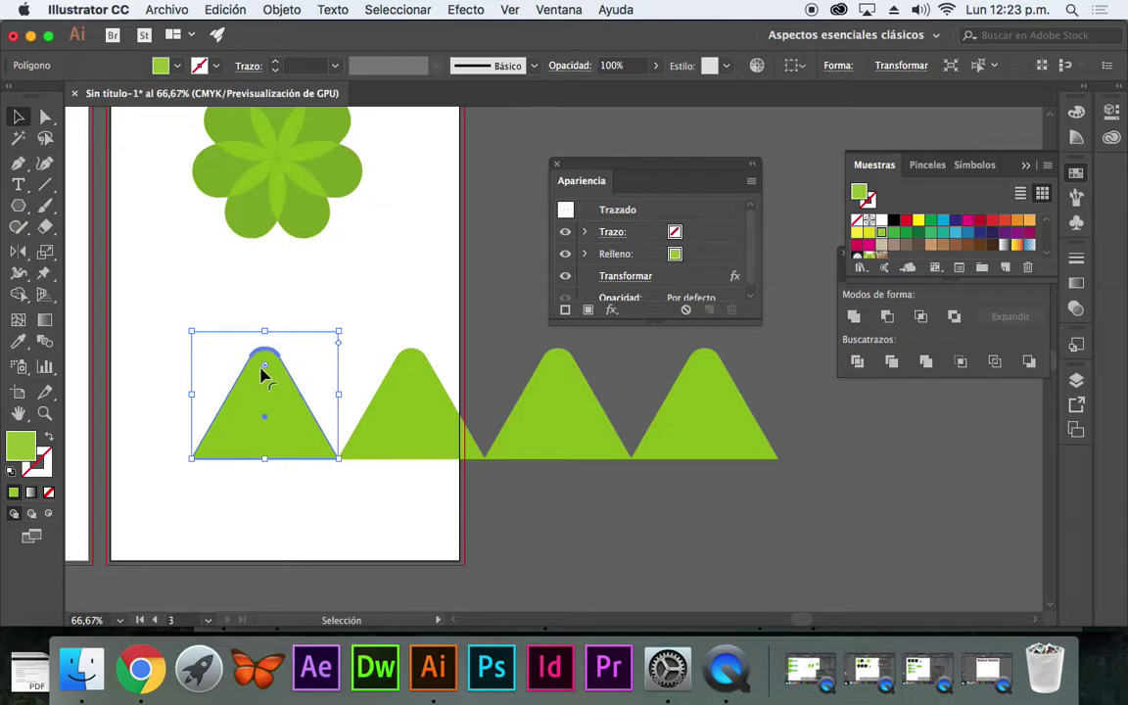
Step: Expand the appearance of the rounded triangle so all its copies become a group of real shapes
{"action": "left_click_drag", "start_coordinate": [262, 374], "coordinate": [265, 387]}
{"action": "left_click", "coordinate": [297, 299]}
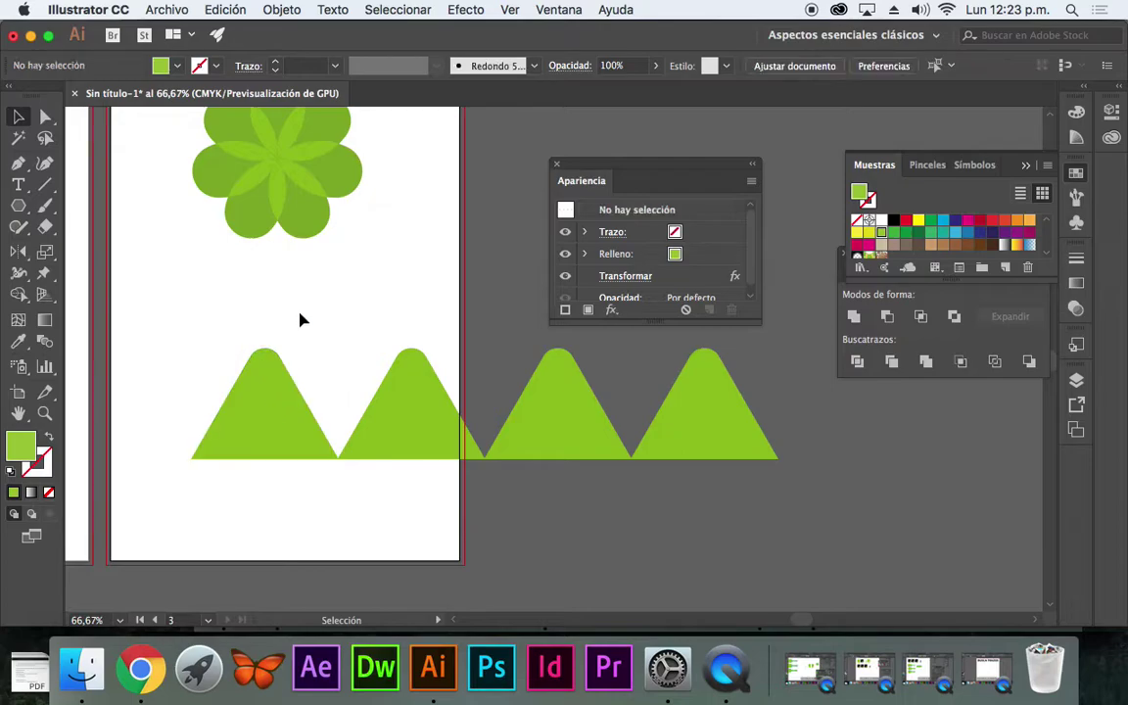
{"action": "left_click", "coordinate": [274, 421]}
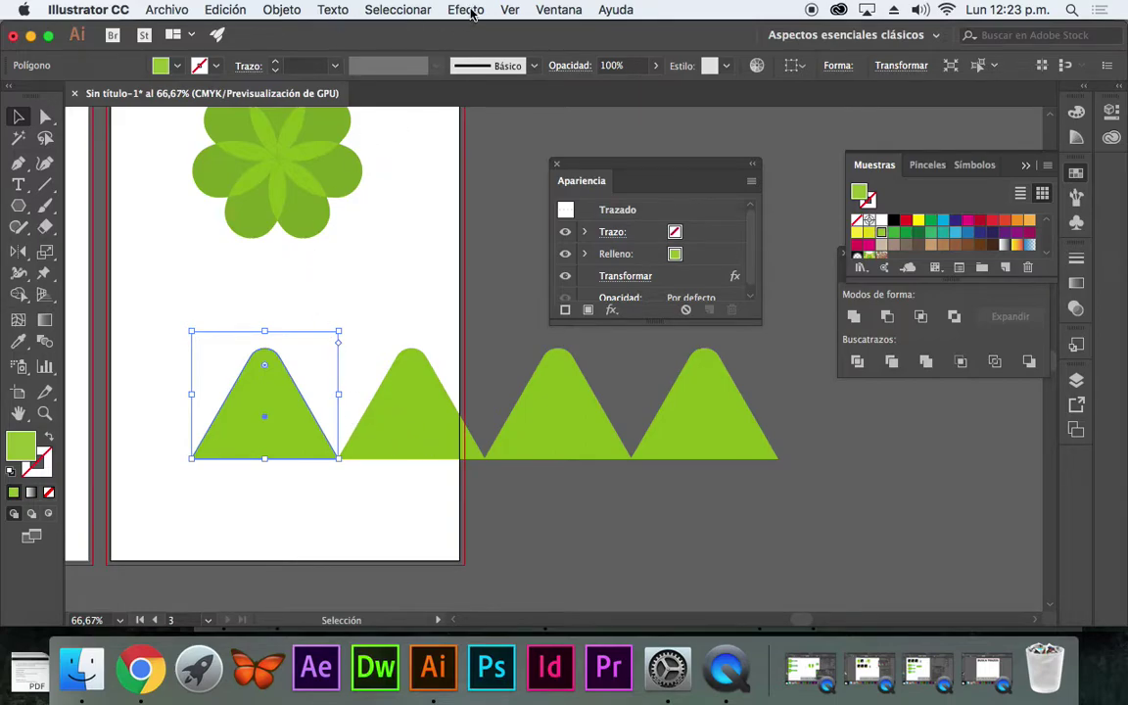
{"action": "left_click", "coordinate": [282, 10]}
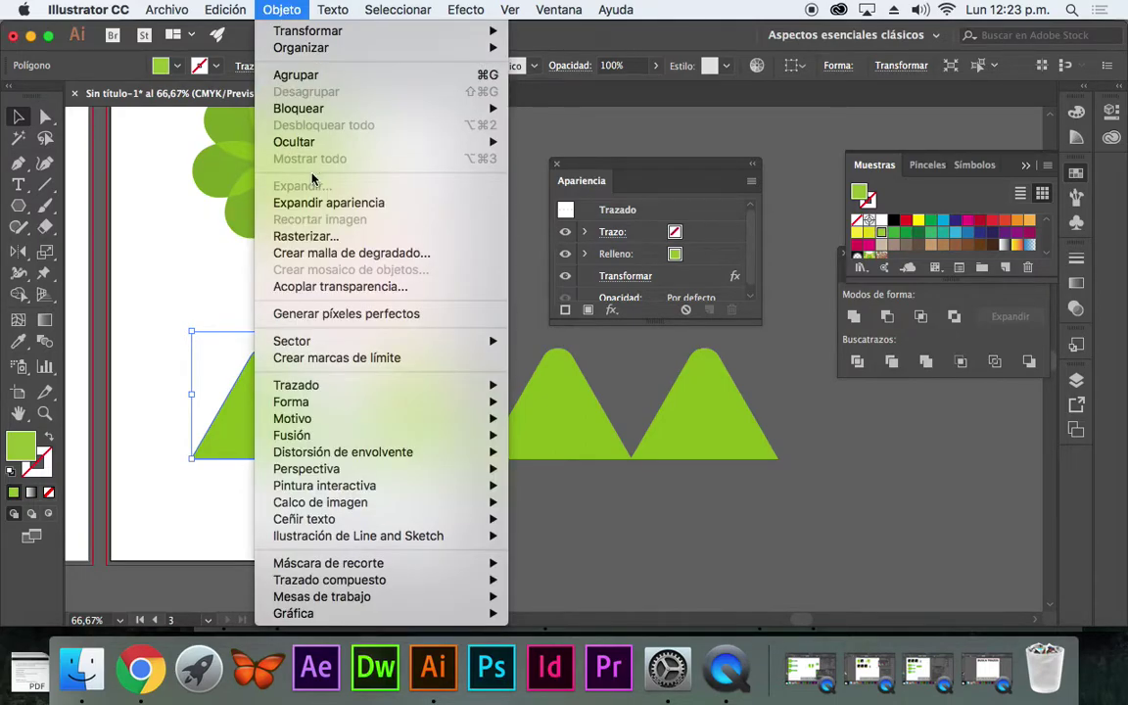
{"action": "left_click", "coordinate": [323, 203]}
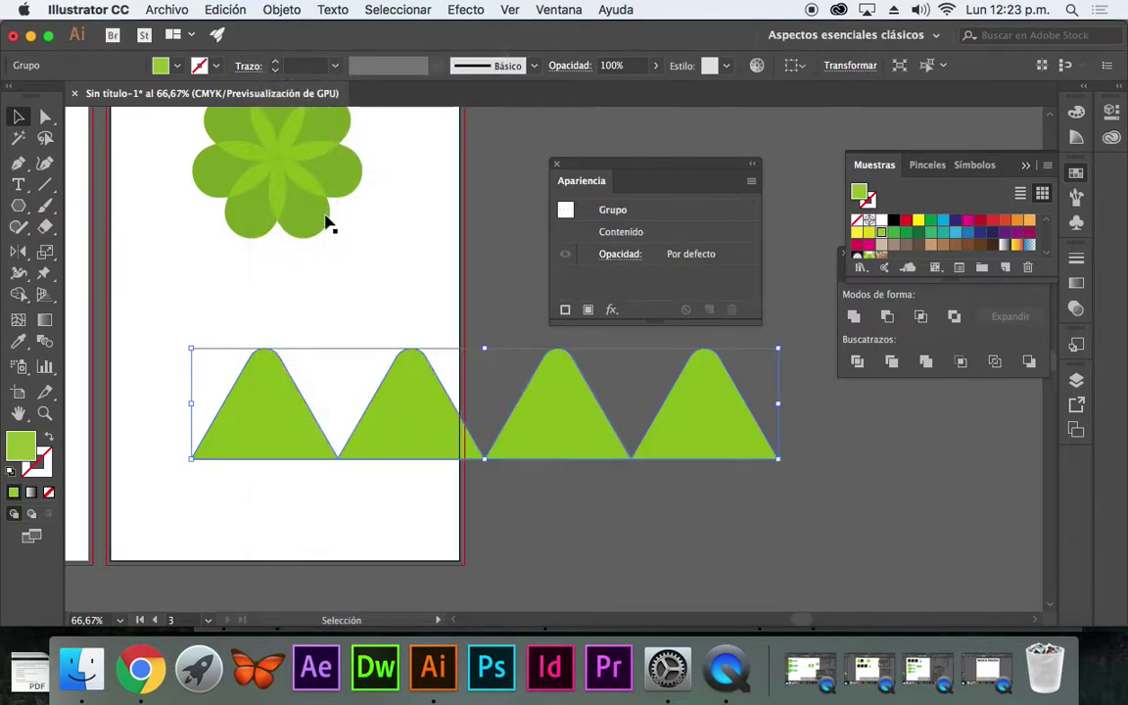
{"action": "left_click", "coordinate": [537, 537]}
{"action": "left_click", "coordinate": [574, 441]}
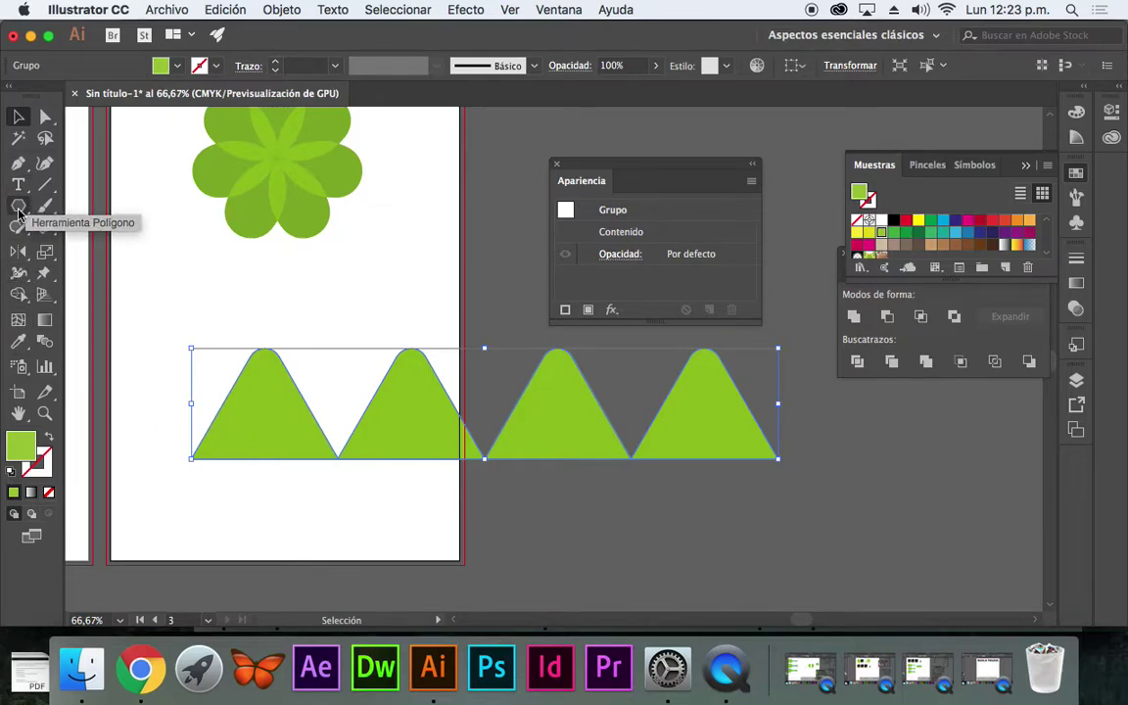
Step: Draw a wide rectangle covering the lower part of the triangle row, from the first triangle to the last
{"action": "left_click_drag", "start_coordinate": [19, 208], "coordinate": [108, 201]}
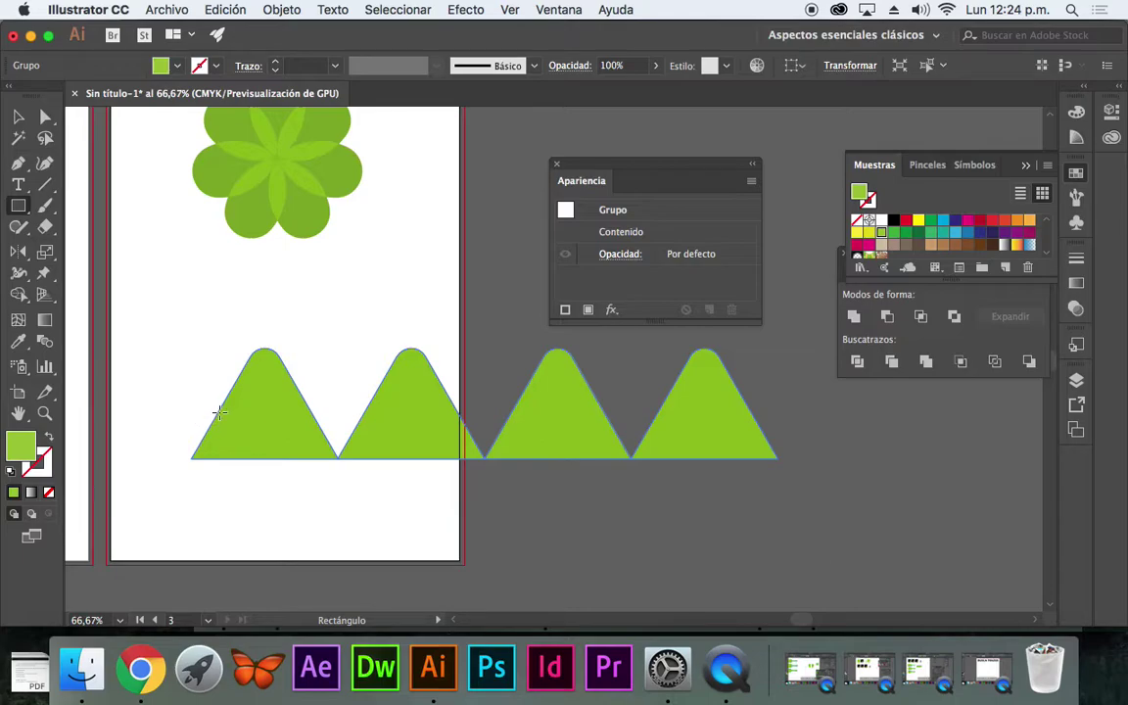
{"action": "mouse_move", "coordinate": [219, 412]}
{"action": "left_mouse_down"}
{"action": "mouse_move", "coordinate": [448, 529]}
{"action": "mouse_move", "coordinate": [762, 528]}
{"action": "mouse_move", "coordinate": [751, 529]}
{"action": "left_mouse_up"}
{"action": "key", "text": "b"}
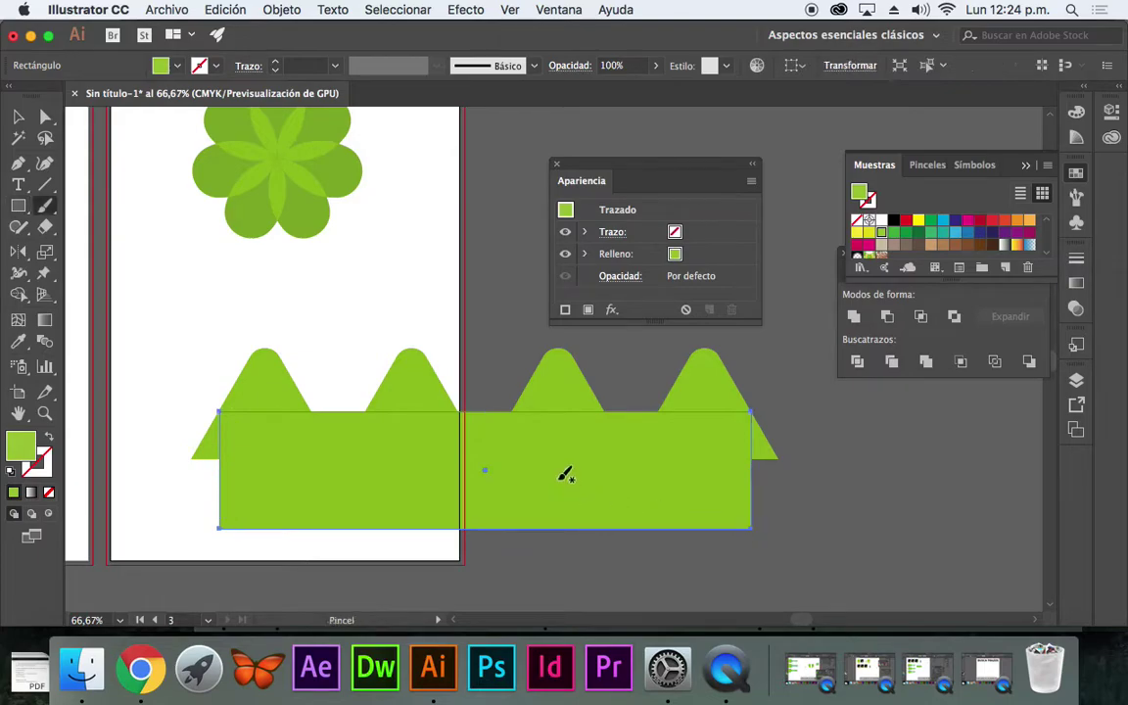
Step: Move the rectangle directly below the triangle row and stretch both its ends to the row's full width
{"action": "key", "text": "super+shift+a"}
{"action": "key", "text": "super+z"}
{"action": "key", "text": "v"}
{"action": "left_click_drag", "start_coordinate": [553, 478], "coordinate": [532, 521]}
{"action": "left_click_drag", "start_coordinate": [219, 518], "coordinate": [194, 520]}
{"action": "left_click_drag", "start_coordinate": [753, 519], "coordinate": [780, 519]}
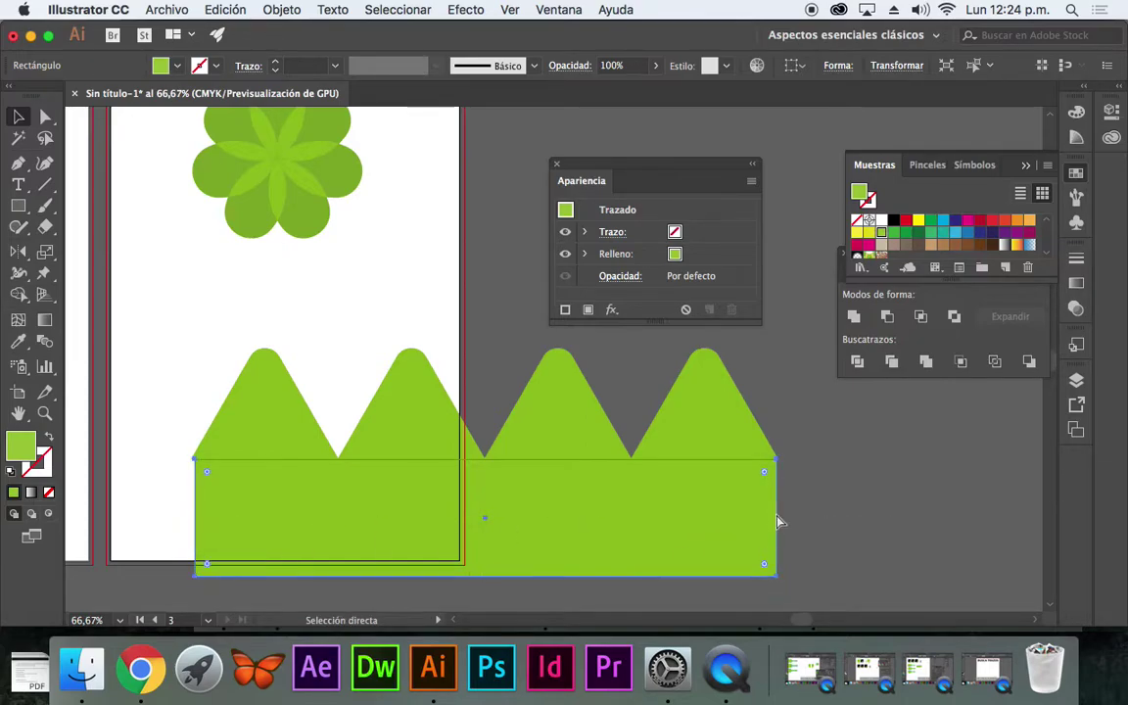
Step: Check in outline view how the rectangle's corners and top edge line up with the ends of the triangle row
{"action": "key", "text": "ctrl+y"}
{"action": "left_click", "coordinate": [773, 489]}
{"action": "key", "text": "z"}
{"action": "left_click", "coordinate": [767, 483]}
{"action": "left_click", "coordinate": [503, 395]}
{"action": "left_click", "coordinate": [476, 370]}
{"action": "left_click_drag", "start_coordinate": [399, 332], "coordinate": [280, 449]}
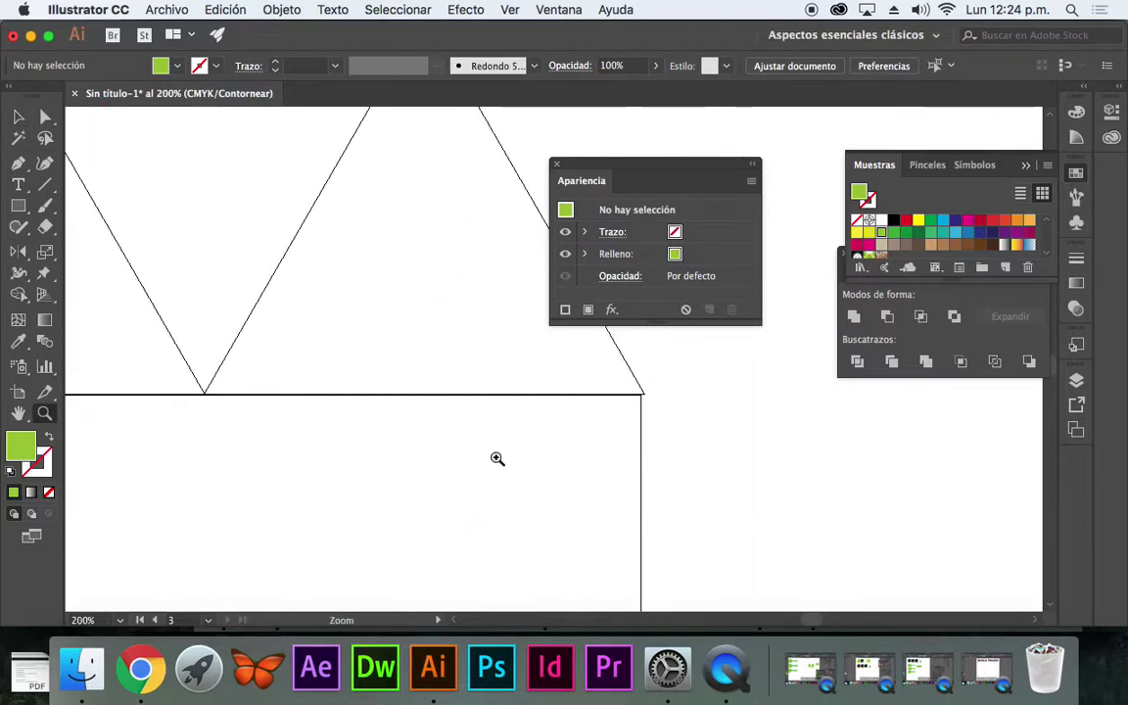
{"action": "key", "text": "v"}
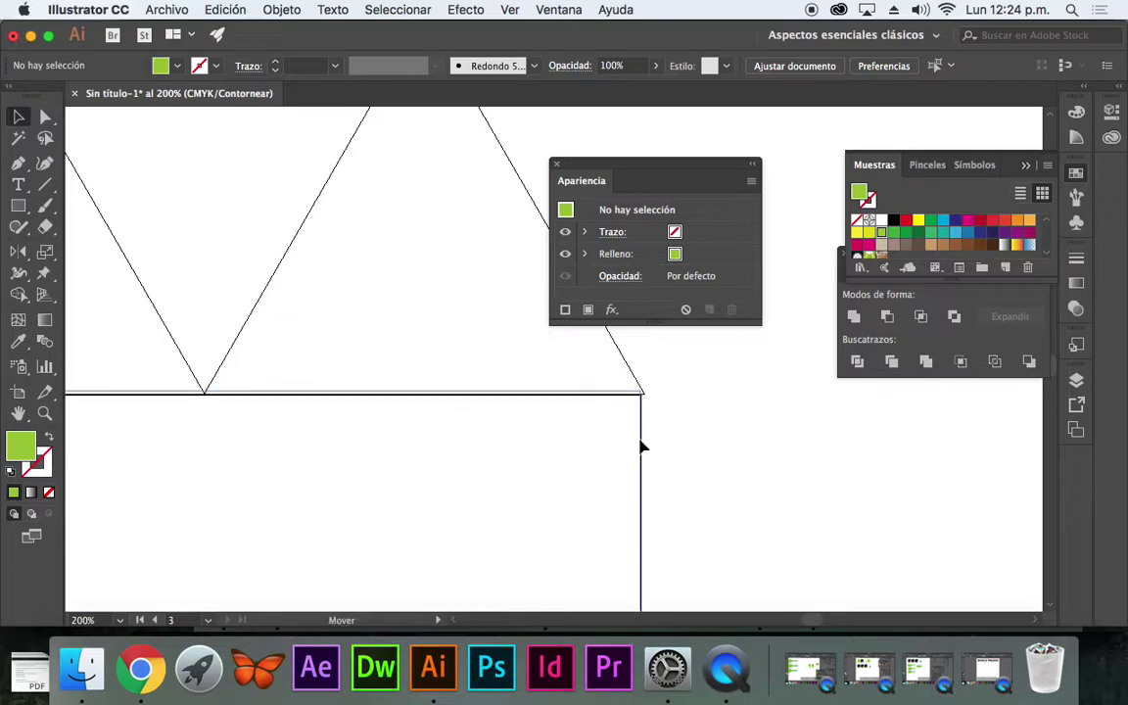
{"action": "left_click", "coordinate": [641, 449]}
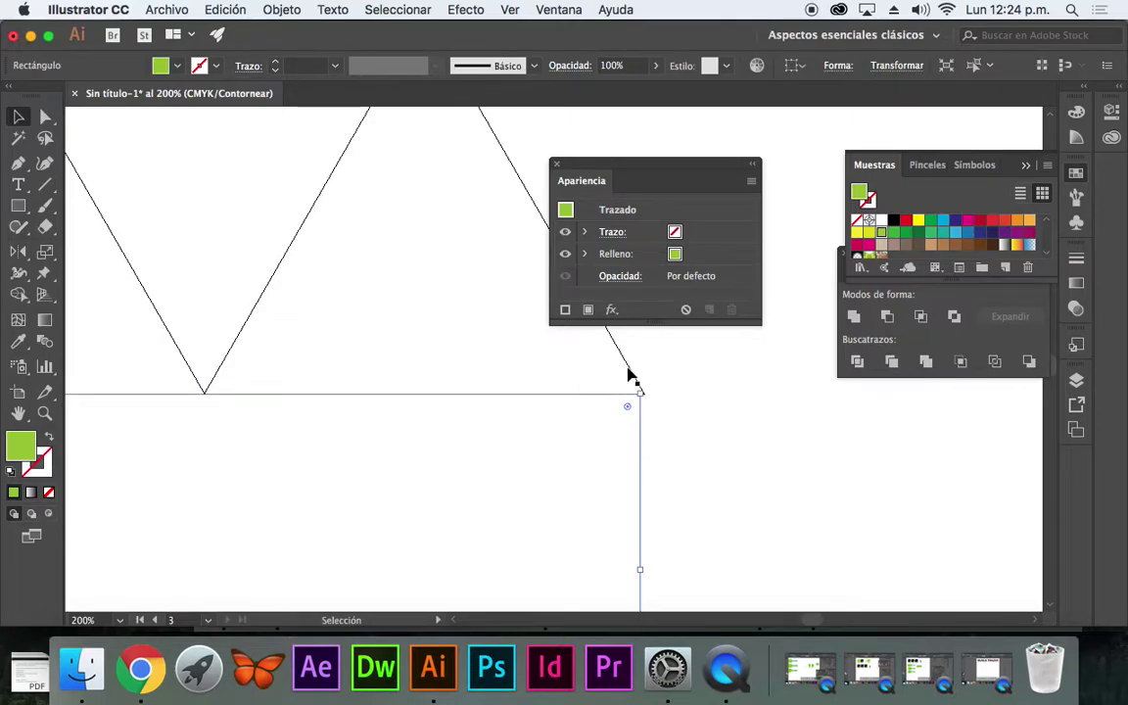
{"action": "left_click", "coordinate": [636, 382]}
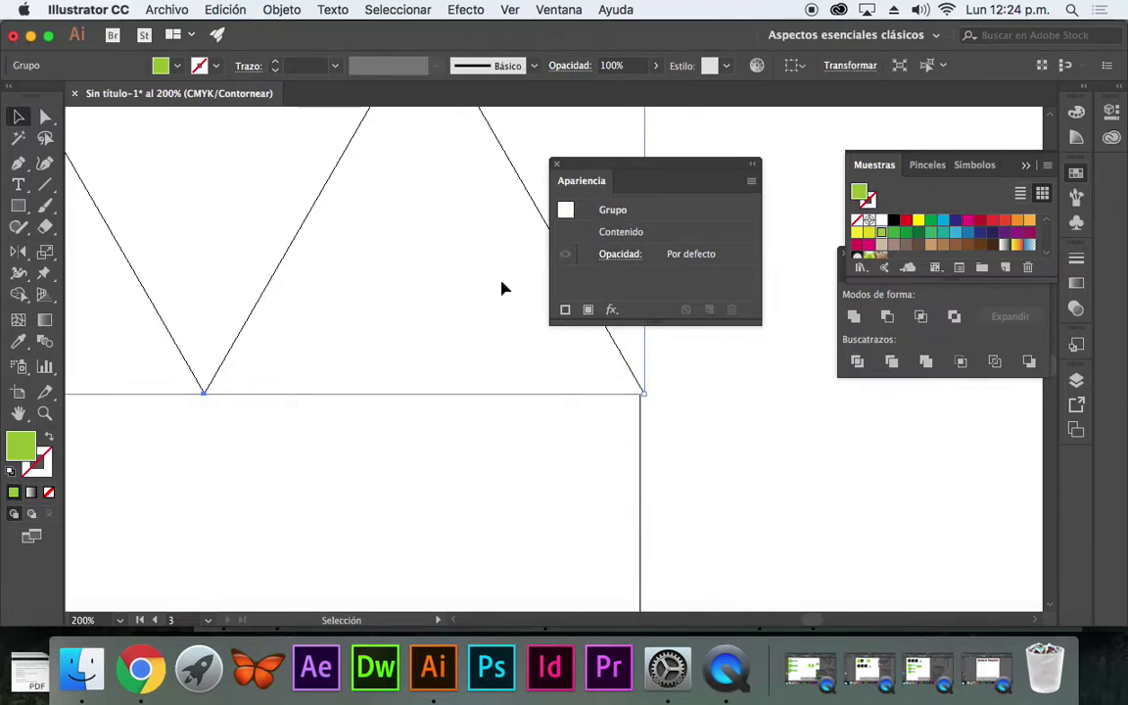
{"action": "key", "text": "z"}
{"action": "left_click", "coordinate": [403, 396], "text": "alt"}
{"action": "left_click", "coordinate": [407, 337], "text": "alt"}
{"action": "left_click", "coordinate": [407, 336], "text": "alt"}
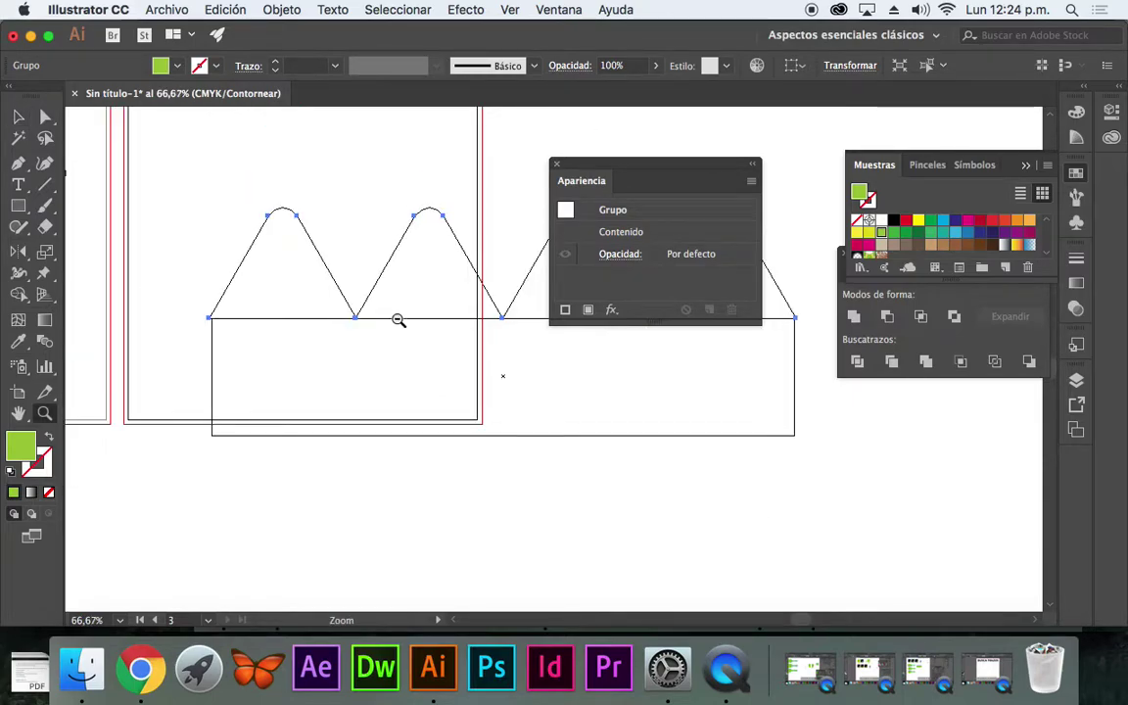
{"action": "left_click", "coordinate": [21, 117]}
{"action": "left_click_drag", "start_coordinate": [382, 213], "coordinate": [254, 202]}
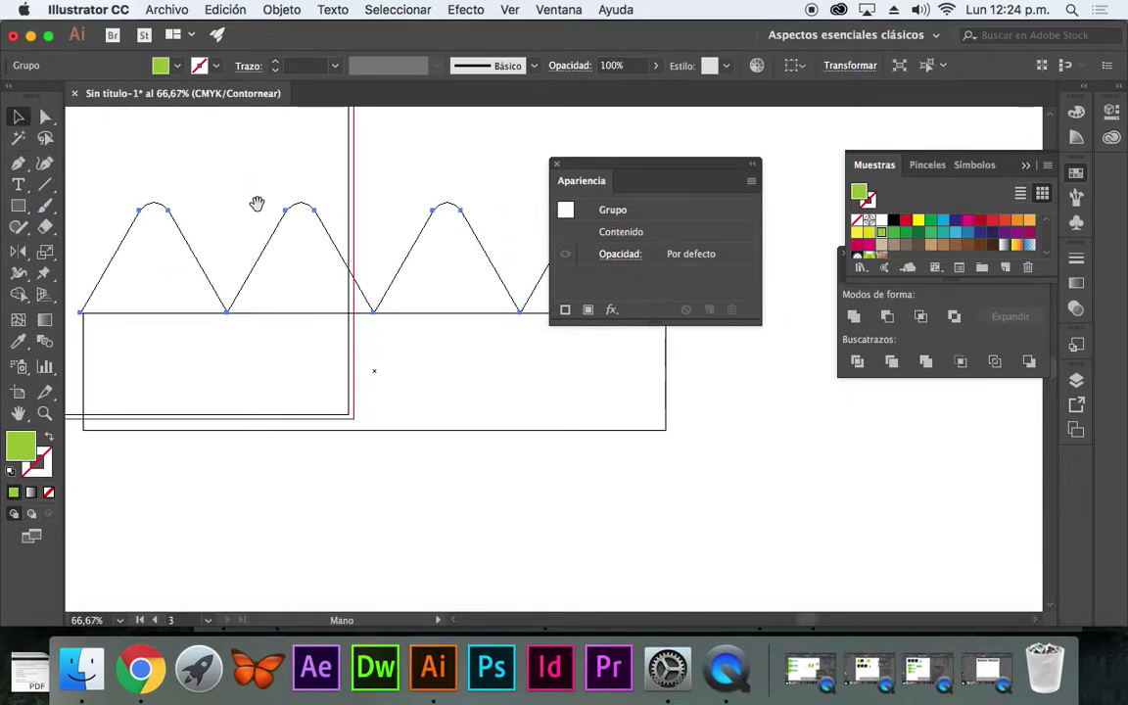
{"action": "left_click", "coordinate": [359, 175]}
{"action": "left_click", "coordinate": [750, 165]}
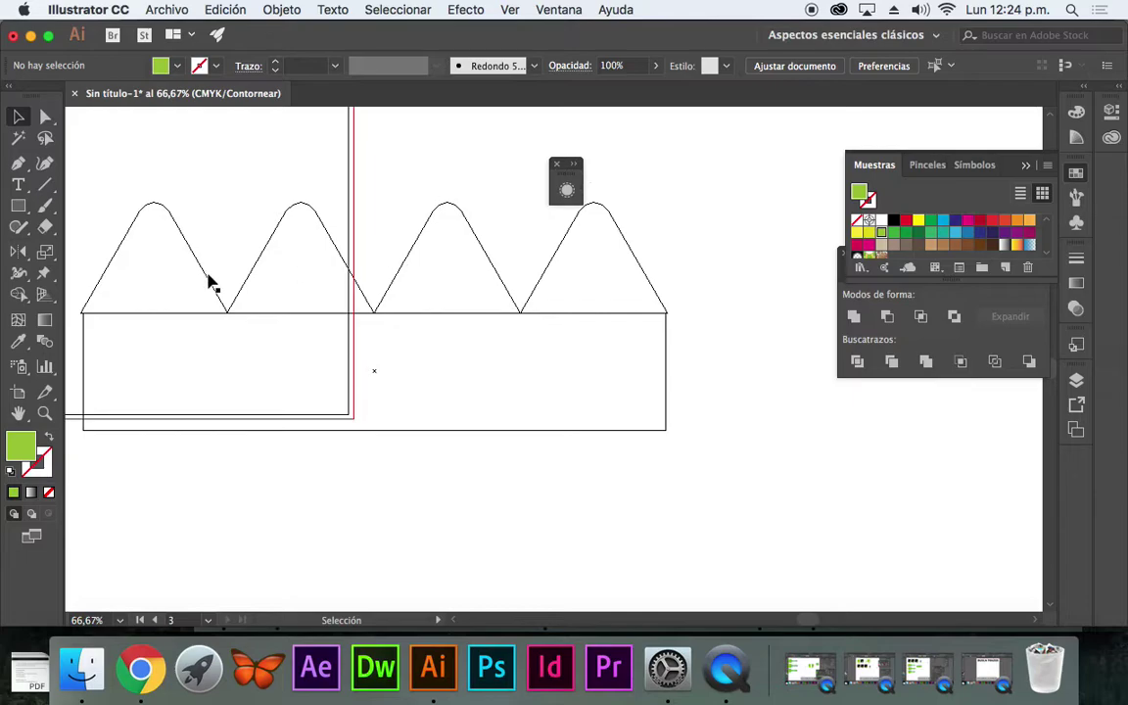
{"action": "left_click", "coordinate": [262, 266]}
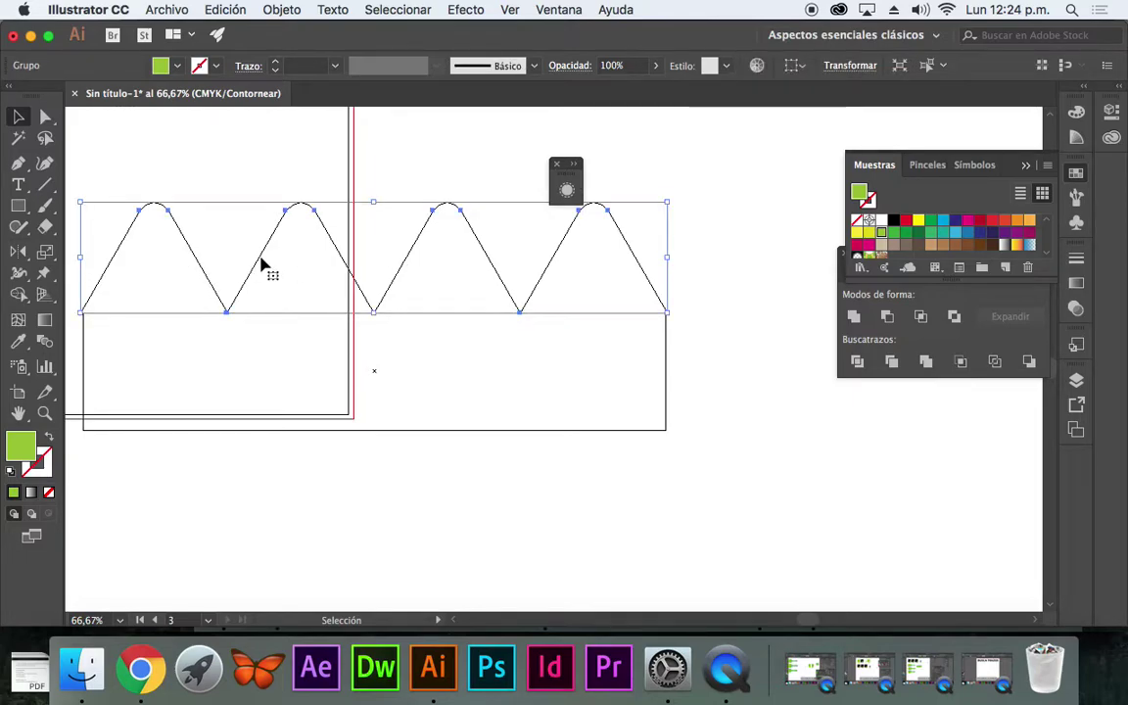
{"action": "mouse_move", "coordinate": [355, 430]}
{"action": "left_mouse_down"}
{"action": "mouse_move", "coordinate": [352, 465]}
{"action": "mouse_move", "coordinate": [352, 432]}
{"action": "left_mouse_up"}
Step: Undo the rectangle and the appearance expansion back to the live Transform effect, and switch back to the filled preview
{"action": "key", "text": "a"}
{"action": "key", "text": "super+z"}
{"action": "key", "text": "super+z"}
{"action": "key", "text": "super+z"}
{"action": "key", "text": "super+z"}
{"action": "key", "text": "super+z"}
{"action": "key", "text": "super+z"}
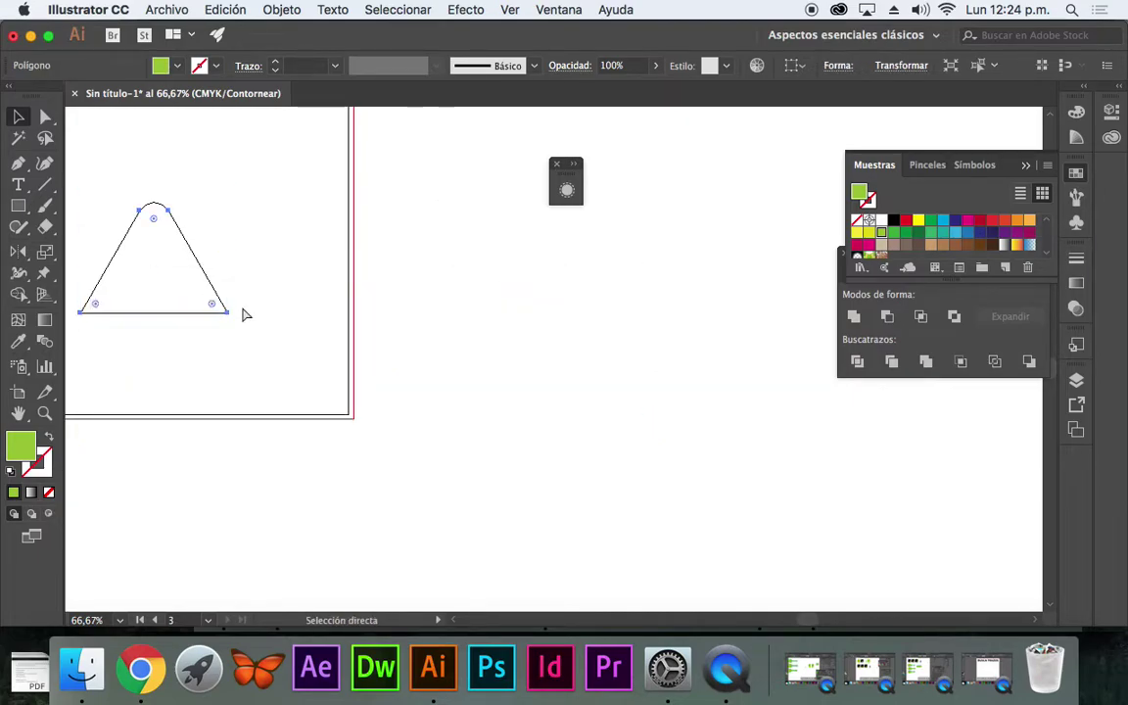
{"action": "key", "text": "super+y"}
{"action": "key", "text": "v"}
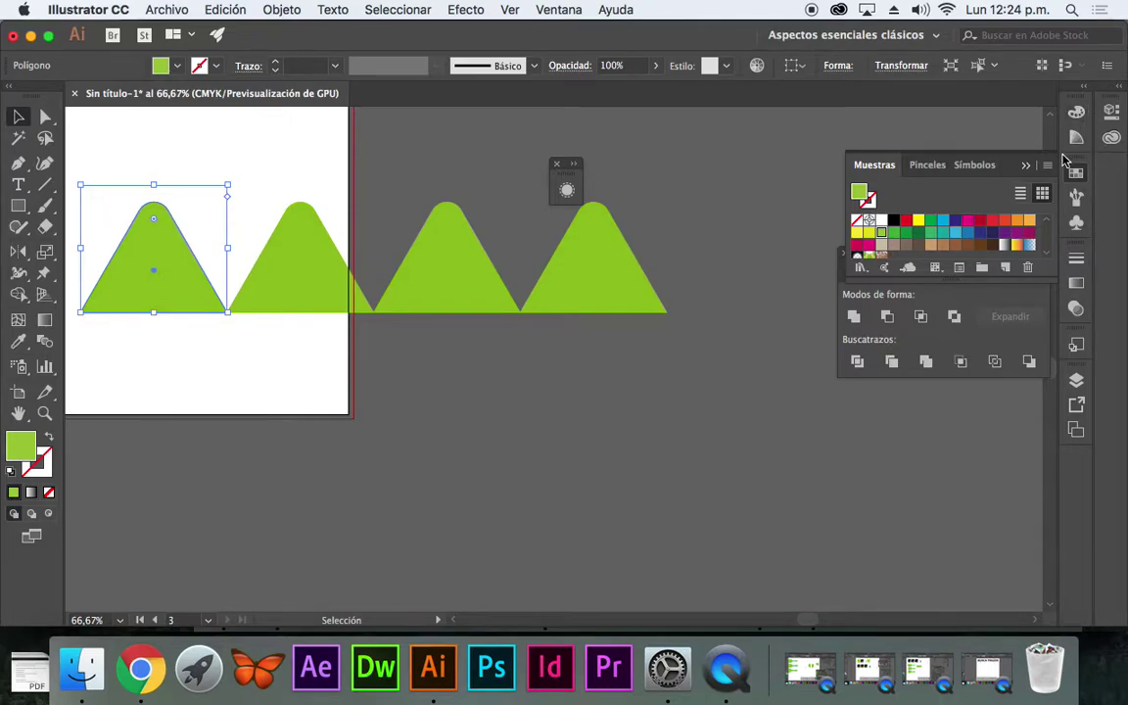
Step: Put the swatches away and show the selected triangle's Appearance attributes above the Pathfinder
{"action": "left_click", "coordinate": [1026, 166]}
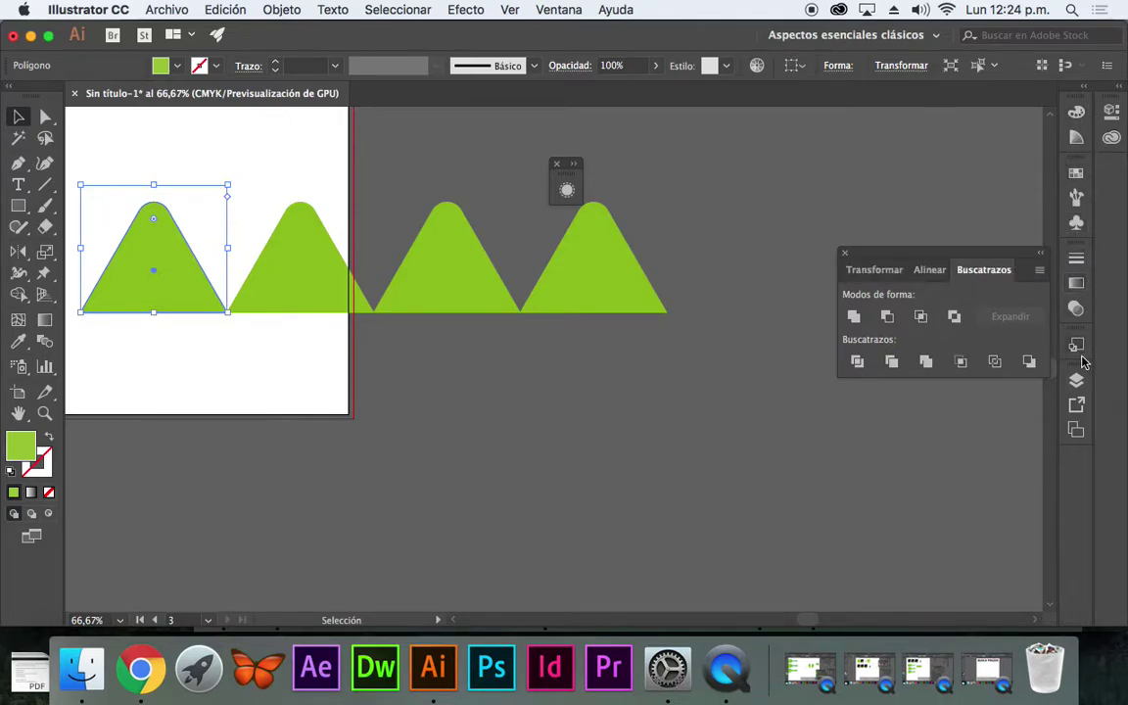
{"action": "left_click", "coordinate": [563, 12]}
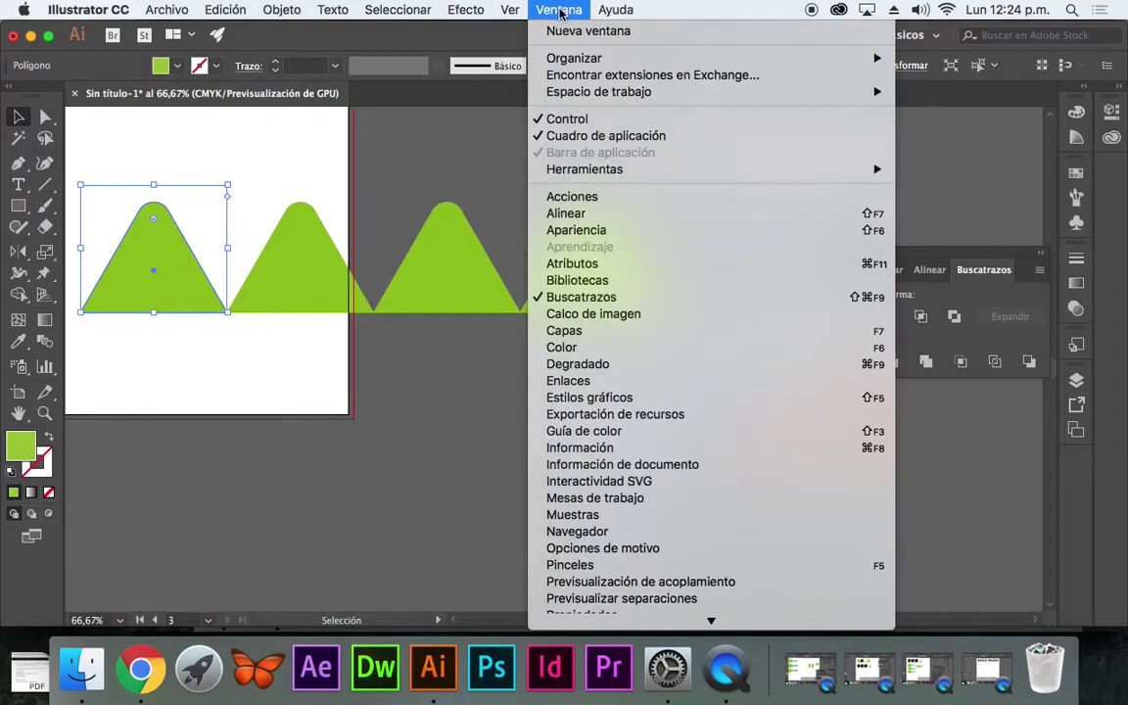
{"action": "left_click", "coordinate": [632, 235]}
{"action": "left_click_drag", "start_coordinate": [453, 179], "coordinate": [909, 122]}
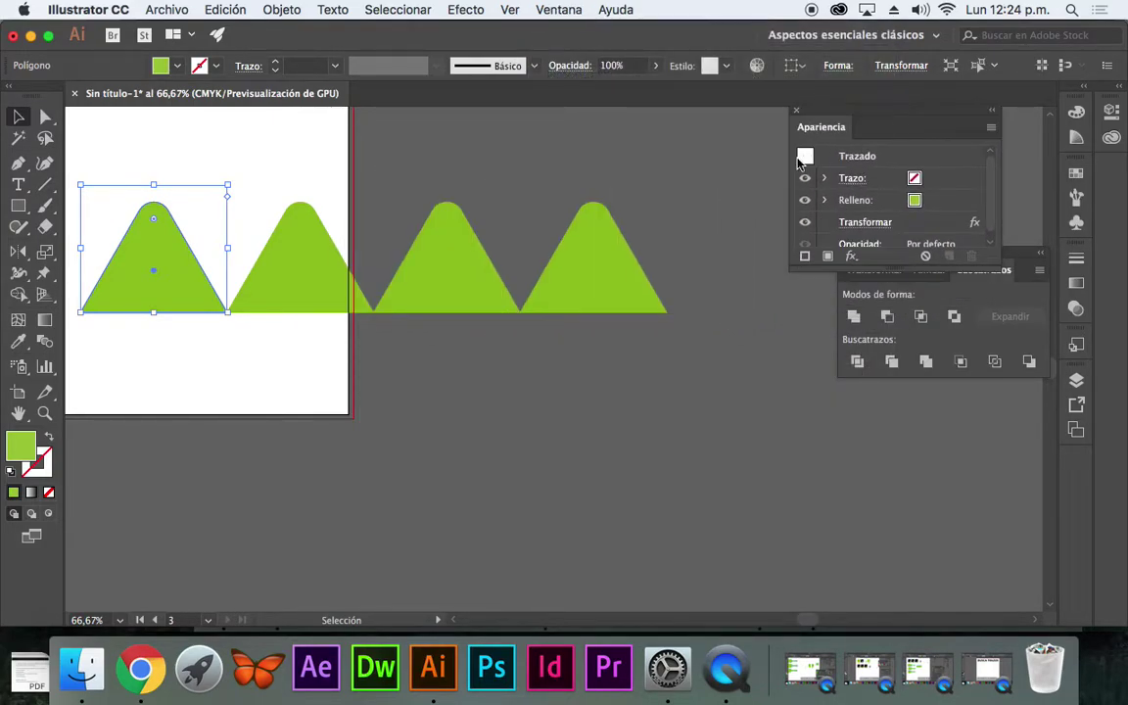
Step: Try adding a second Transform effect to the triangle, with preview on and the rotation angle raised to 47°
{"action": "left_click", "coordinate": [465, 10]}
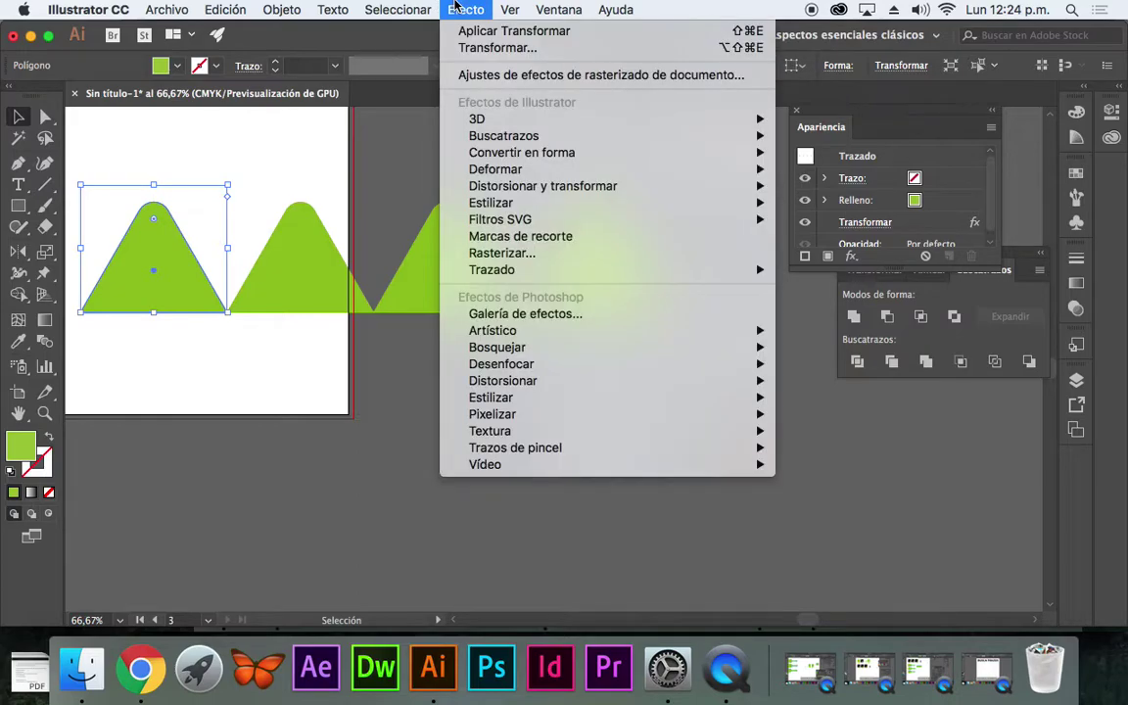
{"action": "left_click", "coordinate": [485, 48]}
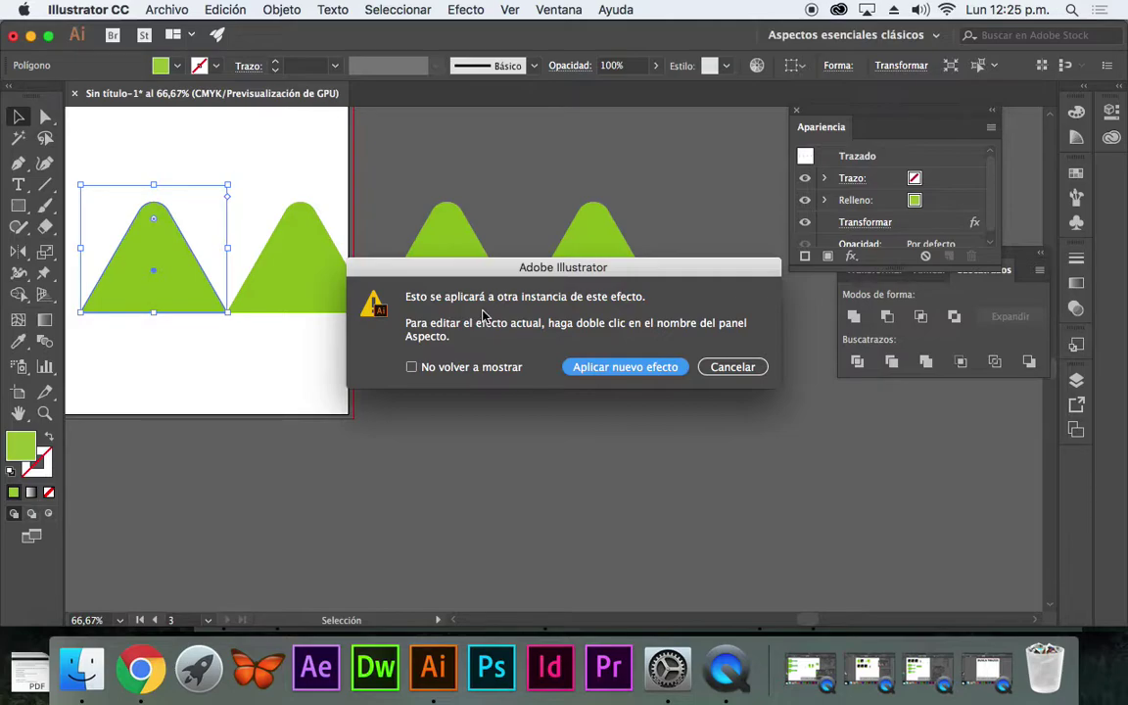
{"action": "left_click", "coordinate": [662, 377]}
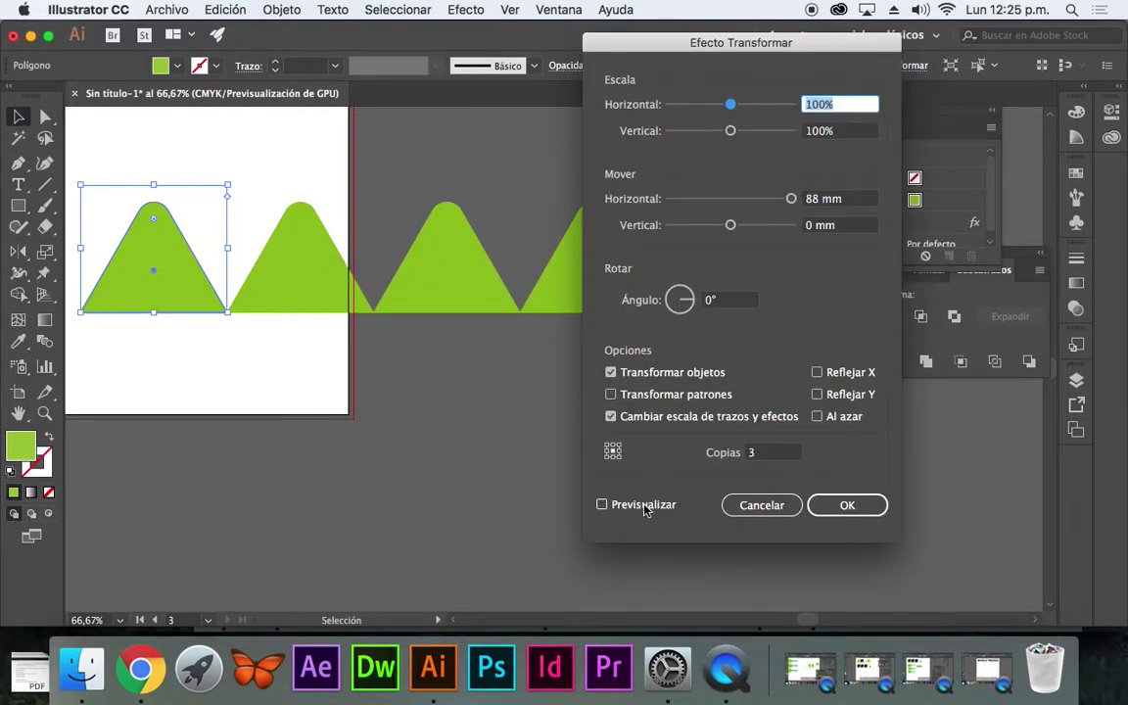
{"action": "left_click", "coordinate": [646, 508]}
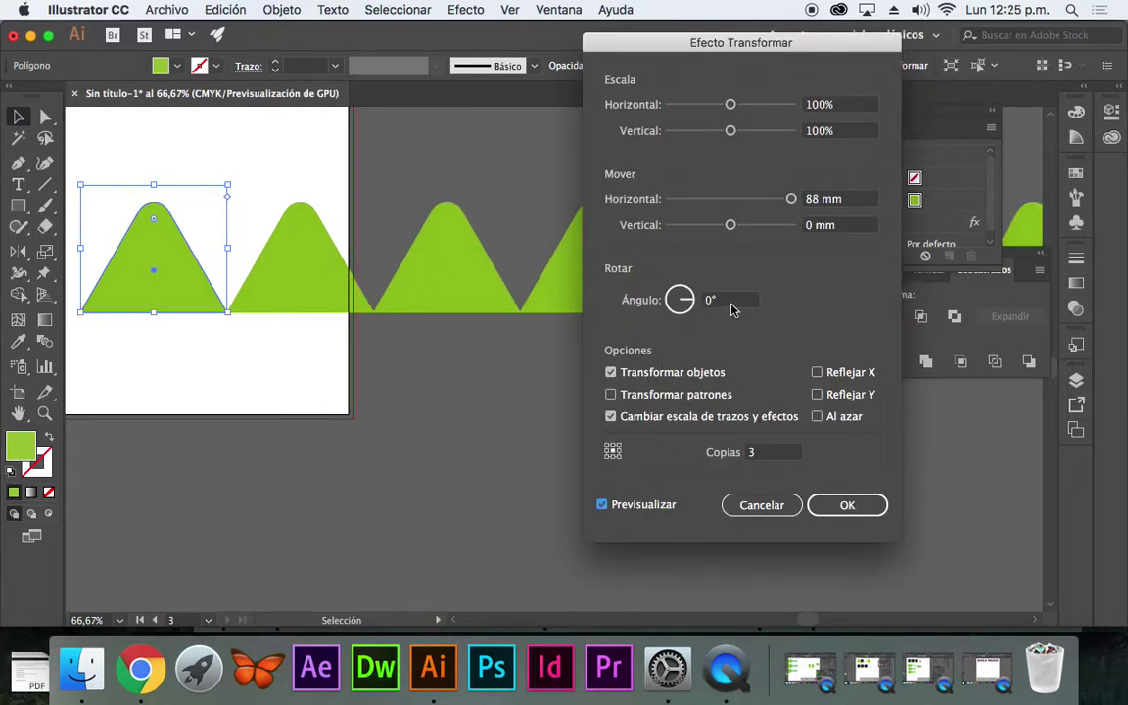
{"action": "left_click", "coordinate": [729, 300]}
{"action": "type", "text": "5"}
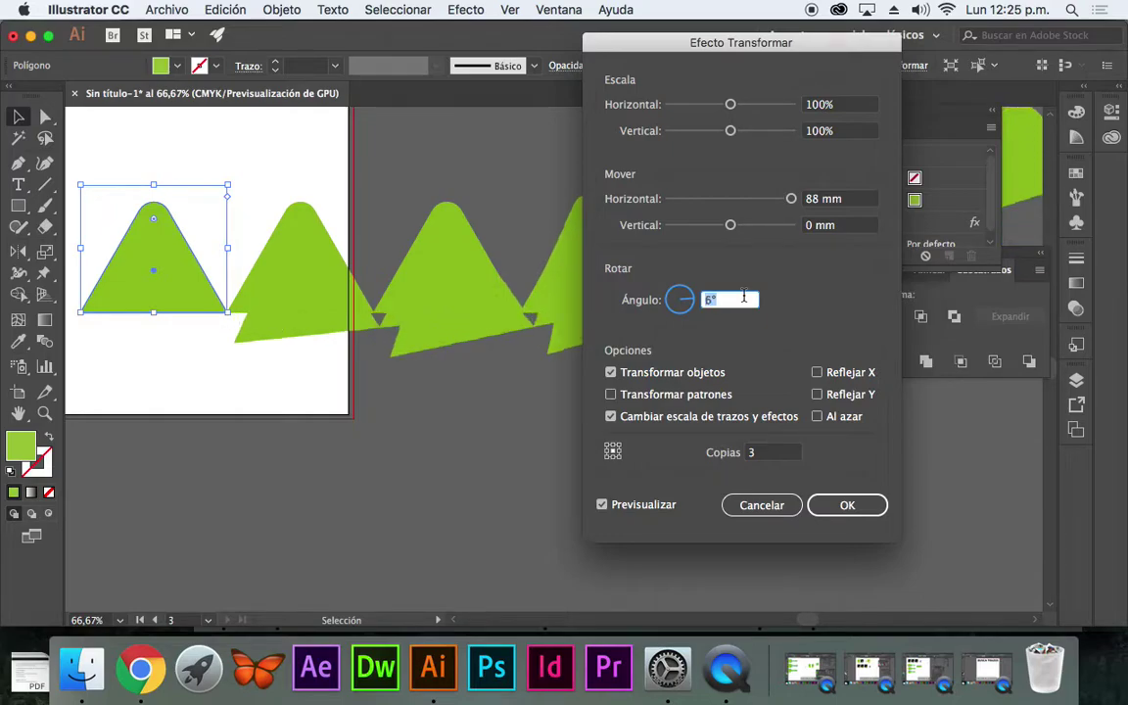
{"action": "key", "text": "Up"}
{"action": "key", "text": "Up"}
{"action": "key", "text": "Up"}
{"action": "key", "text": "Up"}
{"action": "key", "text": "Up"}
{"action": "key", "text": "Up"}
{"action": "key", "text": "Up"}
{"action": "key", "text": "Up"}
{"action": "key", "text": "Up"}
{"action": "key", "text": "Up"}
{"action": "key", "text": "Up"}
{"action": "key", "text": "Up"}
{"action": "key", "text": "Up"}
{"action": "key", "text": "Up"}
{"action": "key", "text": "Up"}
{"action": "key", "text": "Up"}
{"action": "key", "text": "Up"}
{"action": "key", "text": "Up"}
{"action": "key", "text": "Up"}
{"action": "key", "text": "Up"}
{"action": "key", "text": "Up"}
{"action": "key", "text": "Up"}
{"action": "key", "text": "Up"}
{"action": "key", "text": "Up"}
{"action": "key", "text": "Up"}
{"action": "key", "text": "Up"}
{"action": "key", "text": "Up"}
{"action": "key", "text": "Up"}
{"action": "key", "text": "Up"}
{"action": "key", "text": "Up"}
{"action": "key", "text": "Up"}
{"action": "key", "text": "Up"}
{"action": "key", "text": "Up"}
{"action": "key", "text": "Up"}
{"action": "key", "text": "Up"}
{"action": "key", "text": "Up"}
{"action": "key", "text": "Up"}
{"action": "key", "text": "Up"}
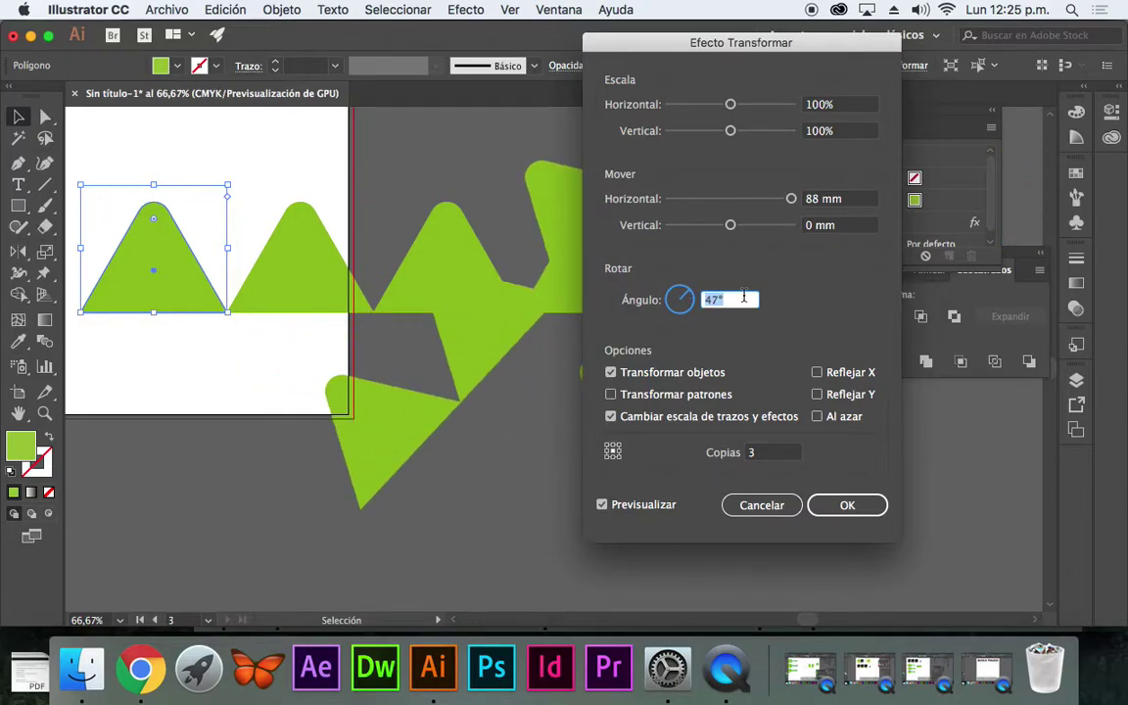
{"action": "left_click", "coordinate": [761, 505]}
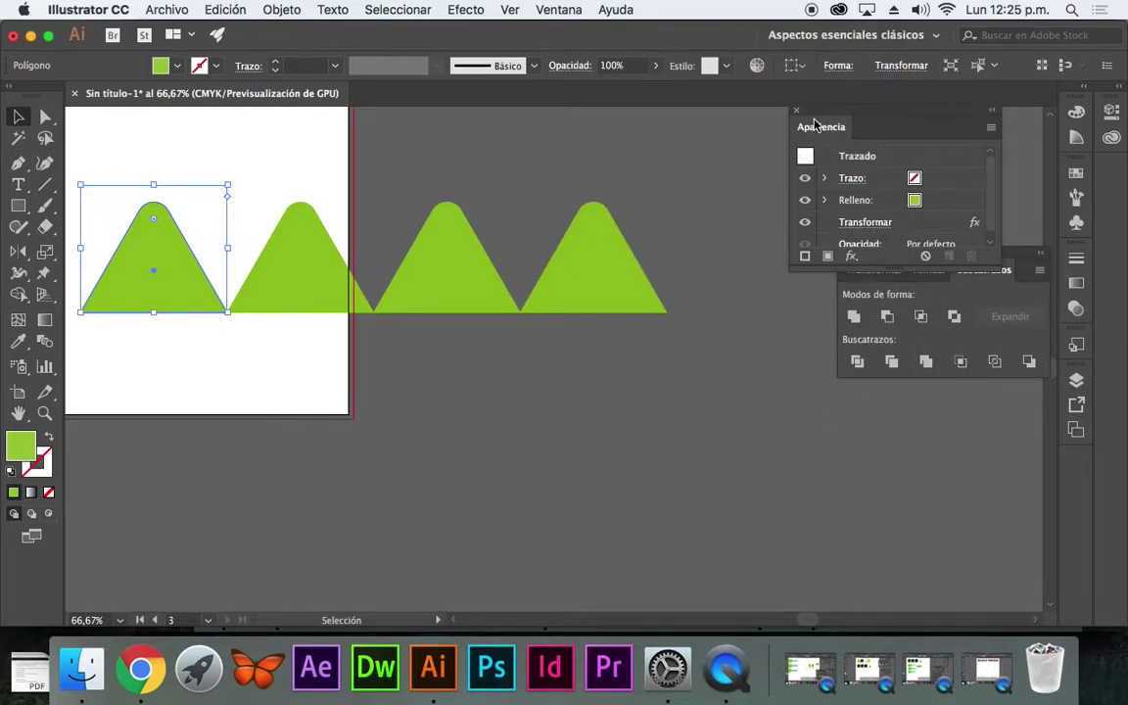
Step: Edit the triangle's existing Transform effect with preview on, setting the horizontal move to 70 mm, and apply it
{"action": "left_click", "coordinate": [860, 229]}
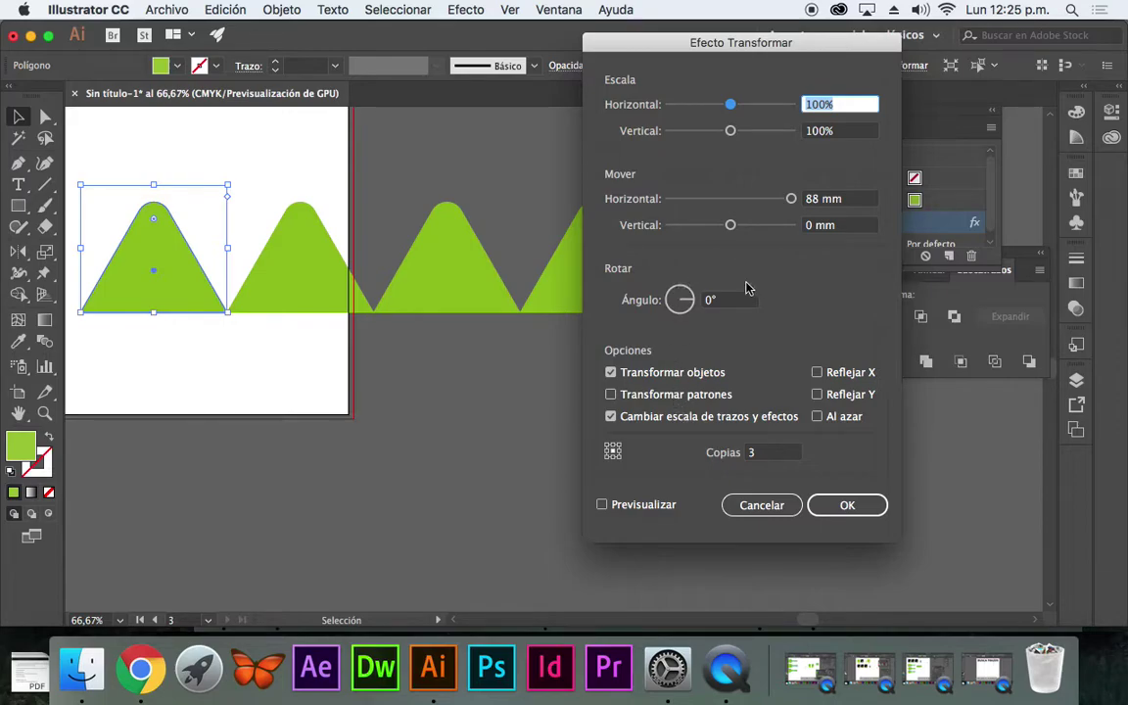
{"action": "left_click", "coordinate": [843, 199]}
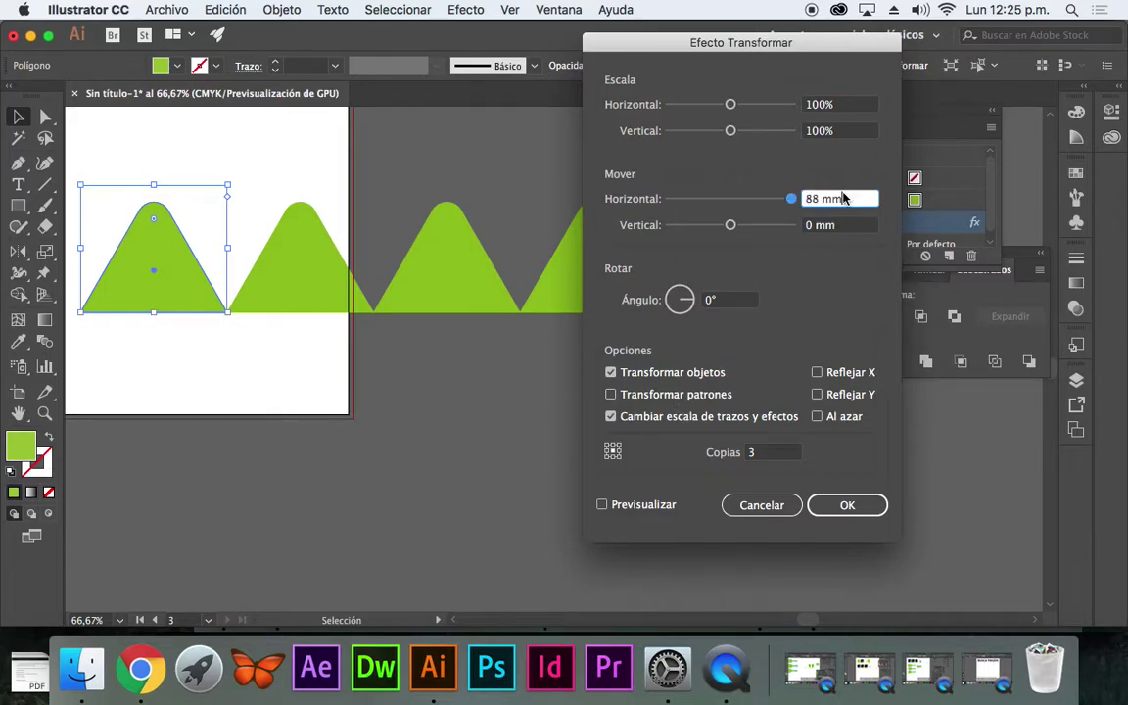
{"action": "key", "text": "Down"}
{"action": "left_click", "coordinate": [654, 505]}
{"action": "left_click", "coordinate": [844, 199]}
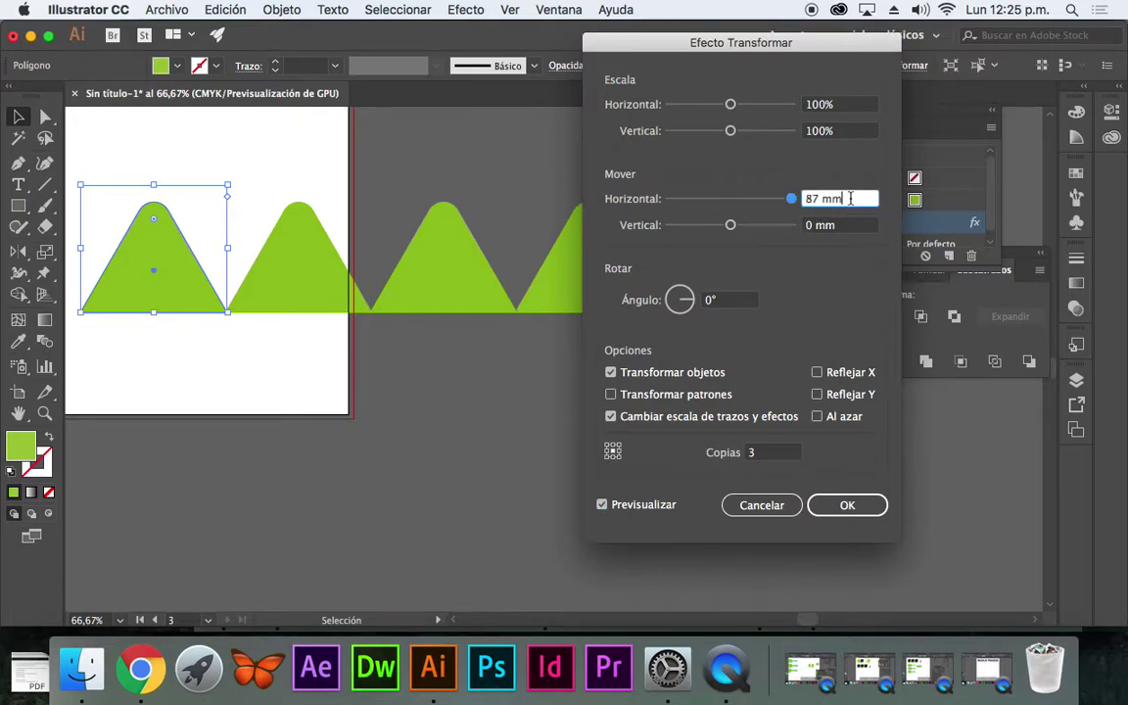
{"action": "type", "text": "70"}
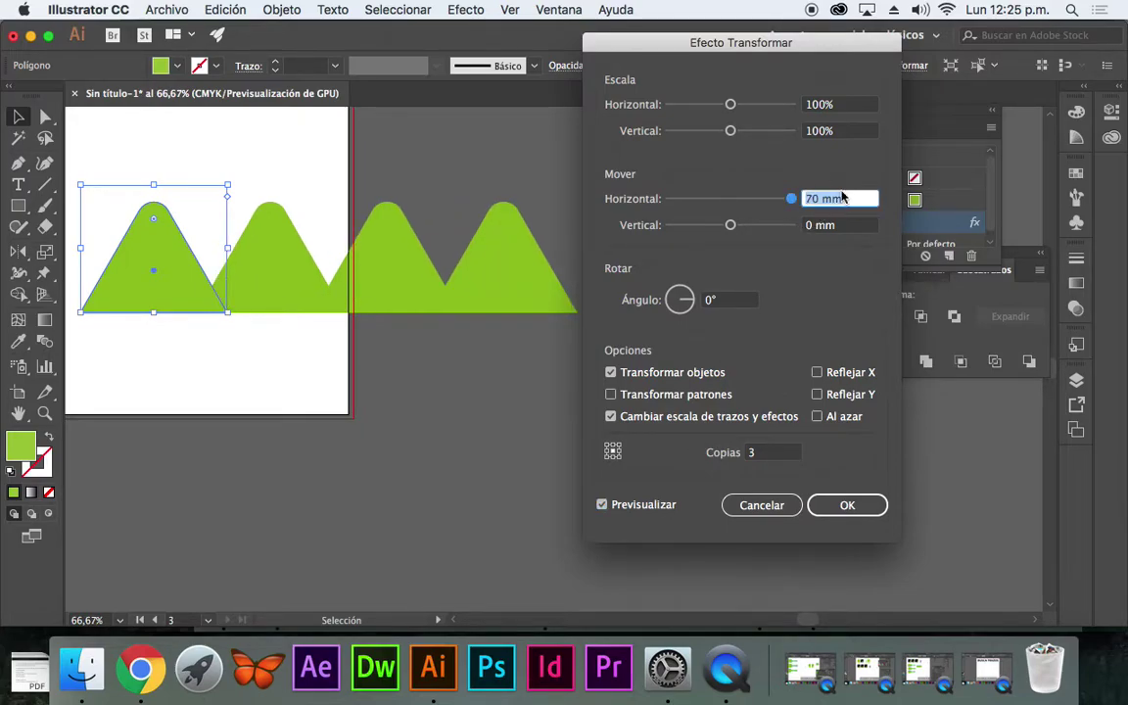
{"action": "left_click", "coordinate": [847, 504]}
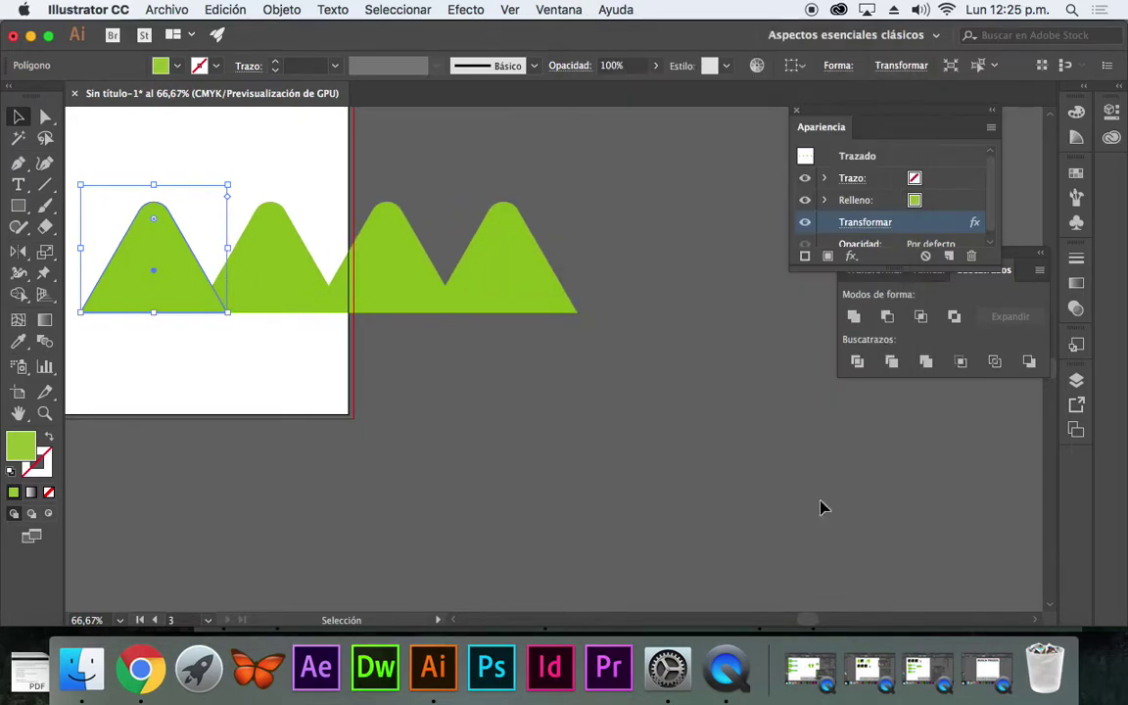
Step: Expand the appearance of the overlapping triangles and unite them into a single shape
{"action": "left_click", "coordinate": [281, 9]}
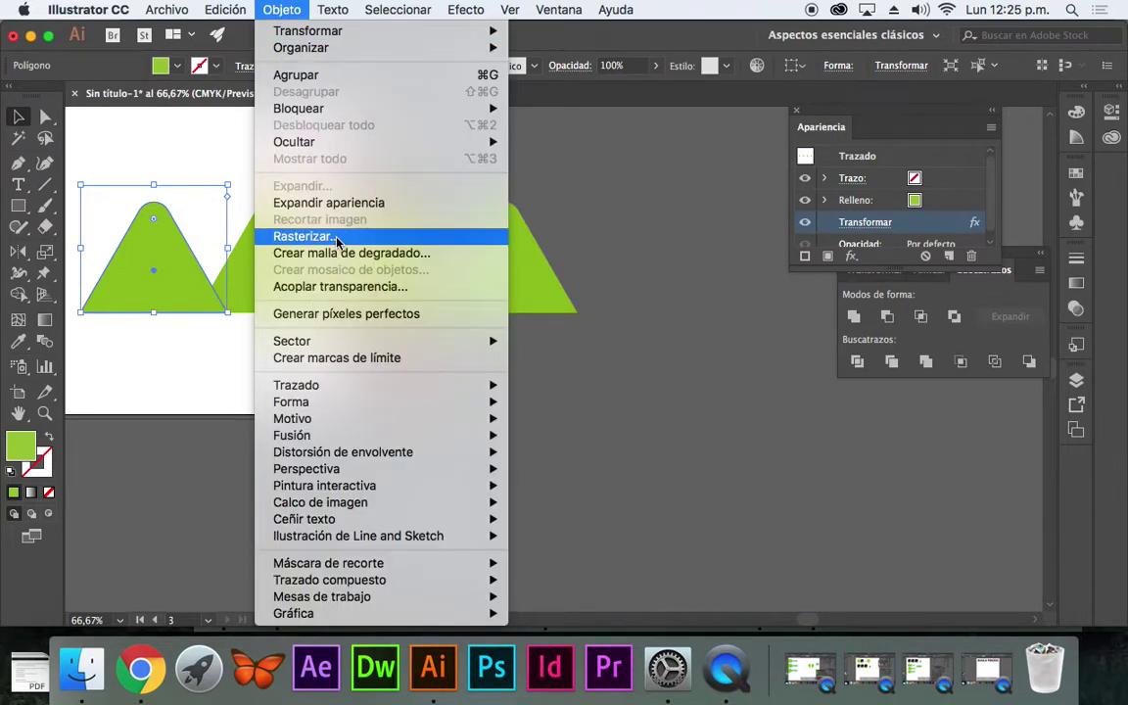
{"action": "left_click", "coordinate": [325, 202]}
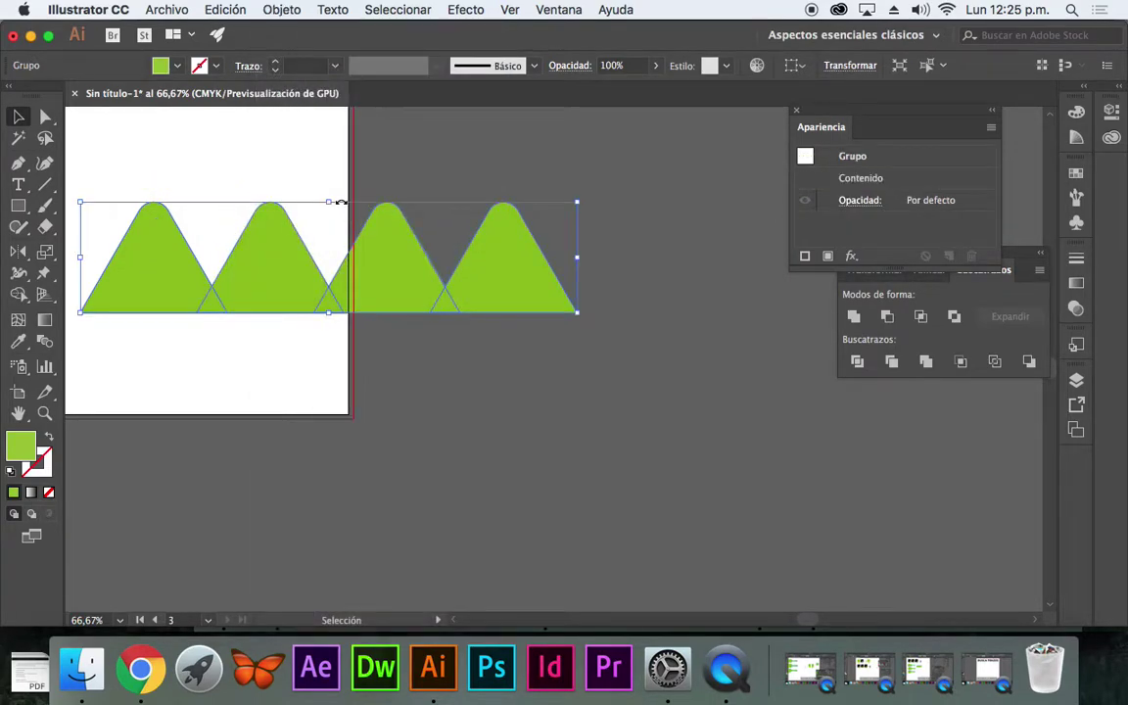
{"action": "left_click", "coordinate": [854, 316]}
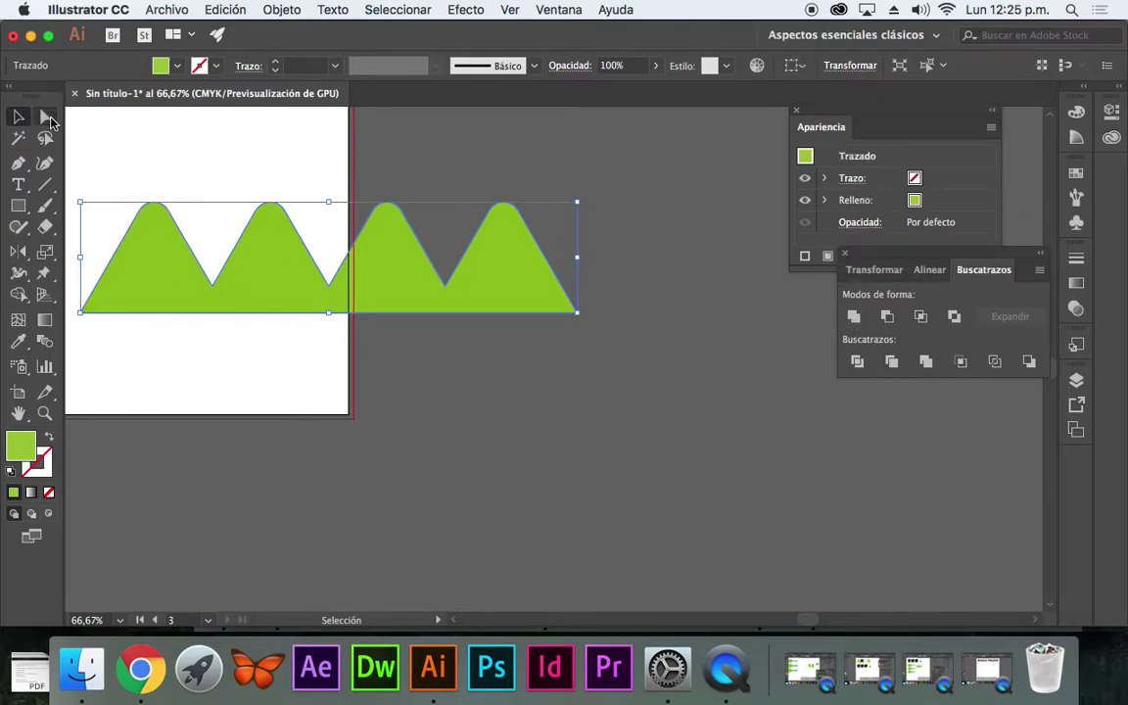
Step: Shift the united mountain shape to the right and slightly down, and deselect it
{"action": "left_click", "coordinate": [45, 116]}
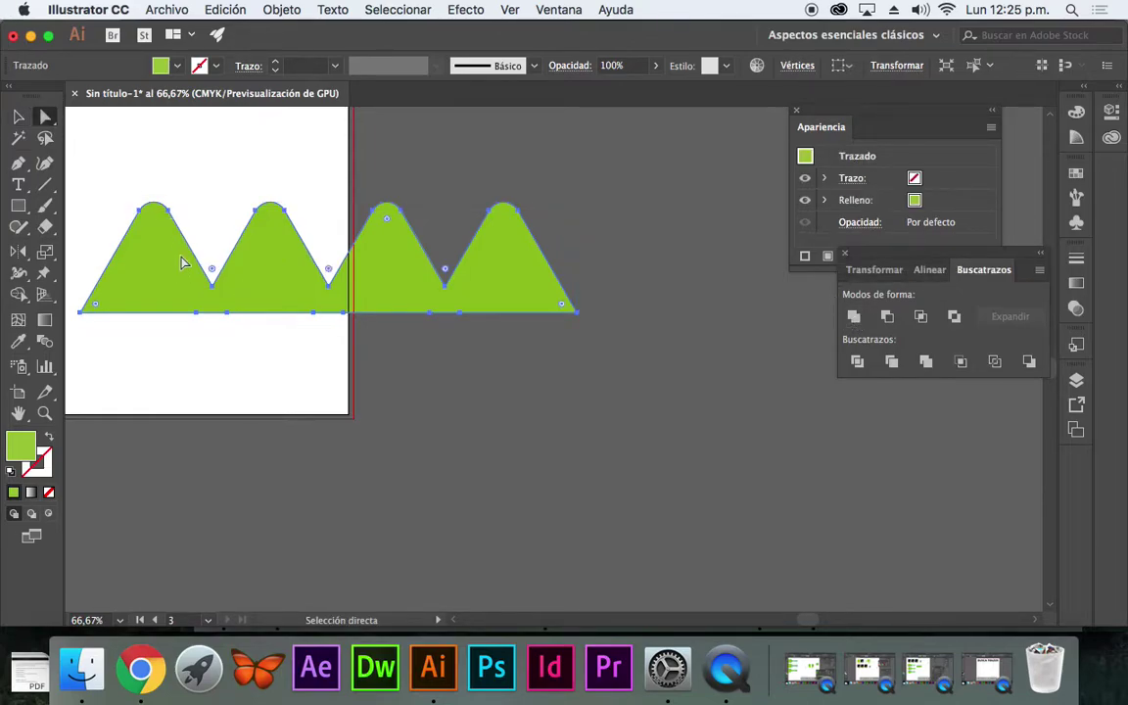
{"action": "left_click", "coordinate": [221, 196]}
{"action": "left_click_drag", "start_coordinate": [176, 287], "coordinate": [318, 310]}
{"action": "left_click", "coordinate": [429, 360]}
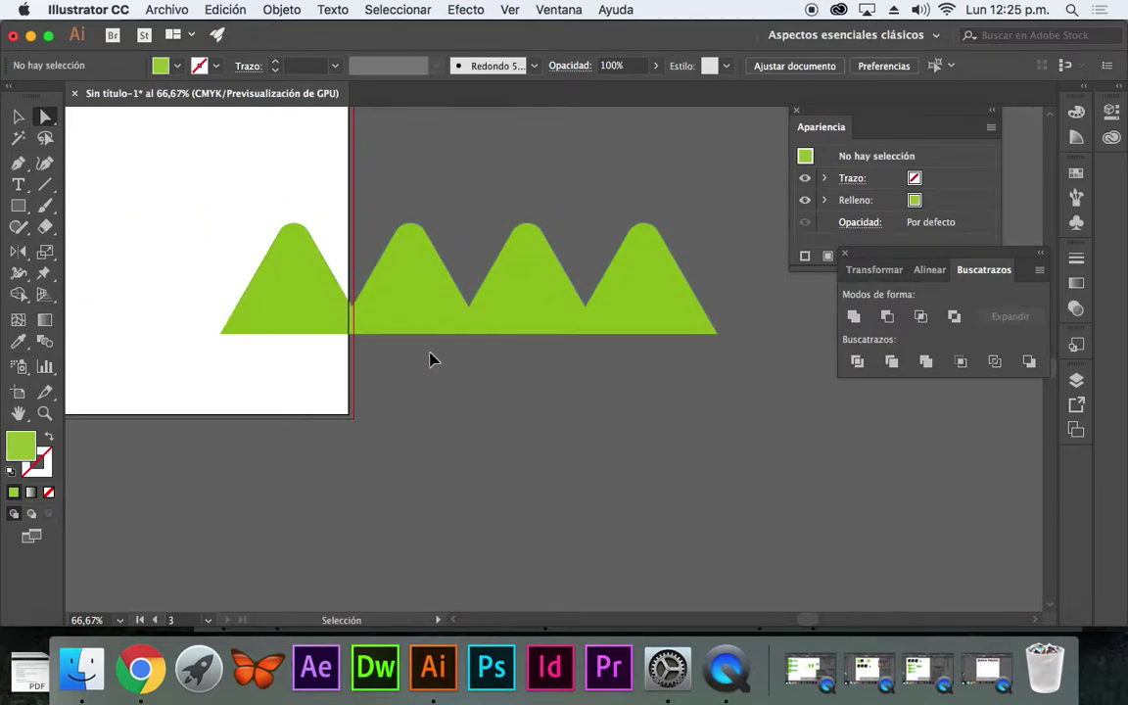
Step: Round the three valley points between the peaks with a 10 mm corner radius, and deselect the shape
{"action": "key", "text": "super+y"}
{"action": "left_click_drag", "start_coordinate": [622, 312], "coordinate": [333, 303]}
{"action": "key", "text": "super+y"}
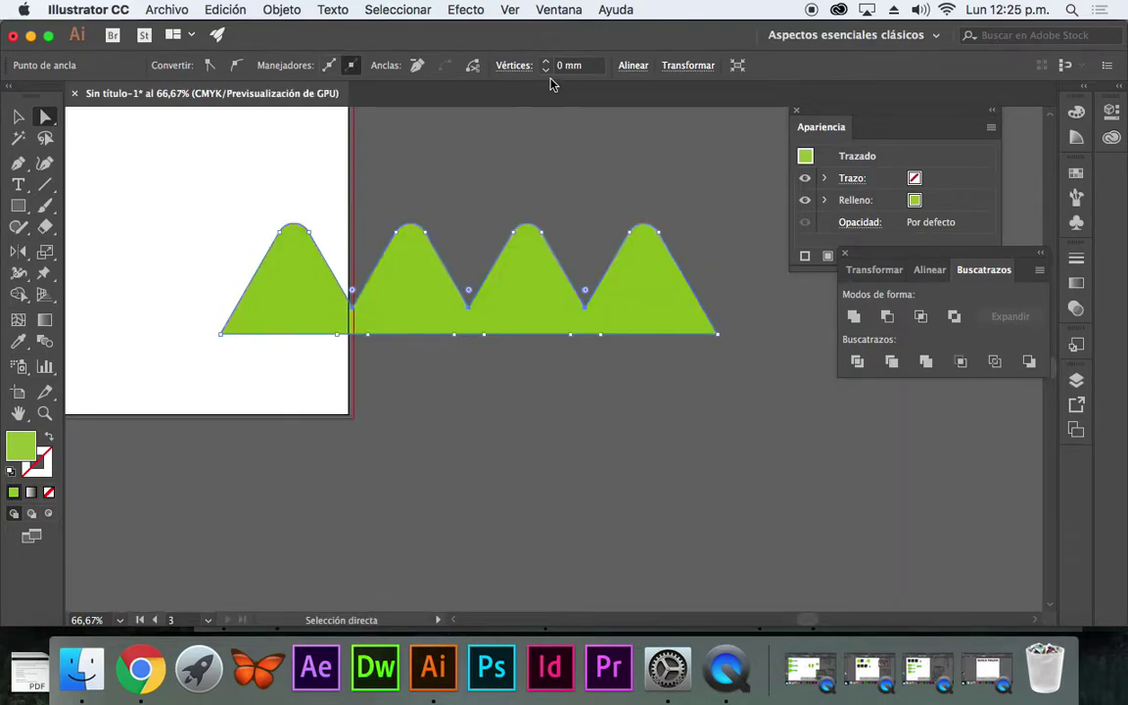
{"action": "left_click", "coordinate": [585, 65]}
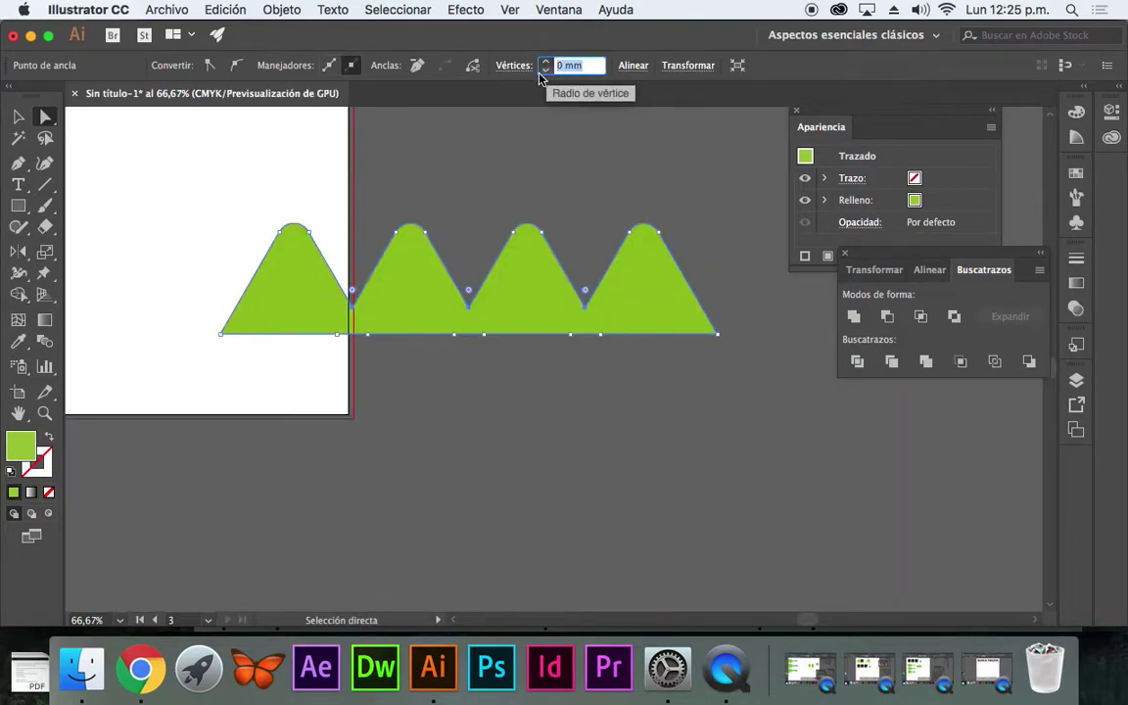
{"action": "type", "text": "10"}
{"action": "key", "text": "Return"}
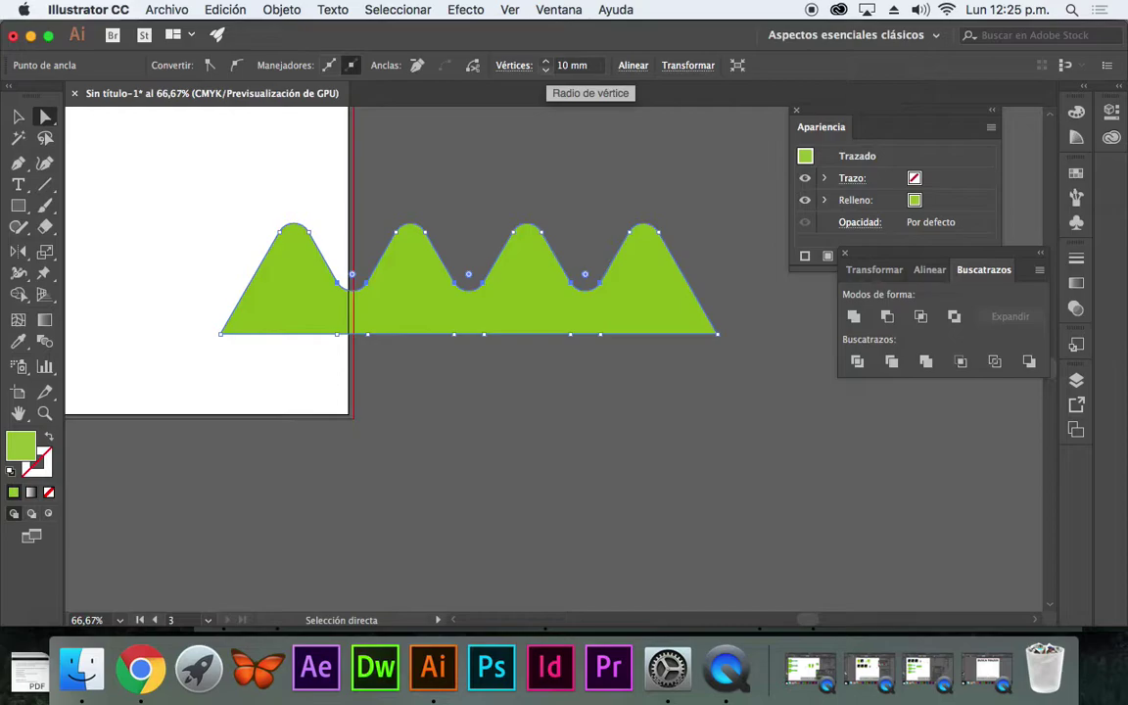
{"action": "left_click", "coordinate": [18, 116]}
{"action": "left_click", "coordinate": [382, 174]}
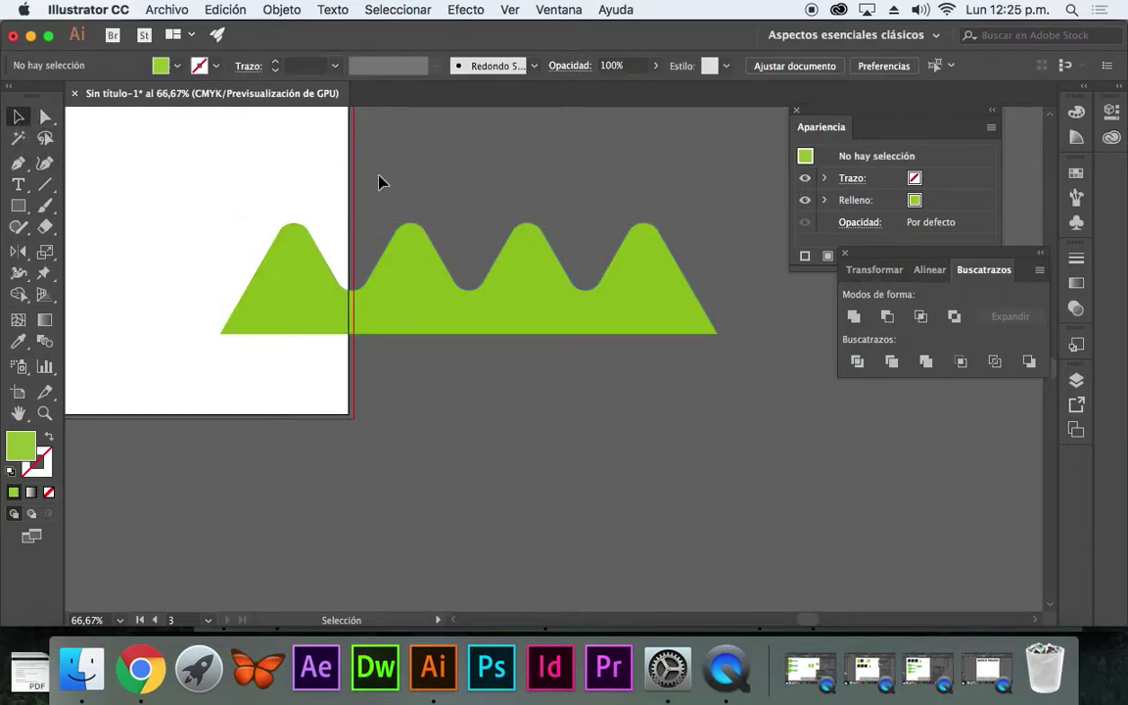
Step: Draw a large circle centred over the wavy mountain shape, leaving its two outer slopes sticking out at the sides
{"action": "left_click_drag", "start_coordinate": [538, 309], "coordinate": [405, 220]}
{"action": "left_click_drag", "start_coordinate": [17, 205], "coordinate": [91, 247]}
{"action": "left_click_drag", "start_coordinate": [381, 247], "coordinate": [520, 364]}
{"action": "left_click", "coordinate": [18, 116]}
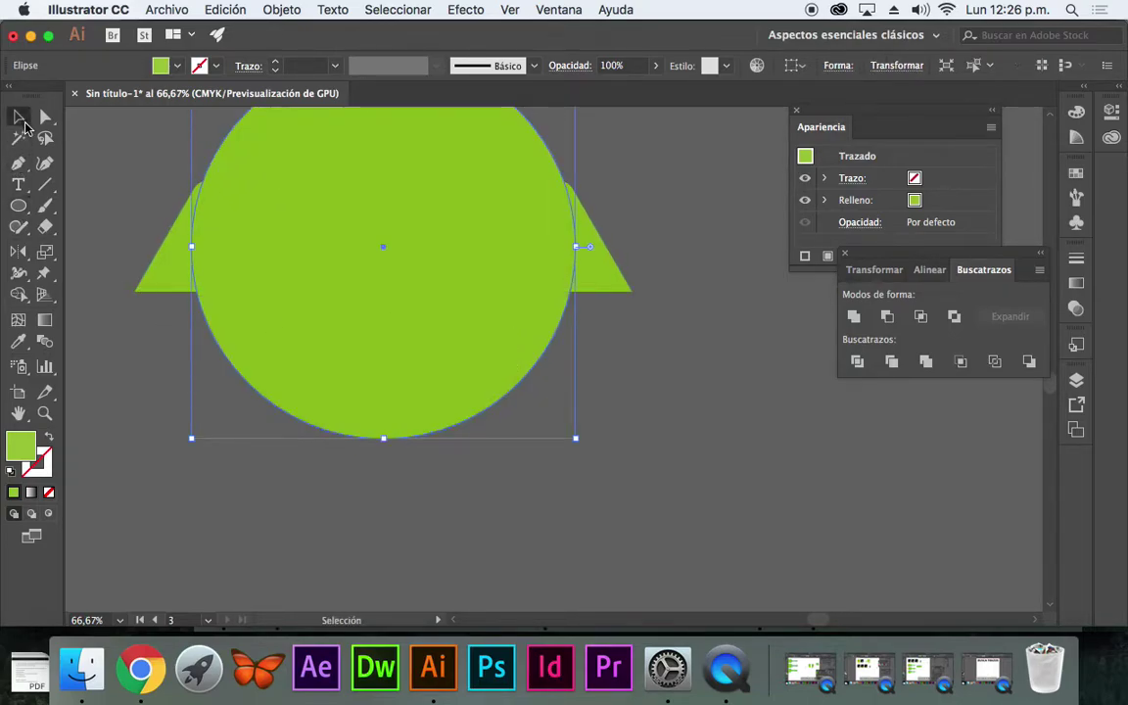
Step: Switch to outline view and select the circle together with the wavy mountain shape
{"action": "key", "text": "space"}
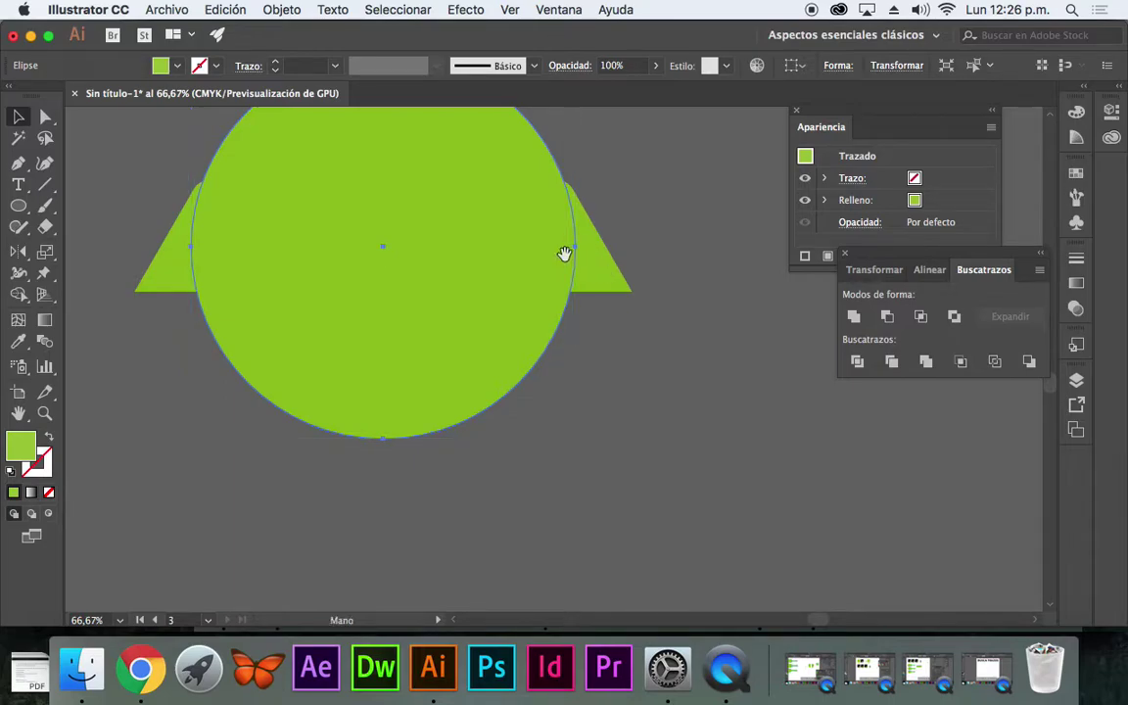
{"action": "left_click_drag", "start_coordinate": [564, 254], "coordinate": [584, 440]}
{"action": "key", "text": "super+y"}
{"action": "left_click_drag", "start_coordinate": [655, 245], "coordinate": [108, 526]}
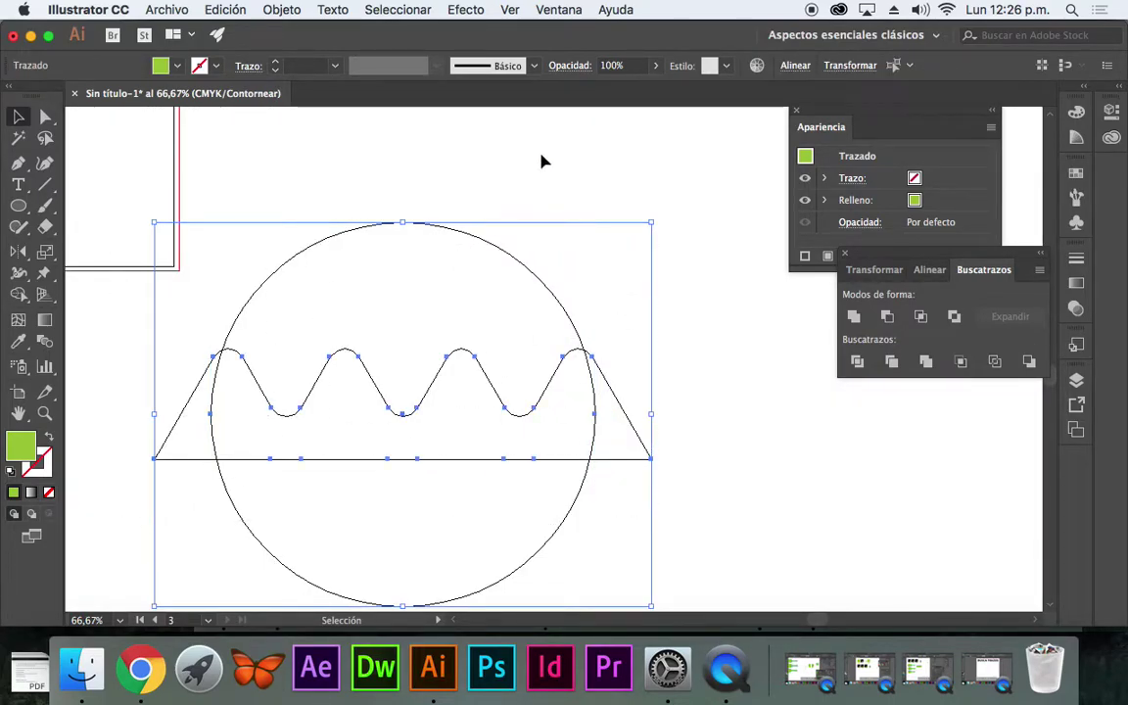
{"action": "left_click", "coordinate": [793, 65]}
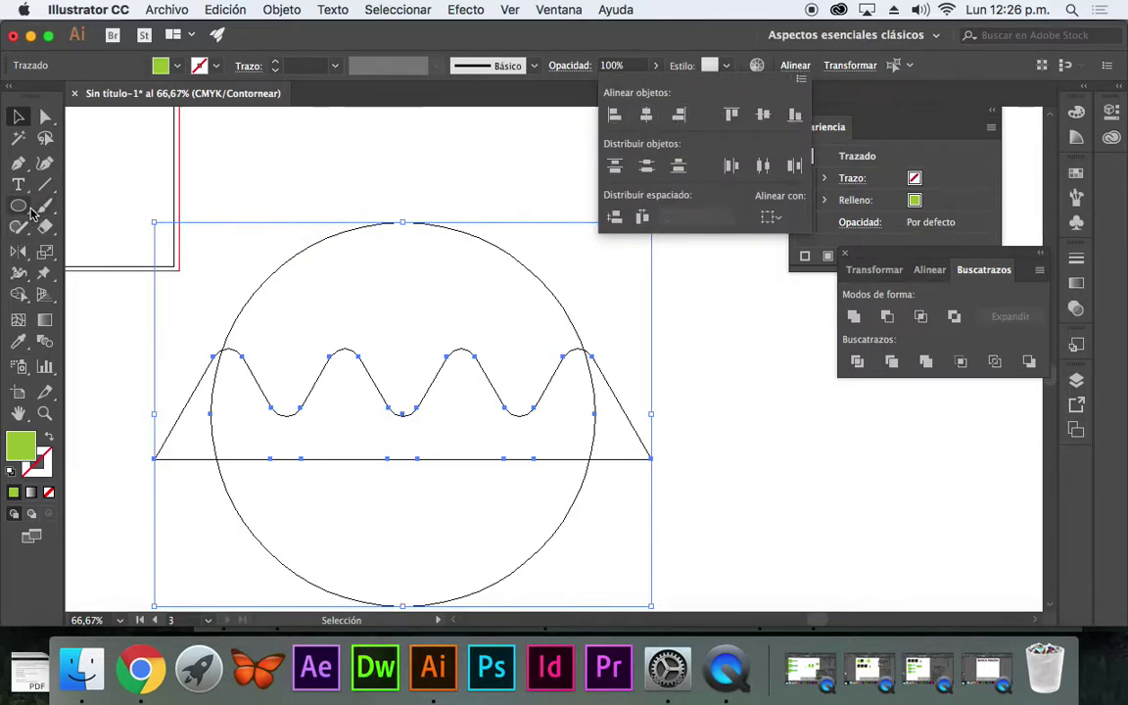
{"action": "key", "text": "Escape"}
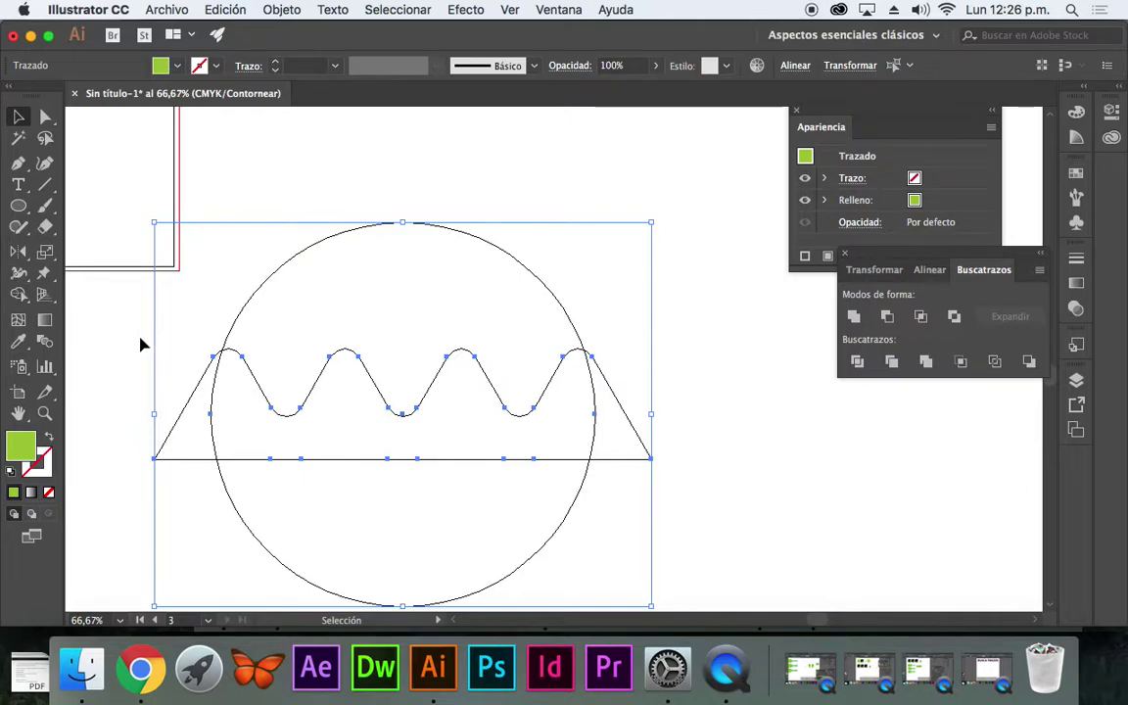
Step: Deselect both shapes and select only the circle
{"action": "left_click", "coordinate": [45, 115]}
{"action": "left_click", "coordinate": [305, 184]}
{"action": "left_click_drag", "start_coordinate": [321, 184], "coordinate": [396, 277]}
Step: Use Shape Builder on both shapes to remove the outer slopes and the circle area above the waves, and return to the filled preview
{"action": "key", "text": "v"}
{"action": "mouse_move", "coordinate": [176, 186]}
{"action": "left_mouse_down"}
{"action": "mouse_move", "coordinate": [660, 569]}
{"action": "mouse_move", "coordinate": [644, 554]}
{"action": "left_mouse_up"}
{"action": "left_click", "coordinate": [21, 296]}
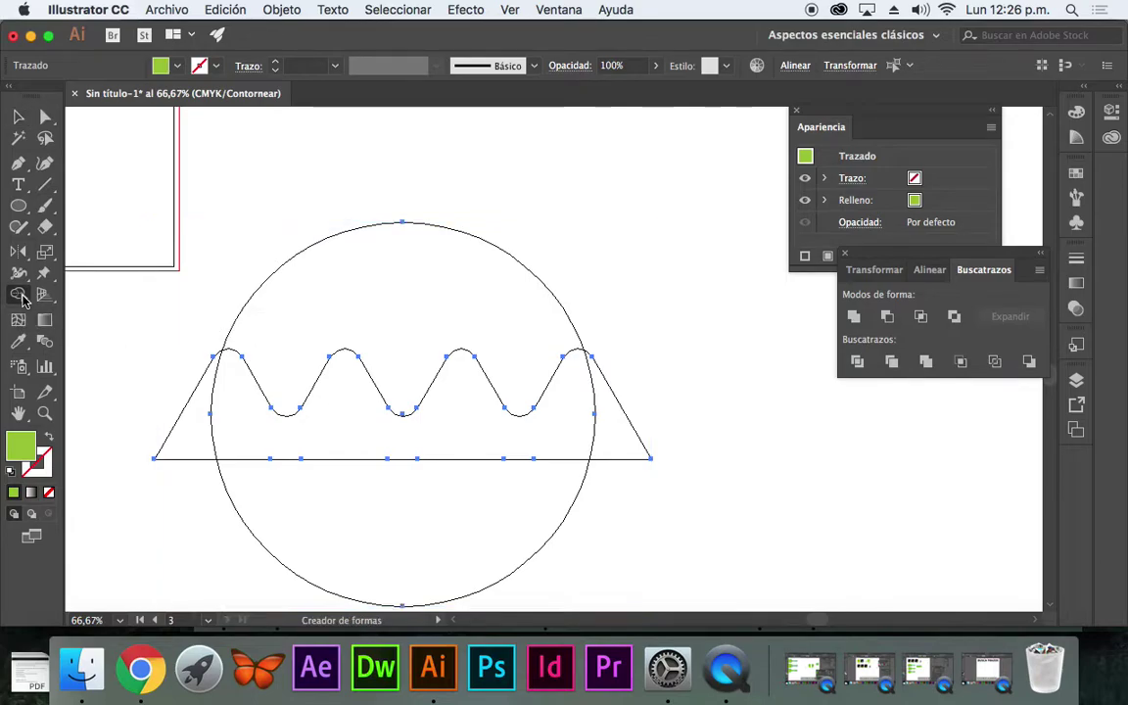
{"action": "left_click", "coordinate": [206, 401], "text": "alt"}
{"action": "left_click", "coordinate": [614, 435], "text": "alt"}
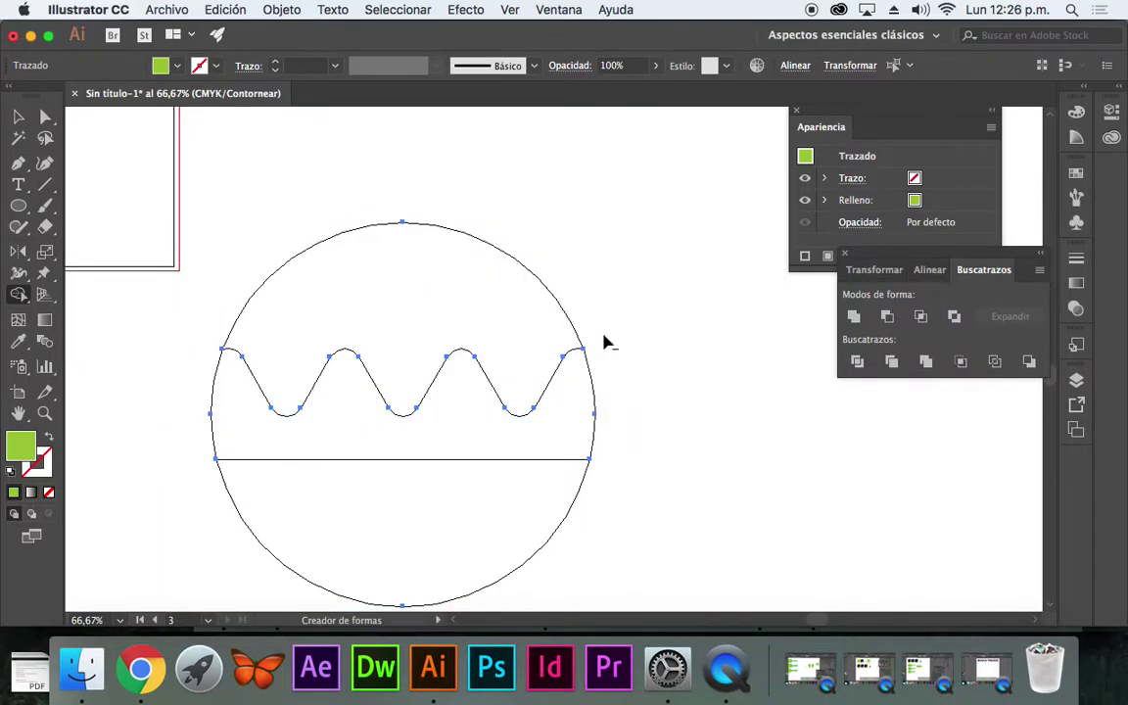
{"action": "left_click", "coordinate": [546, 326], "text": "alt"}
{"action": "key", "text": "v"}
{"action": "key", "text": "super+y"}
{"action": "key", "text": "v"}
{"action": "left_click", "coordinate": [505, 265]}
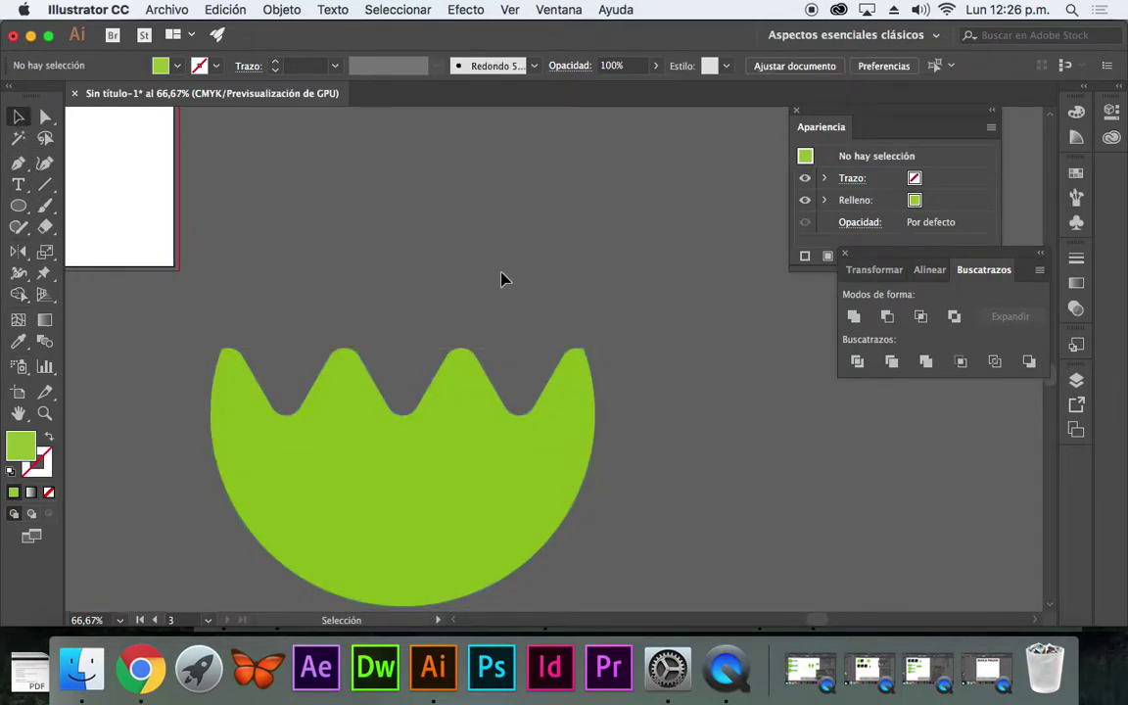
Step: Paste the copied full circle in place over the wavy-topped shape and send it to the back
{"action": "key", "text": "super"}
{"action": "left_click", "coordinate": [225, 10]}
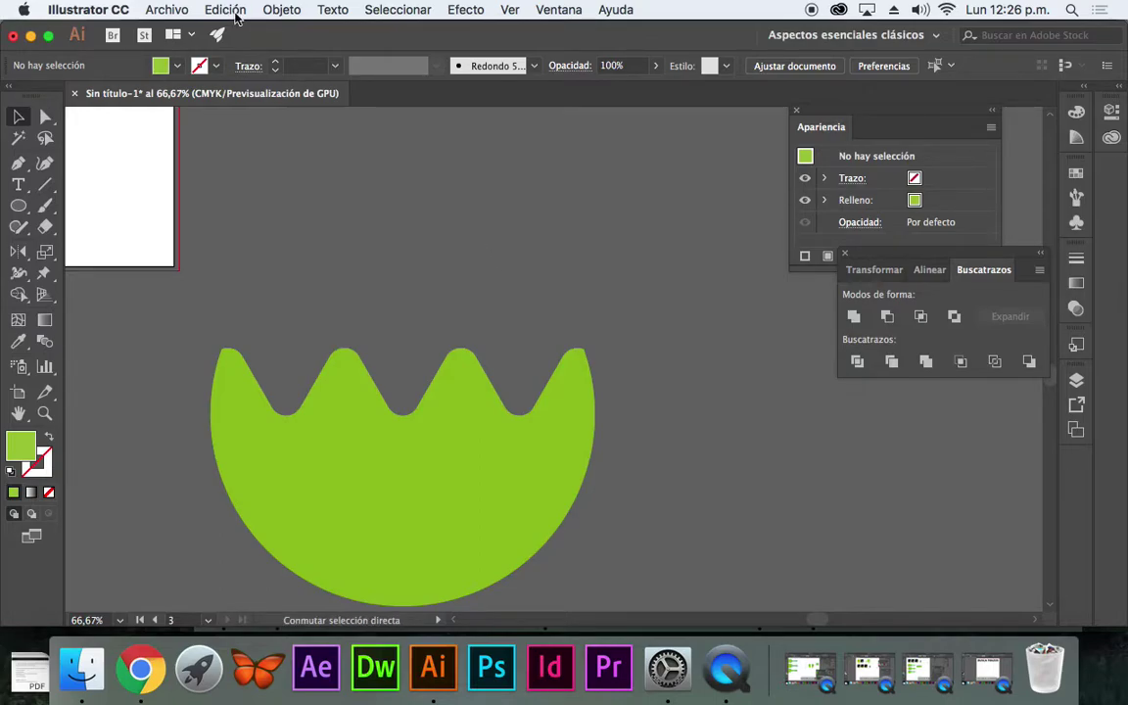
{"action": "left_click", "coordinate": [289, 159]}
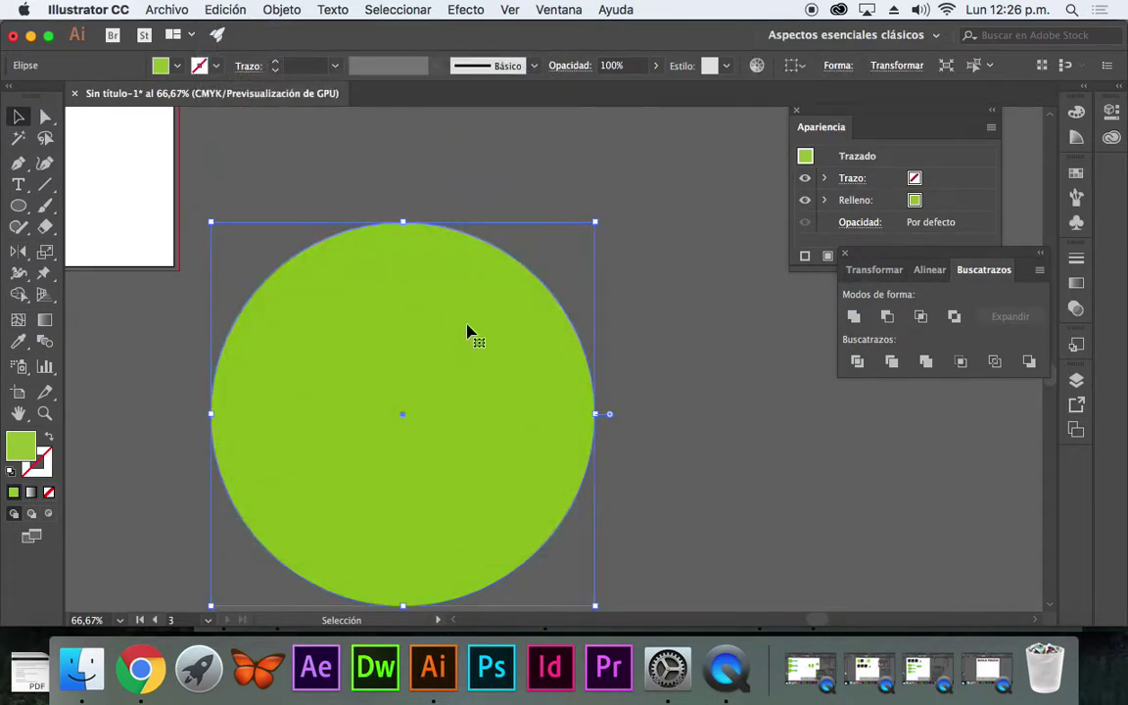
{"action": "right_click", "coordinate": [468, 335]}
{"action": "mouse_move", "coordinate": [578, 557]}
{"action": "left_click", "coordinate": [751, 590]}
{"action": "left_click", "coordinate": [712, 485]}
{"action": "left_click", "coordinate": [507, 340]}
Step: Fill the full circle with the yellow-green swatch and deselect it
{"action": "left_click", "coordinate": [1076, 173]}
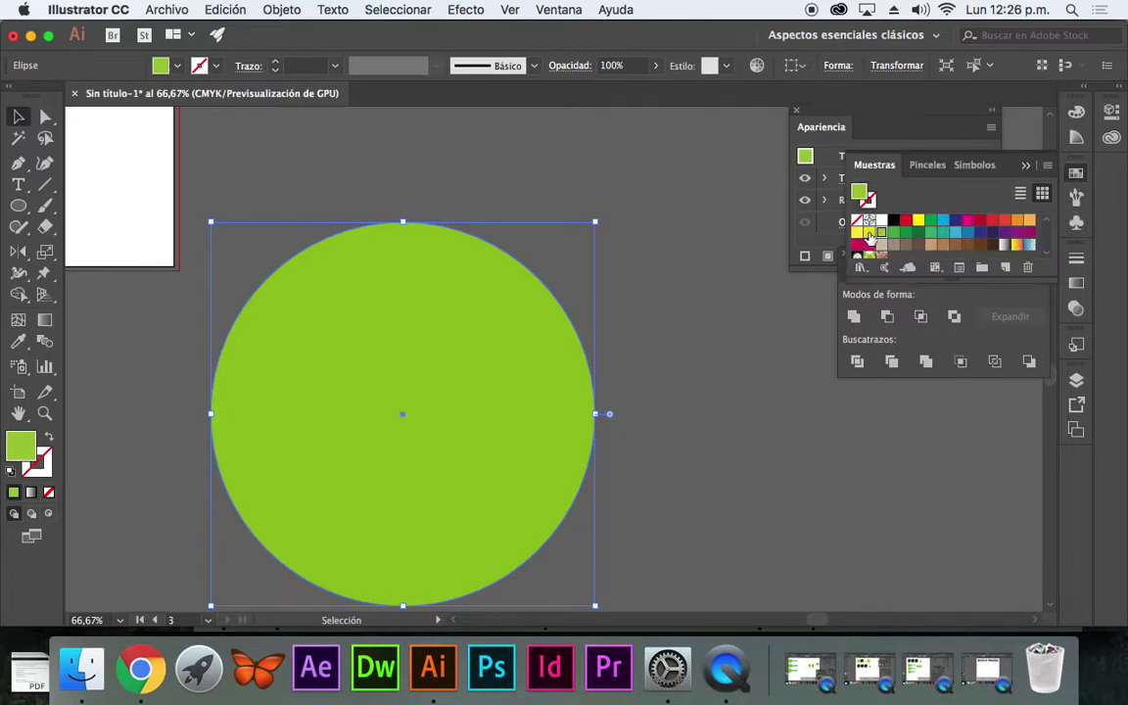
{"action": "left_click", "coordinate": [870, 232]}
{"action": "left_click", "coordinate": [697, 260]}
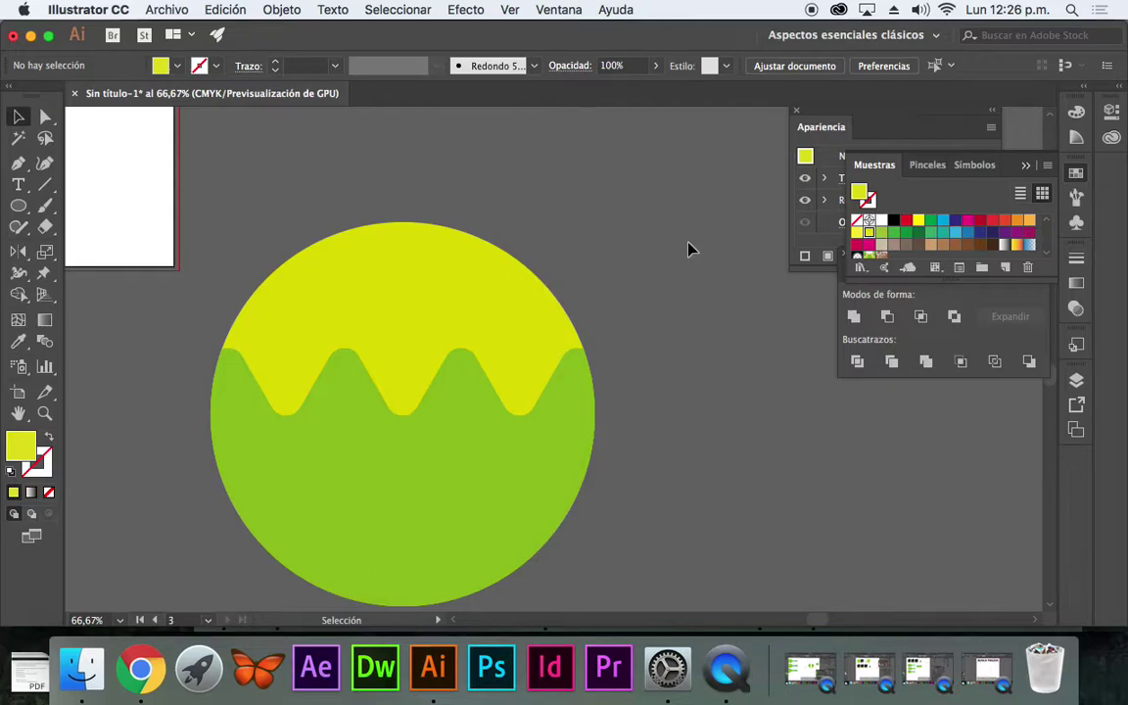
Step: Scale the two-colour circle down to about a third of its size and place it beneath the flower on the third artboard
{"action": "left_click_drag", "start_coordinate": [660, 282], "coordinate": [636, 202]}
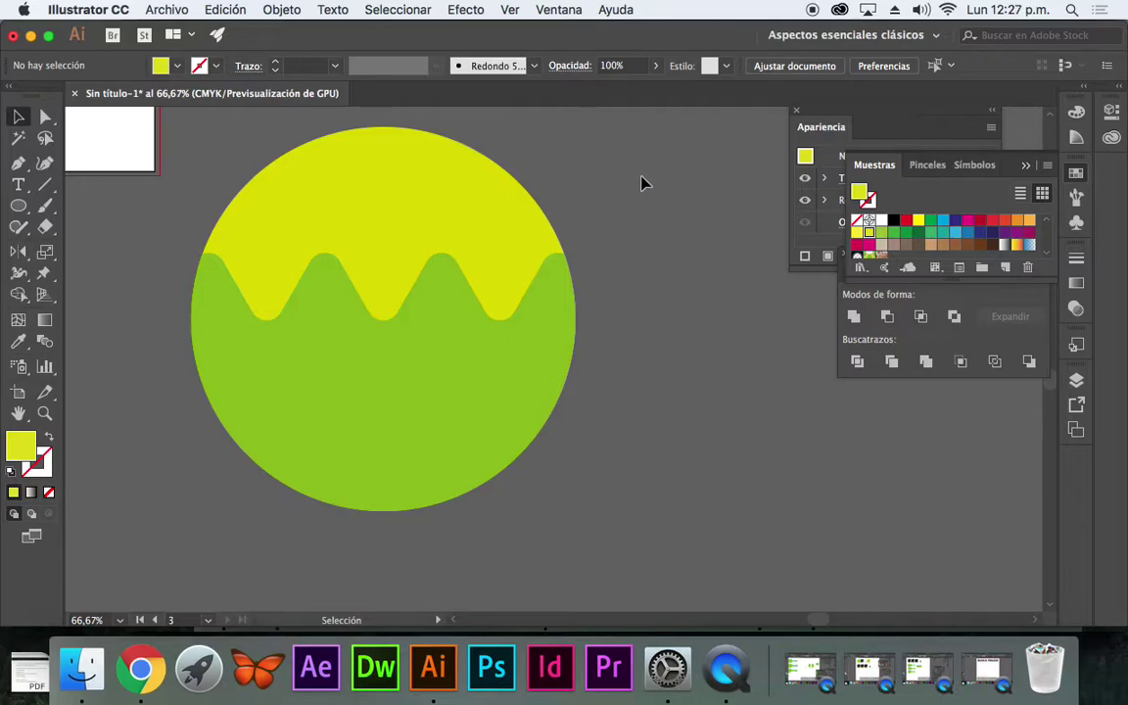
{"action": "scroll", "coordinate": [569, 320], "scroll_direction": "left", "scroll_amount": 5}
{"action": "scroll", "coordinate": [511, 319], "scroll_direction": "up", "scroll_amount": 5}
{"action": "key", "text": "z"}
{"action": "left_click", "coordinate": [511, 315], "text": "alt"}
{"action": "key", "text": "super+minus"}
{"action": "key", "text": "v"}
{"action": "left_click", "coordinate": [601, 473]}
{"action": "left_click_drag", "start_coordinate": [726, 557], "coordinate": [458, 309]}
{"action": "left_click", "coordinate": [590, 313]}
{"action": "key", "text": "z"}
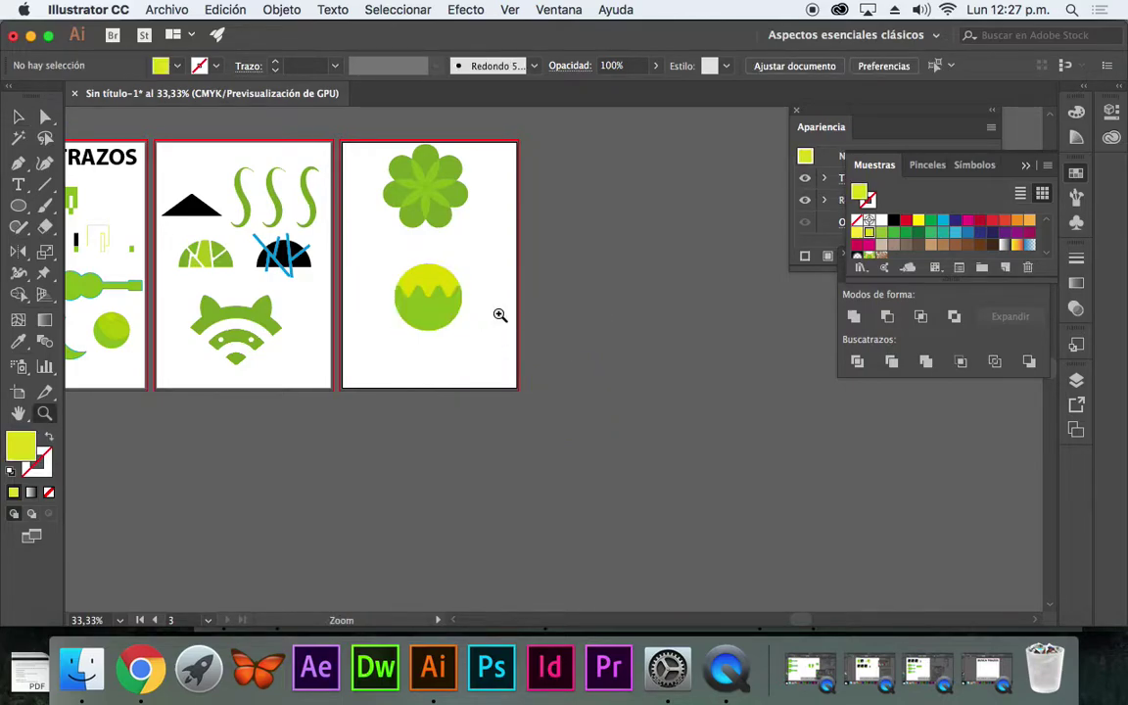
{"action": "left_click", "coordinate": [529, 329]}
{"action": "left_click", "coordinate": [506, 355]}
{"action": "left_click", "coordinate": [434, 368]}
{"action": "left_click", "coordinate": [18, 117]}
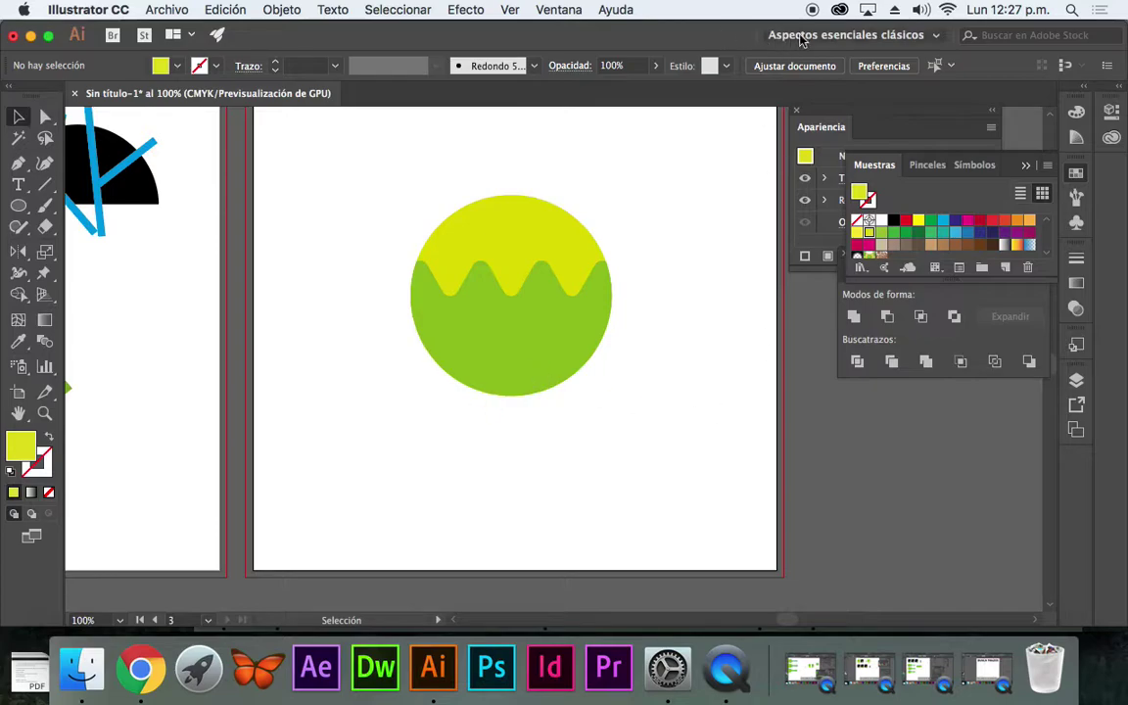